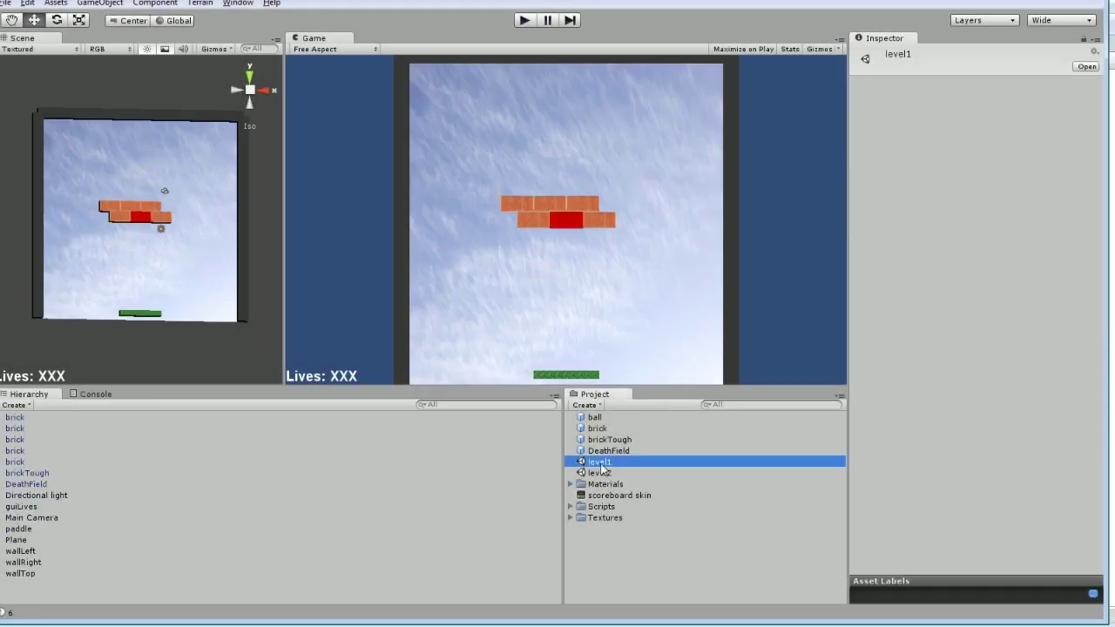
Step: Preview the level2 scene, then reopen level1 and go back to the brick script
{"action": "double_click", "coordinate": [603, 474]}
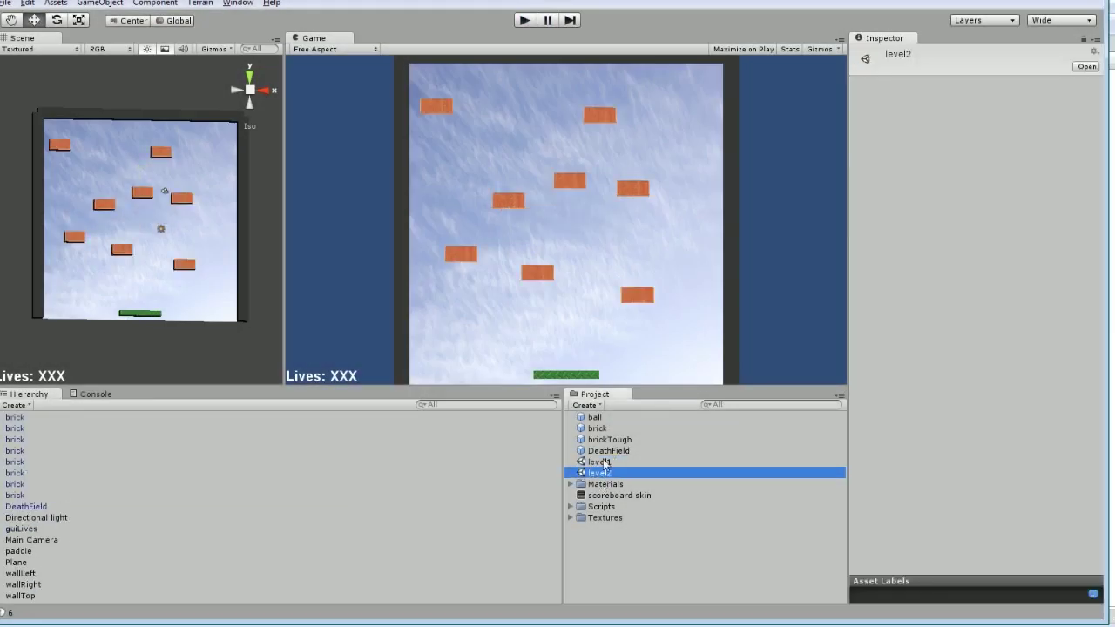
{"action": "double_click", "coordinate": [604, 463]}
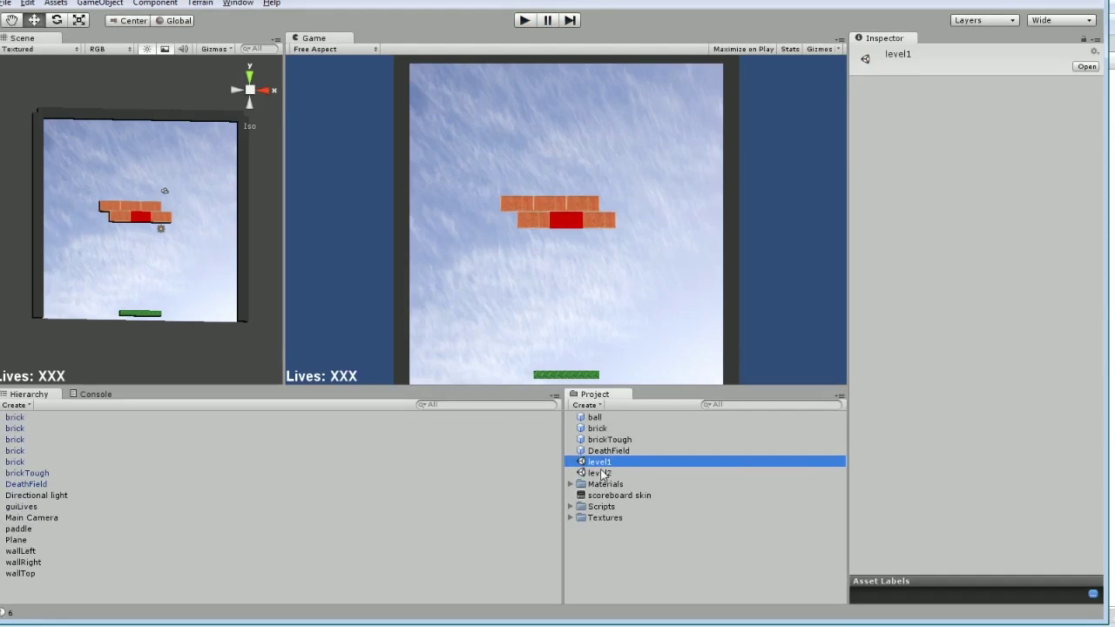
{"action": "left_click", "coordinate": [523, 20]}
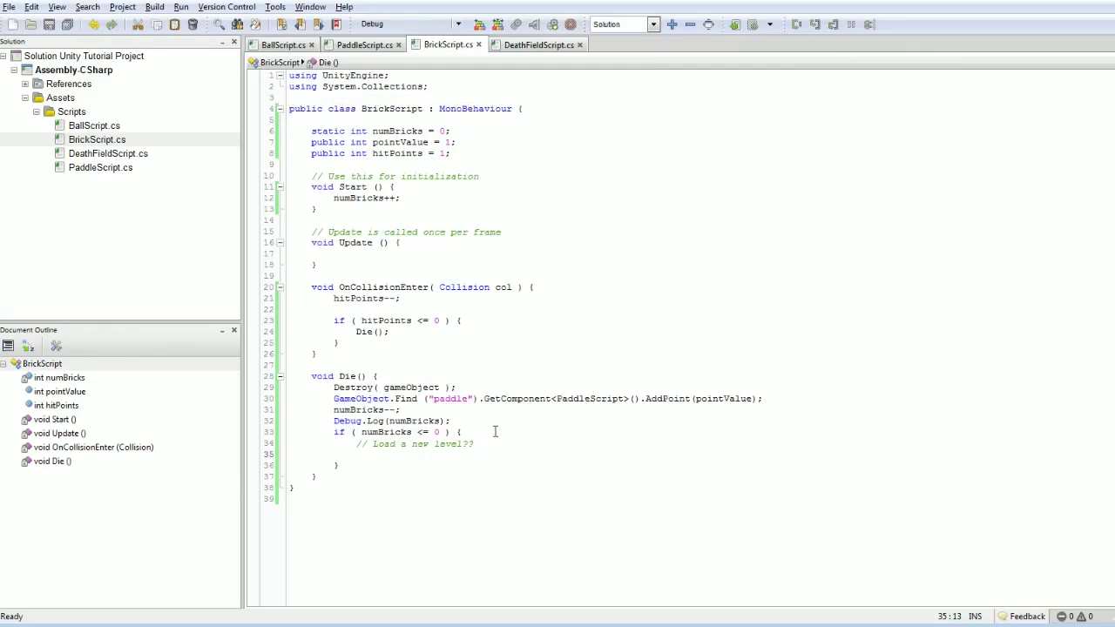
Step: Add Application.LoadLevel("level2"); to Die() under 'Load a new level' and save BrickScript
{"action": "type", "text": "Application.Load"}
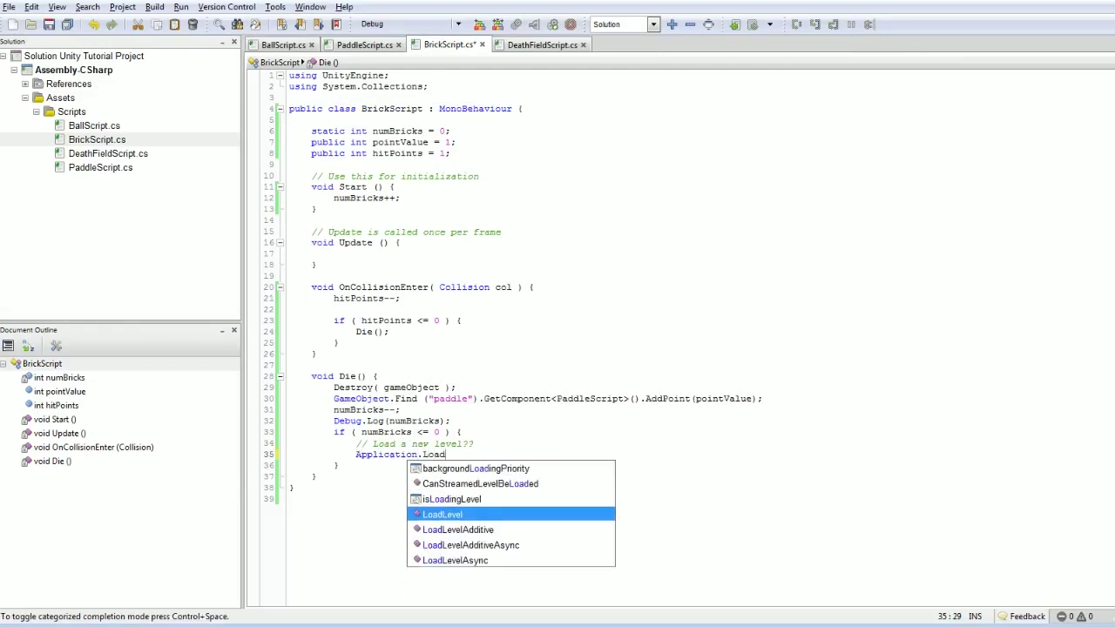
{"action": "key", "text": "Return"}
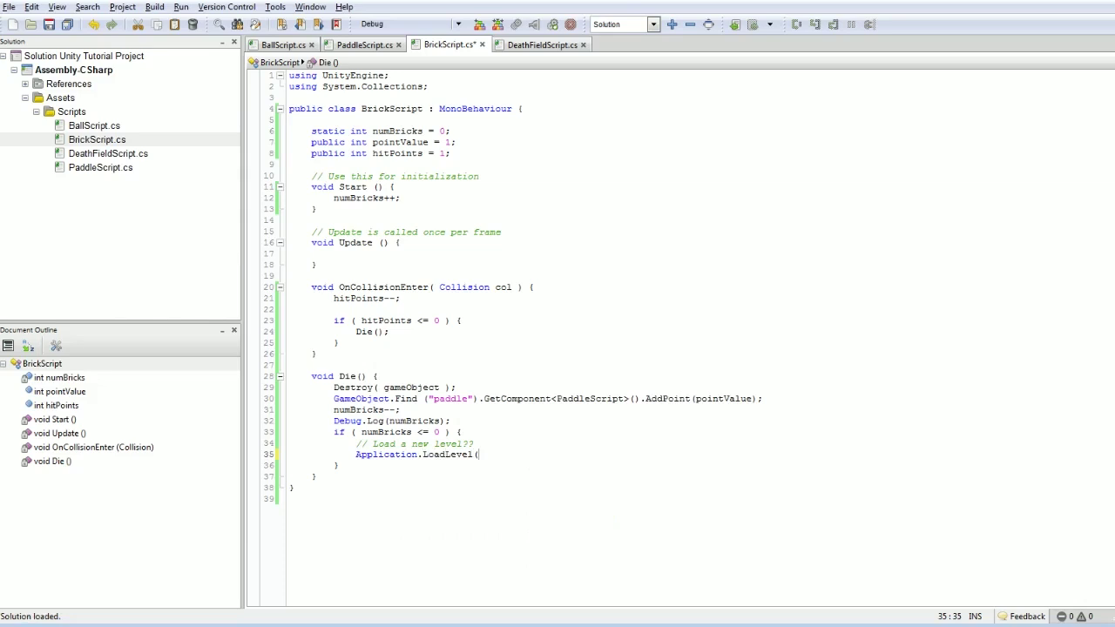
{"action": "type", "text": "(\"level2\");"}
{"action": "key", "text": "ctrl+s"}
{"action": "key", "text": "alt+Tab"}
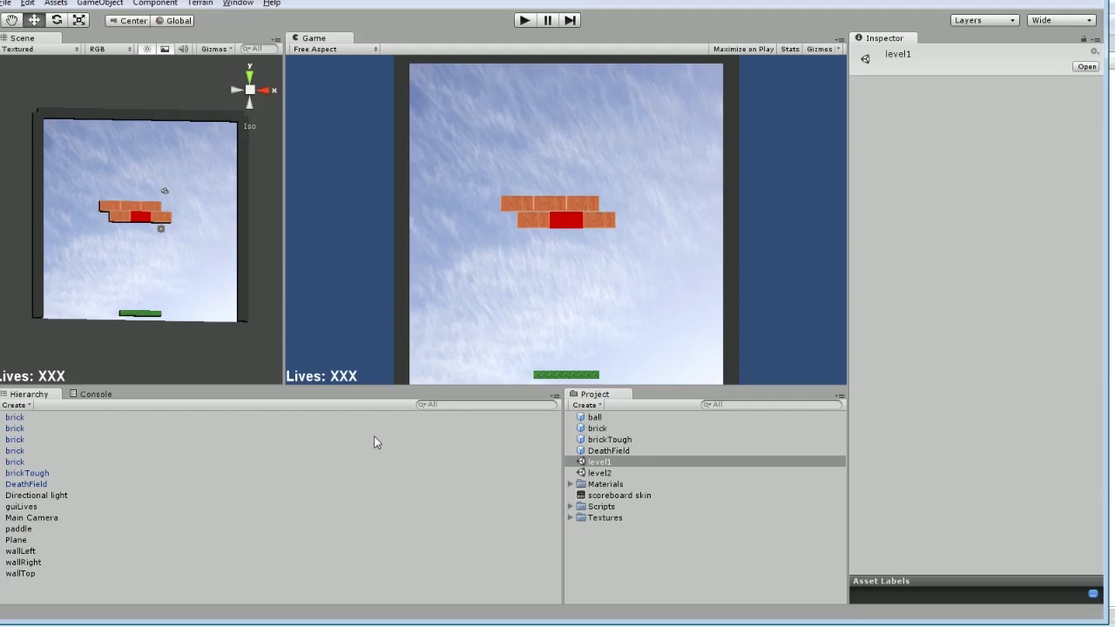
Step: Delete brickTough and four bricks from level1, leaving a single brick
{"action": "left_click", "coordinate": [28, 474]}
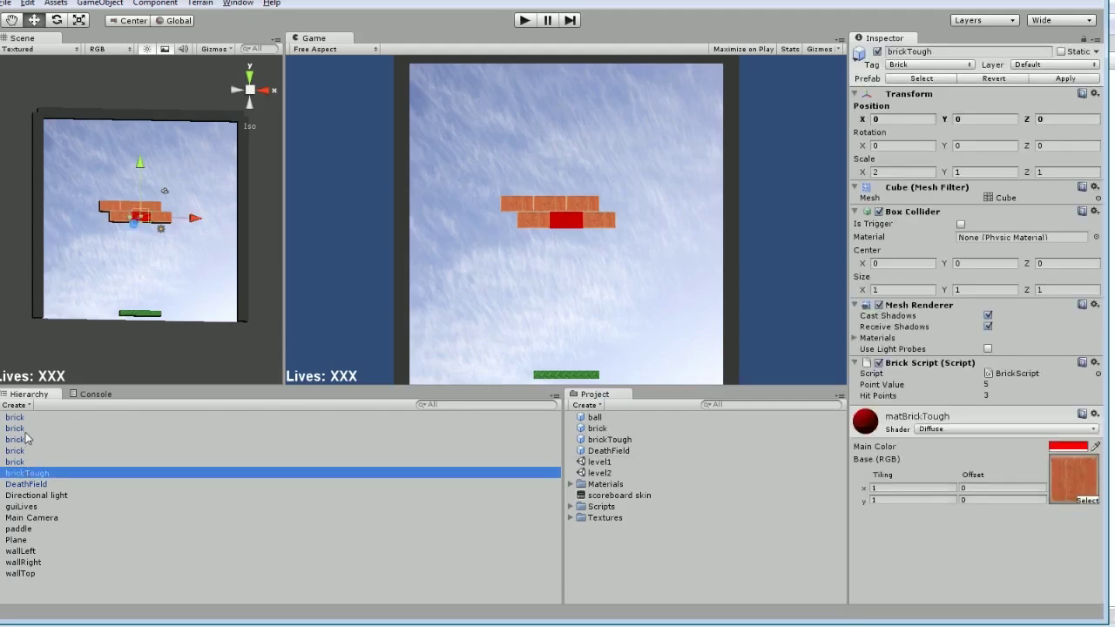
{"action": "left_click", "coordinate": [26, 430], "text": "shift"}
{"action": "key", "text": "Delete"}
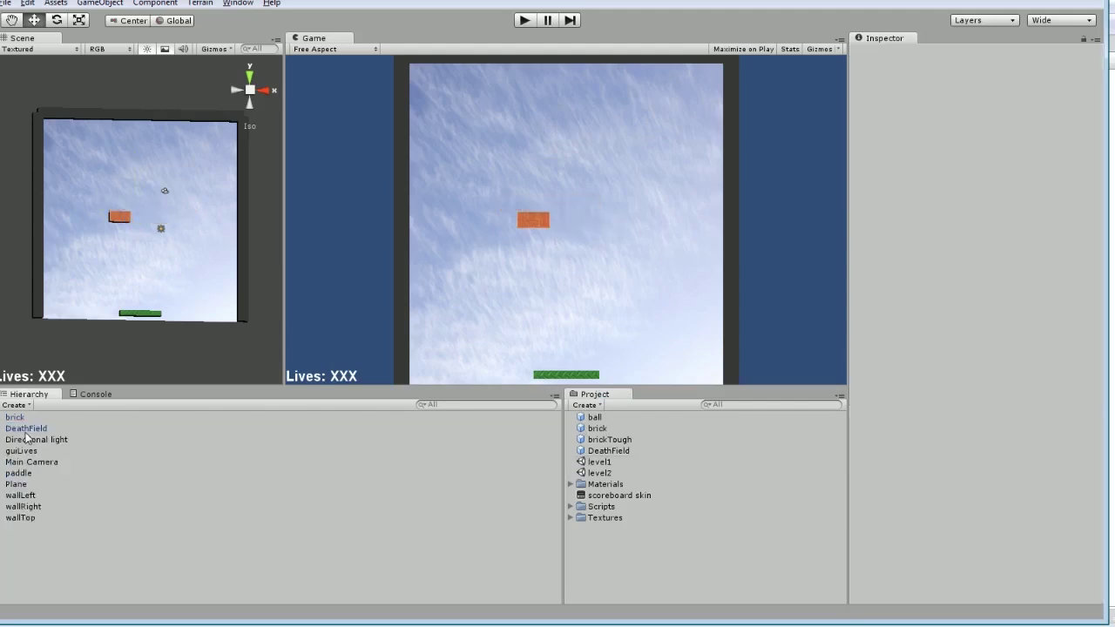
Step: Play-test level1, which errors that 'level2' isn't in the build settings
{"action": "left_click", "coordinate": [522, 24]}
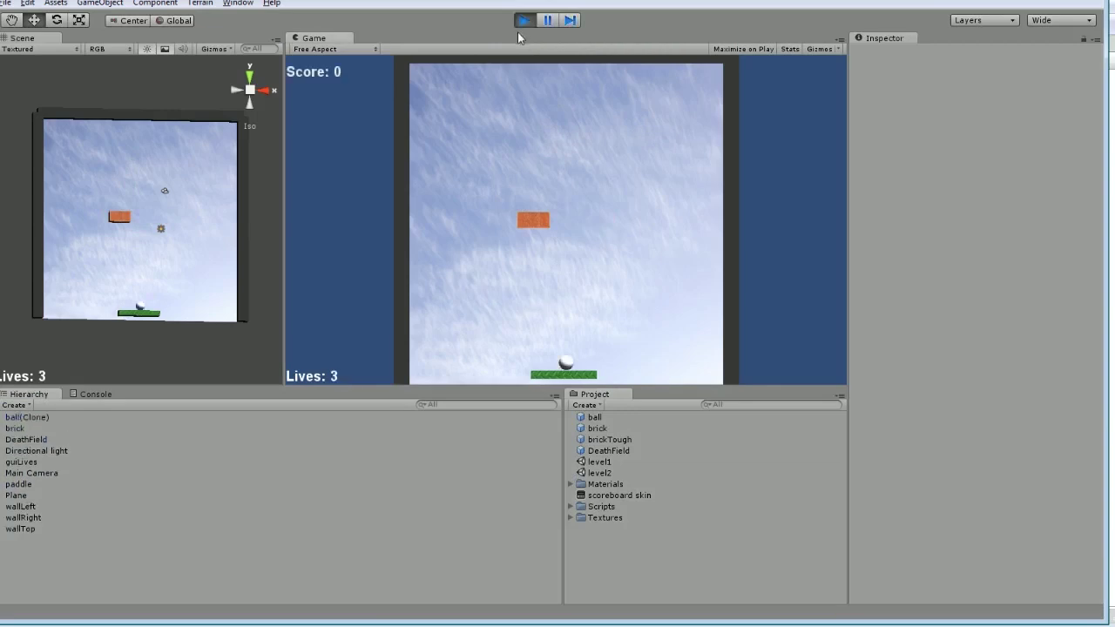
{"action": "key", "text": "Left"}
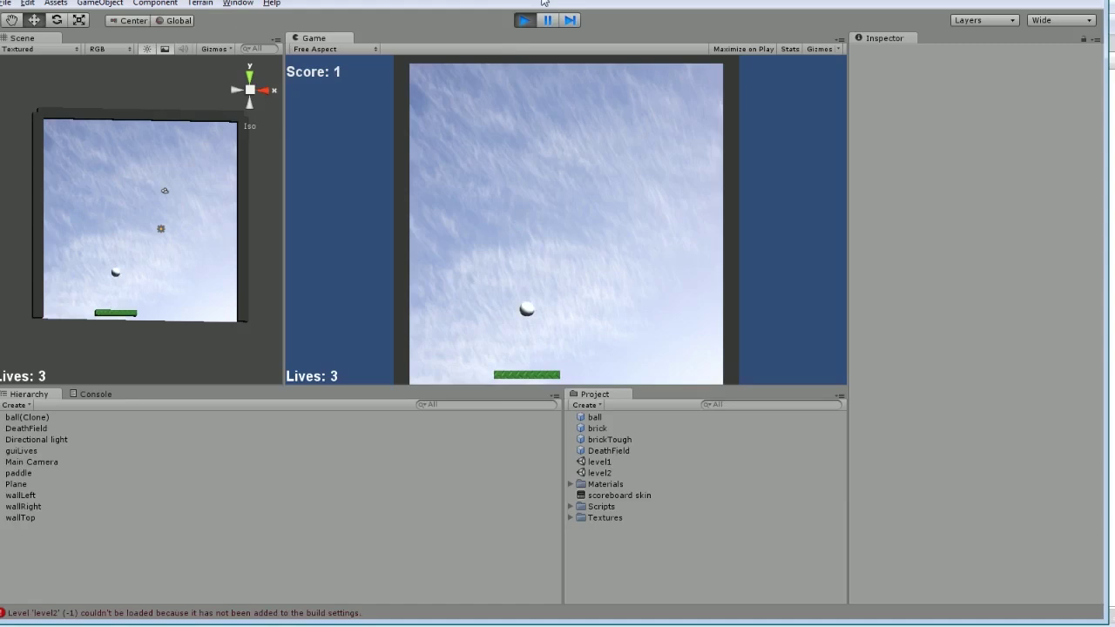
{"action": "key", "text": "ctrl+p"}
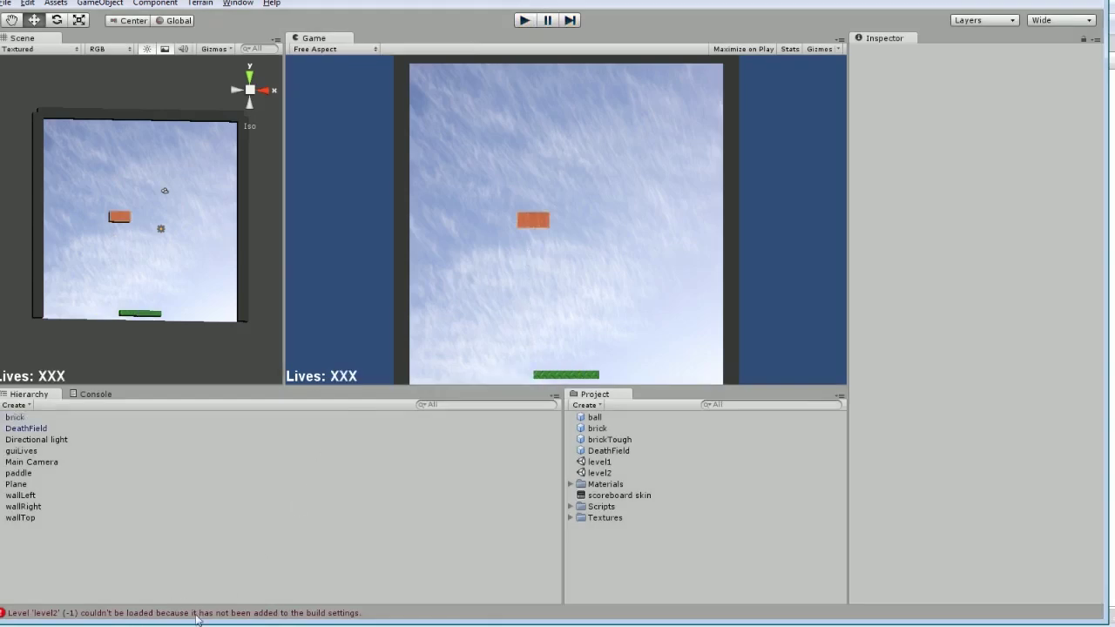
{"action": "left_click", "coordinate": [310, 517]}
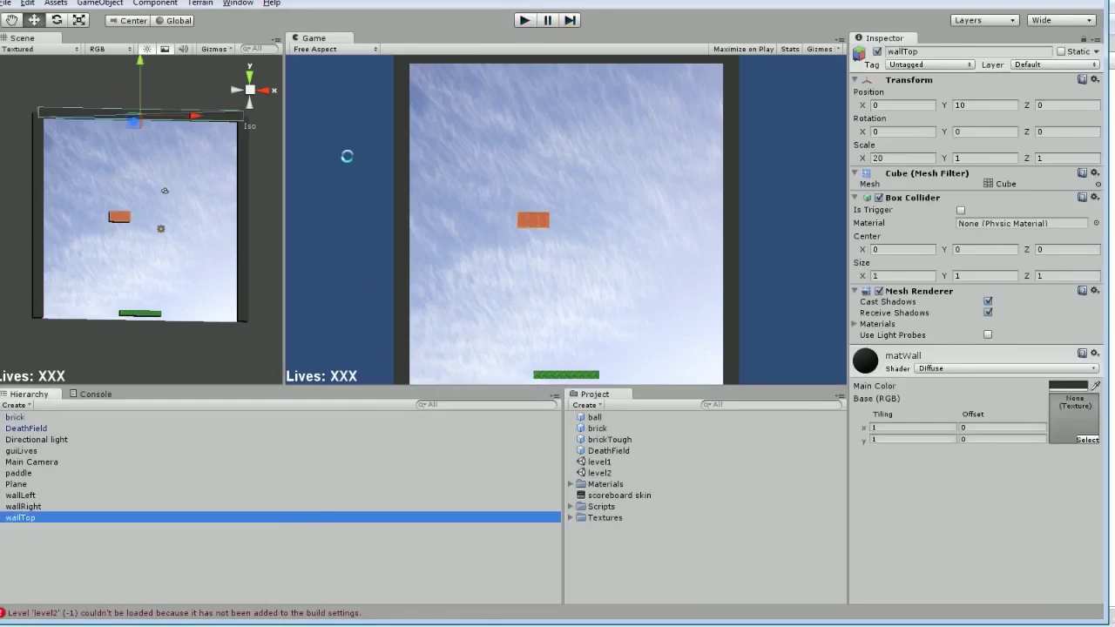
Step: Open File > Build Settings and add level1.unity to Scenes In Build as scene 0
{"action": "left_click", "coordinate": [30, 4]}
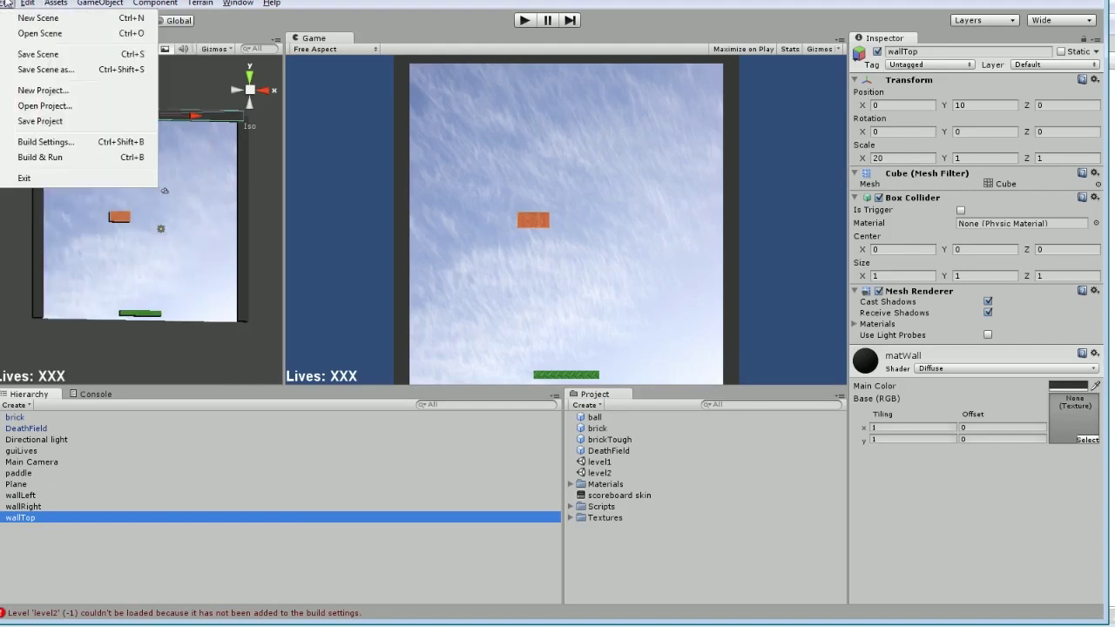
{"action": "left_click", "coordinate": [7, 3]}
{"action": "left_click", "coordinate": [7, 3]}
{"action": "left_click", "coordinate": [39, 143]}
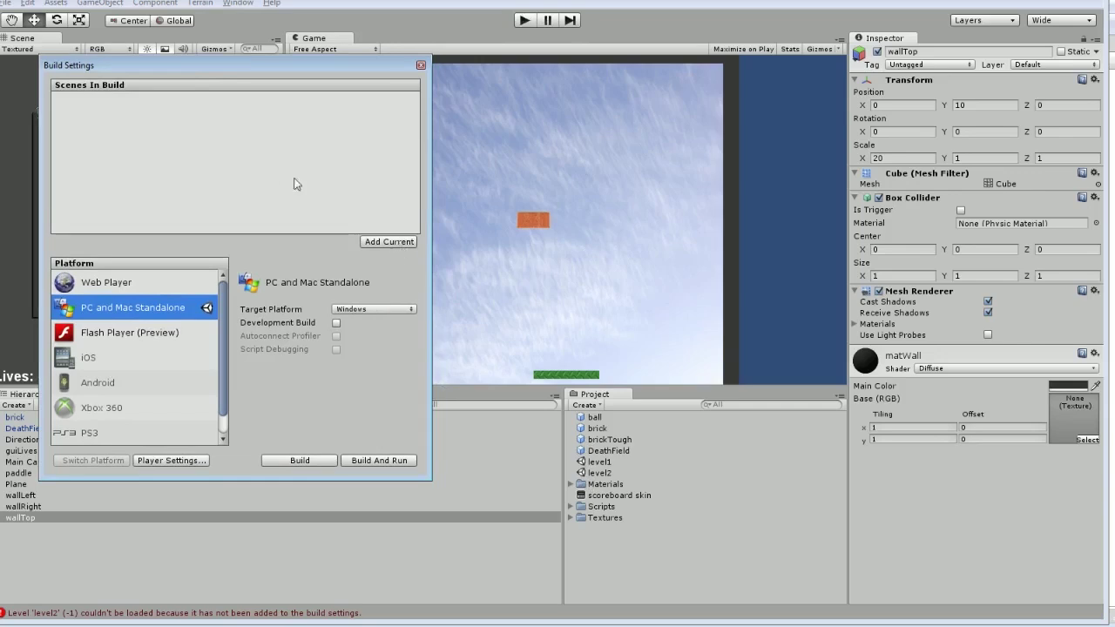
{"action": "left_click", "coordinate": [403, 243]}
Step: Open the level2 scene and add it to Scenes In Build with Add Current
{"action": "left_click", "coordinate": [421, 65]}
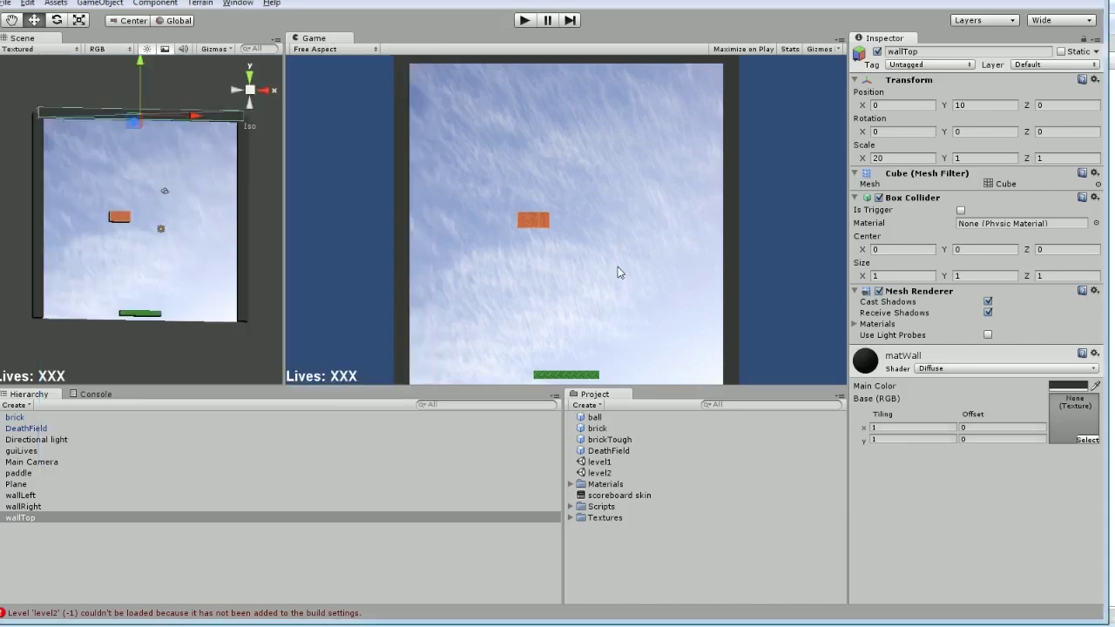
{"action": "double_click", "coordinate": [601, 473]}
{"action": "left_click", "coordinate": [5, 2]}
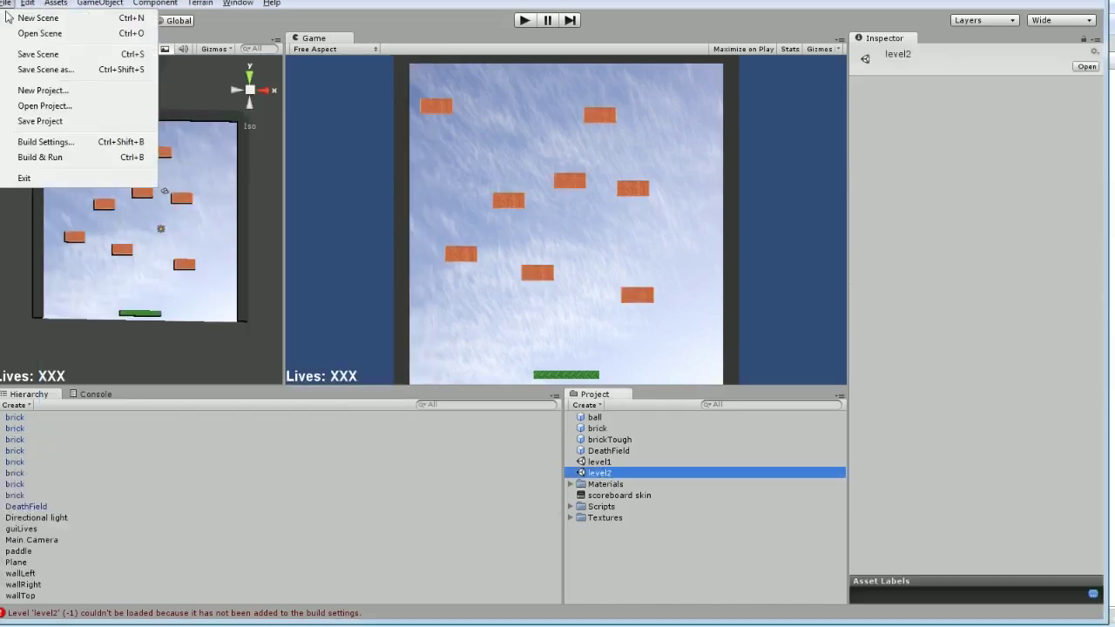
{"action": "left_click", "coordinate": [45, 142]}
{"action": "left_click", "coordinate": [394, 243]}
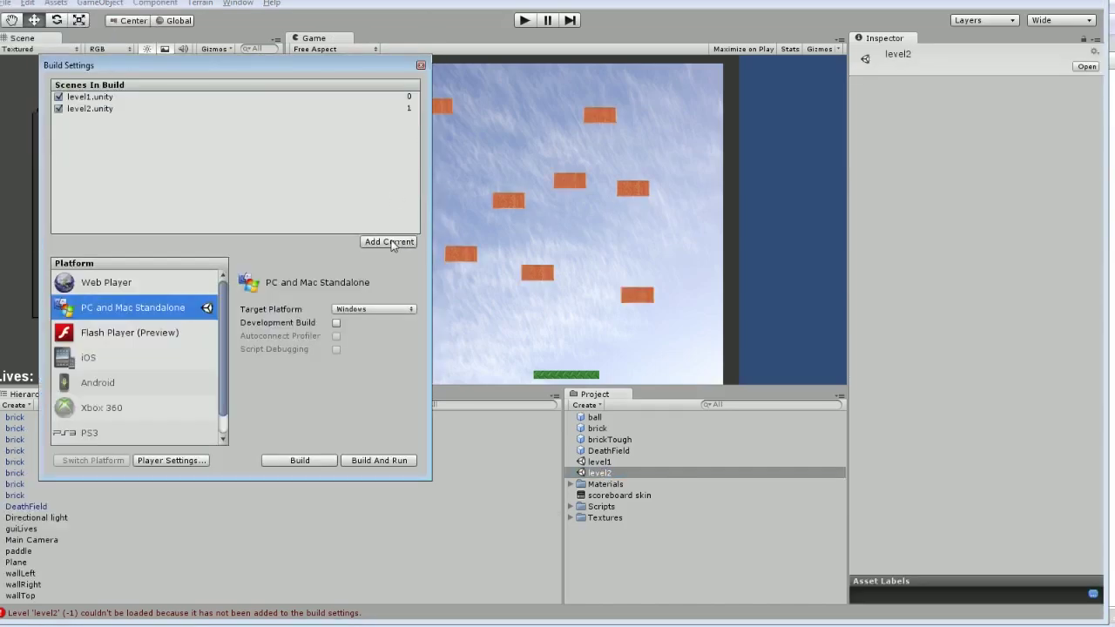
Step: Confirm level1.unity is scene 0 and level2.unity is scene 1, then close Build Settings
{"action": "left_click", "coordinate": [88, 98]}
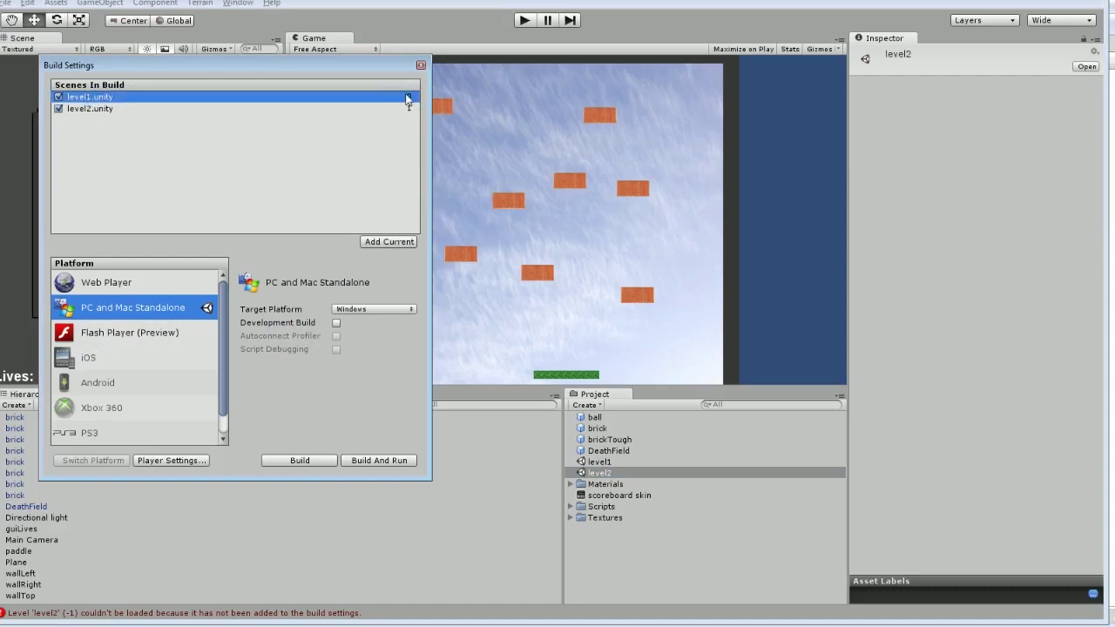
{"action": "left_click", "coordinate": [105, 109]}
{"action": "left_click", "coordinate": [106, 98]}
{"action": "left_click", "coordinate": [103, 109]}
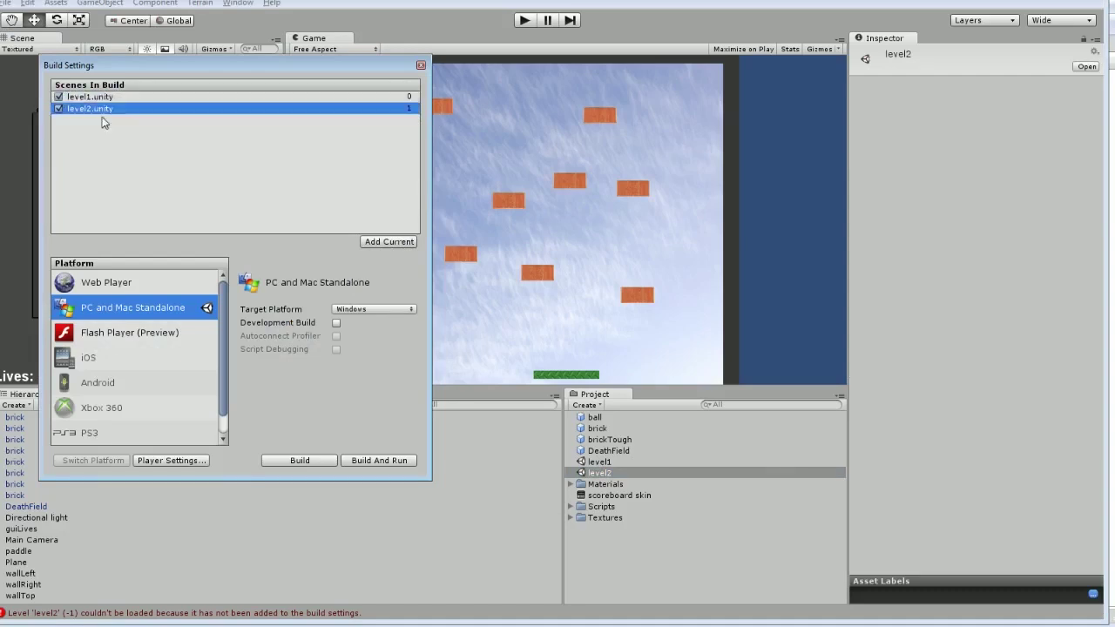
{"action": "left_click", "coordinate": [104, 97]}
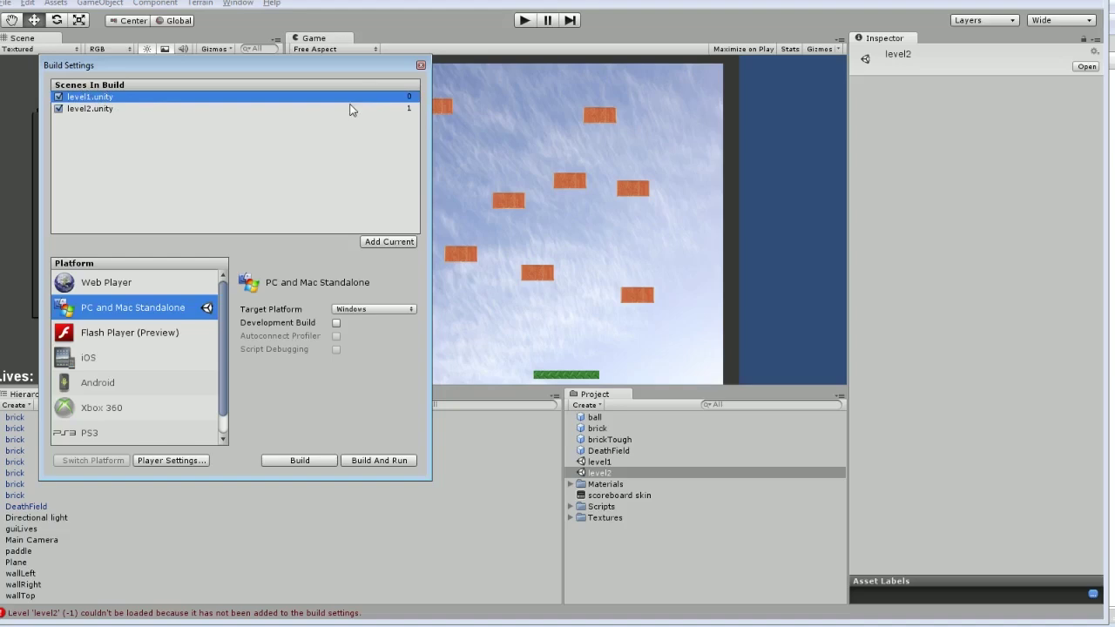
{"action": "left_click", "coordinate": [420, 65]}
Step: Play-test from level1 and clear its brick so level2 loads with Score 0 and 3 lives
{"action": "double_click", "coordinate": [600, 461]}
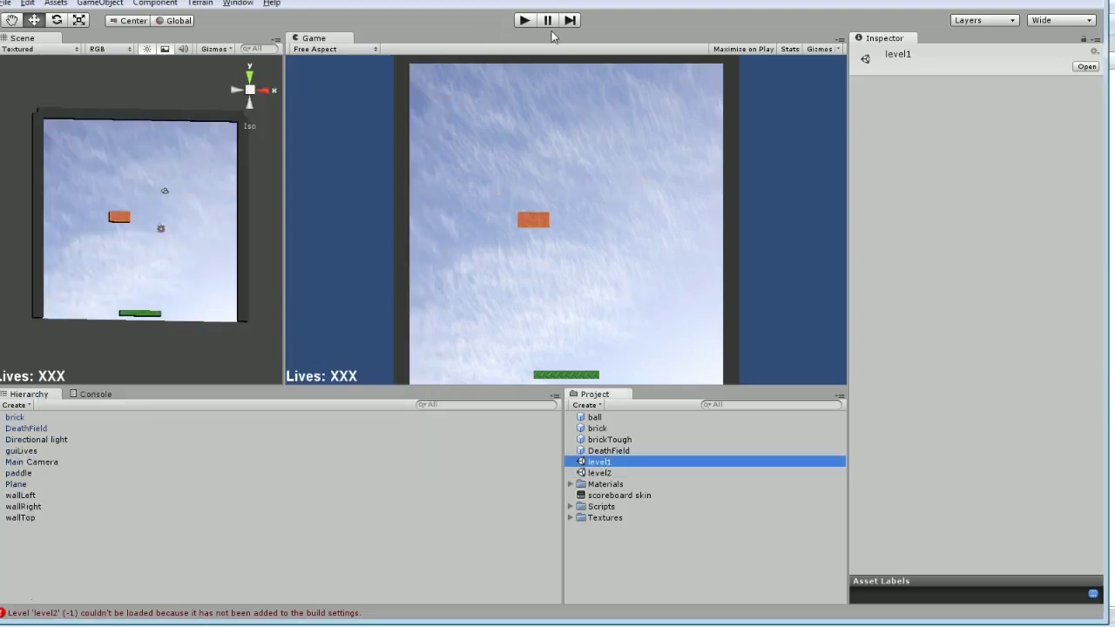
{"action": "left_click", "coordinate": [526, 20]}
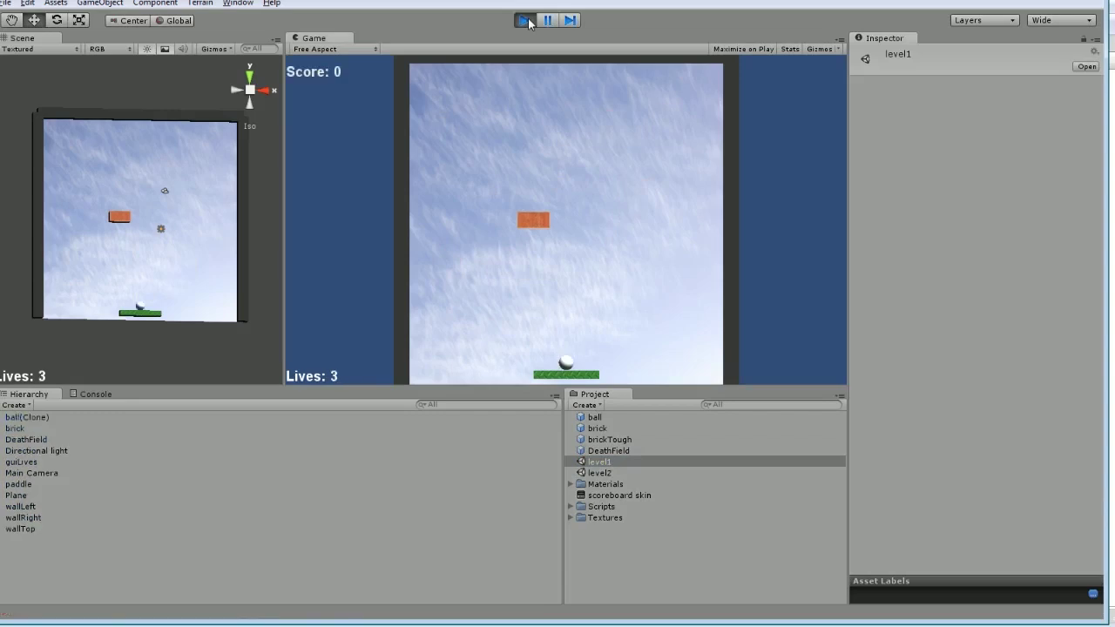
{"action": "key", "text": "Left"}
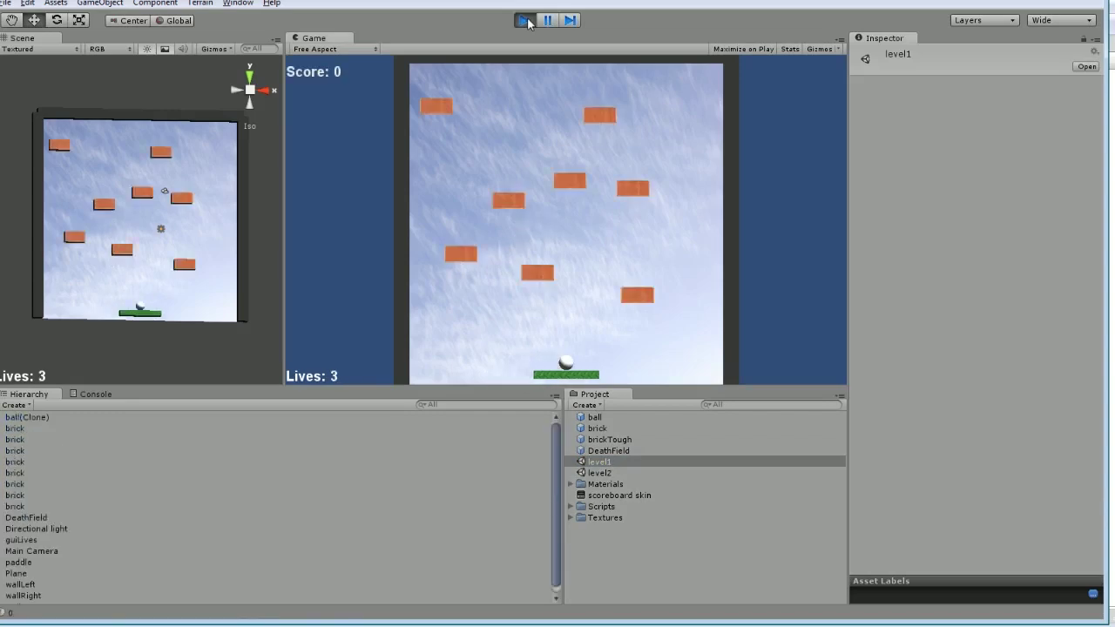
{"action": "left_click", "coordinate": [526, 21]}
{"action": "left_click", "coordinate": [525, 21]}
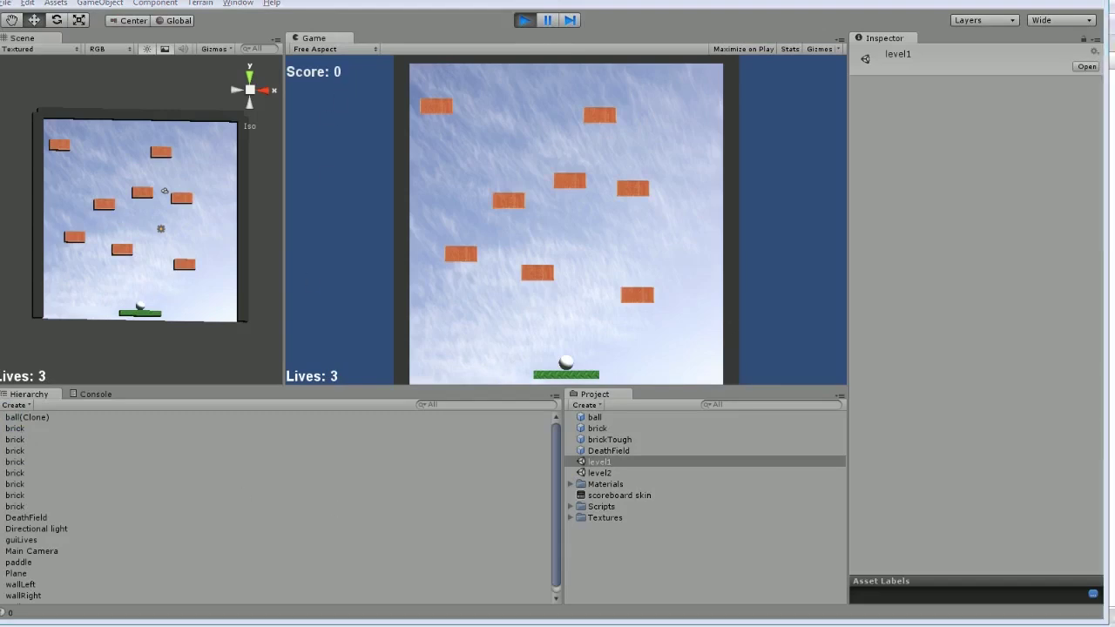
Step: Stop the test and compare the paddles in the level2 and level1 scenes
{"action": "left_click", "coordinate": [524, 19]}
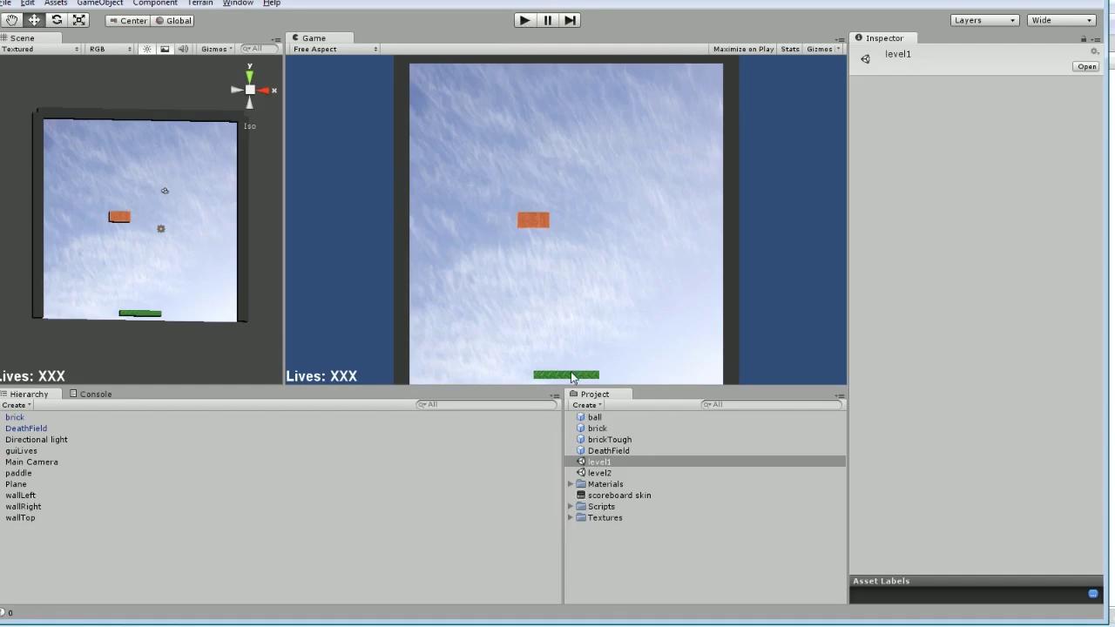
{"action": "double_click", "coordinate": [607, 473]}
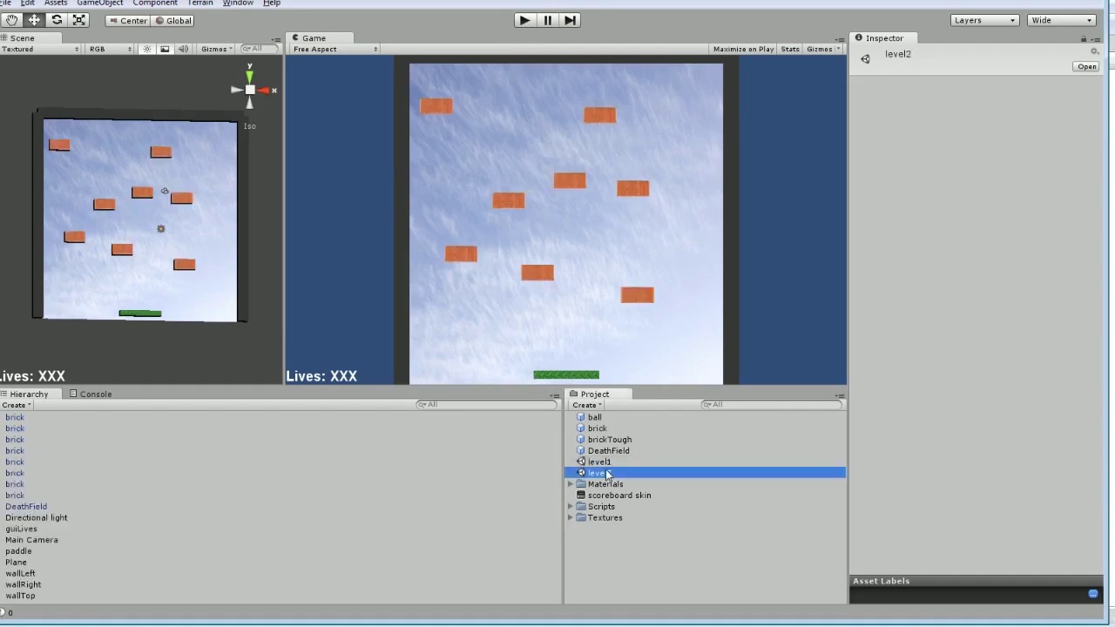
{"action": "left_click", "coordinate": [575, 381]}
{"action": "left_click", "coordinate": [147, 319]}
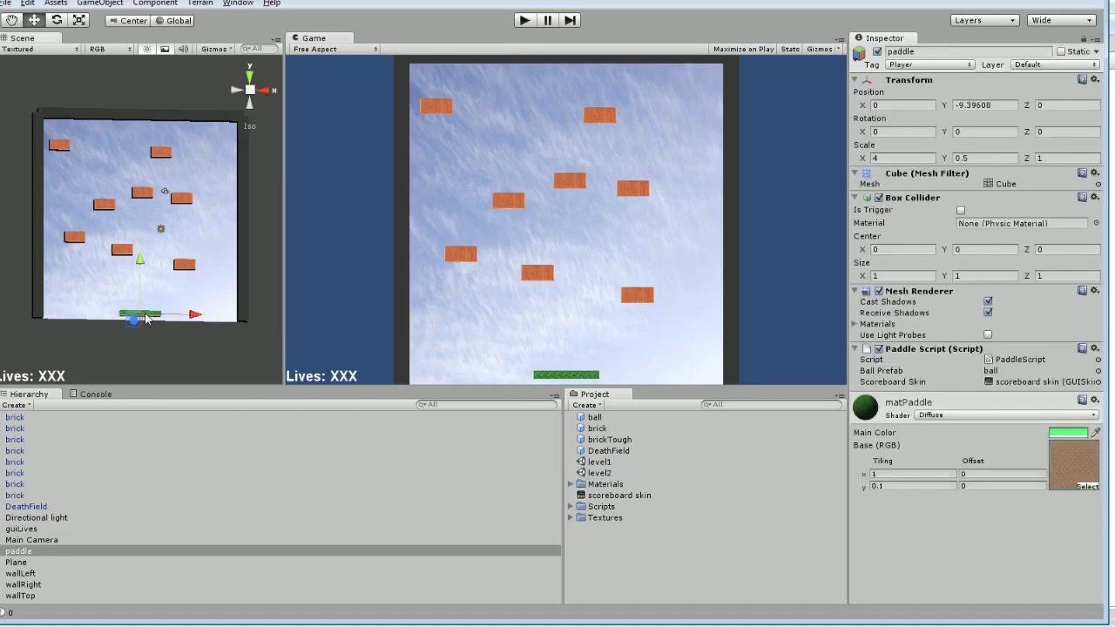
{"action": "double_click", "coordinate": [599, 463]}
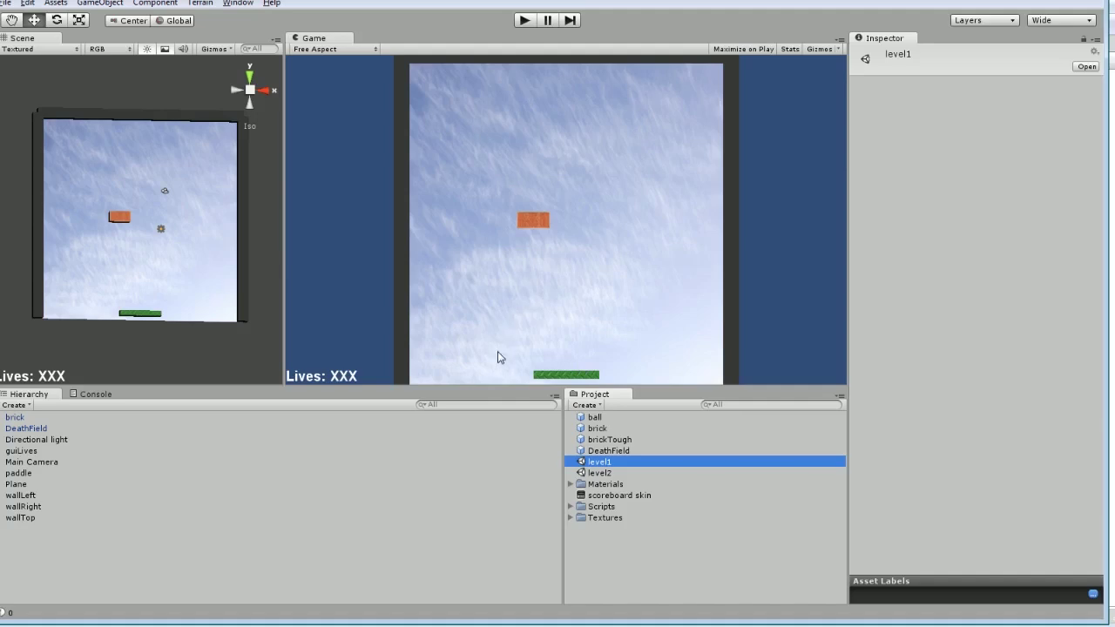
{"action": "double_click", "coordinate": [611, 475]}
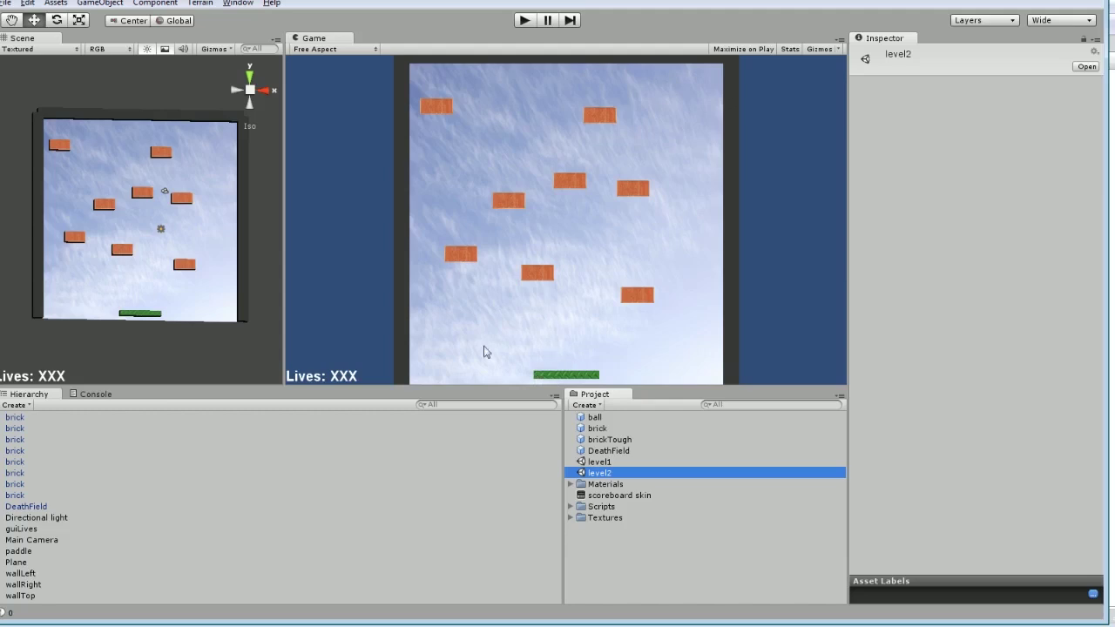
Step: Delete level2's paddle, reopen level1 without saving level2, and select its paddle
{"action": "left_click", "coordinate": [150, 317]}
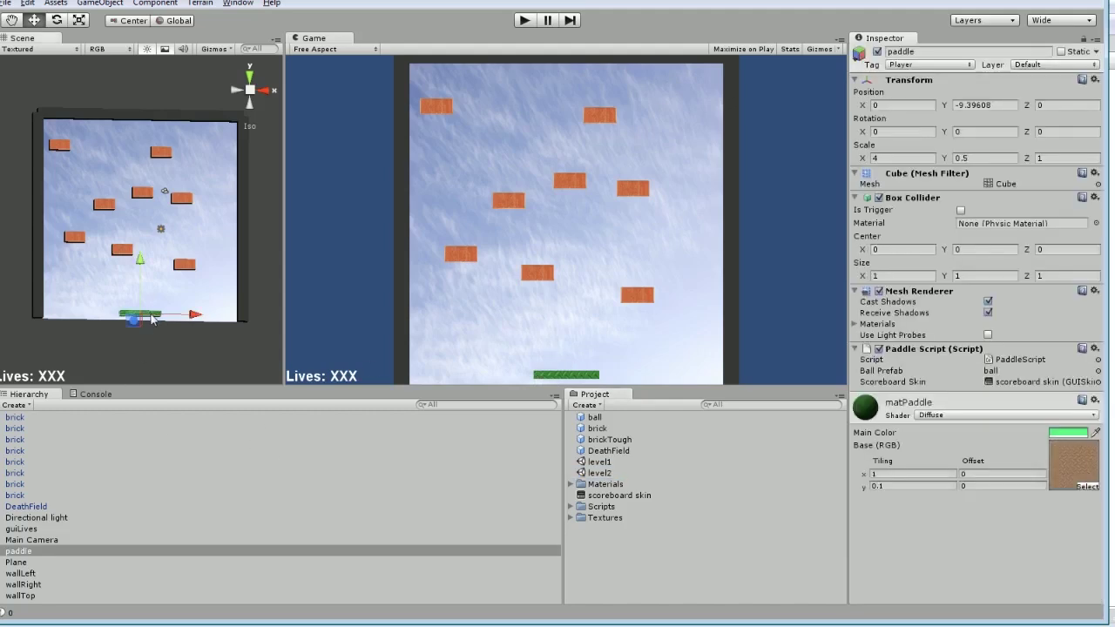
{"action": "key", "text": "Delete"}
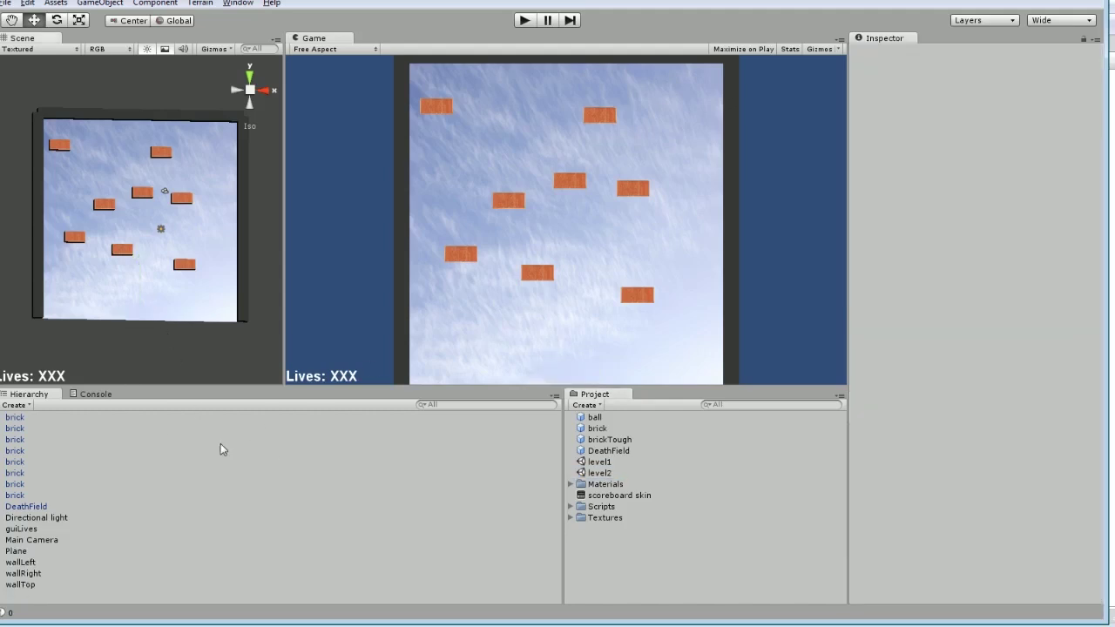
{"action": "double_click", "coordinate": [597, 463]}
{"action": "key", "text": "Return"}
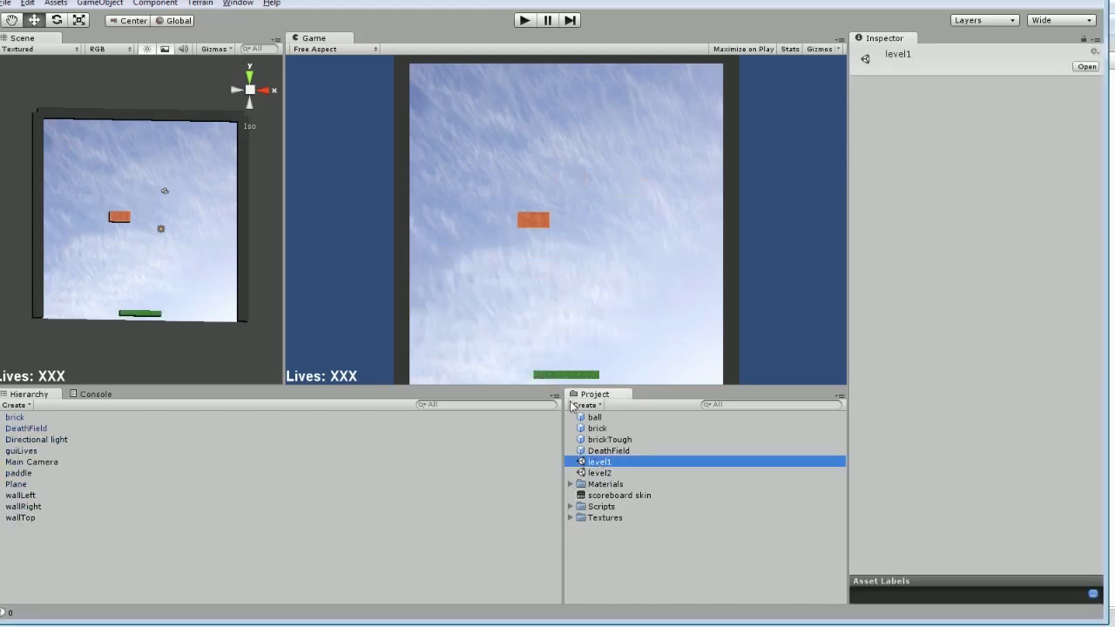
{"action": "left_click", "coordinate": [153, 315]}
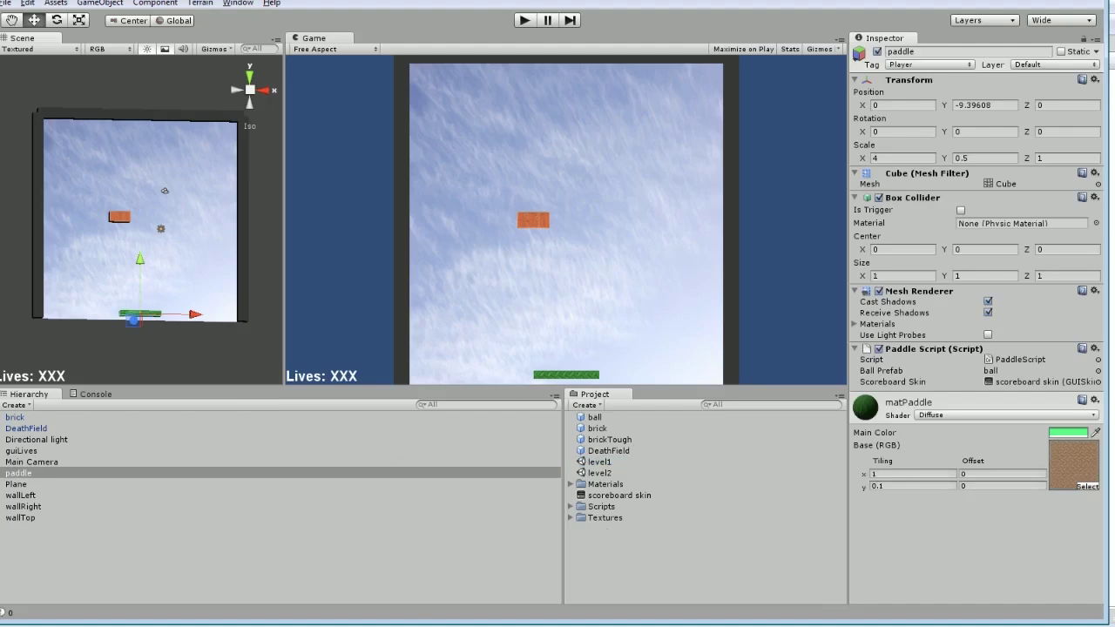
Step: Add DontDestroyOnLoad(gameObject); as the first line of PaddleScript's Start() and save
{"action": "key", "text": "alt+Tab"}
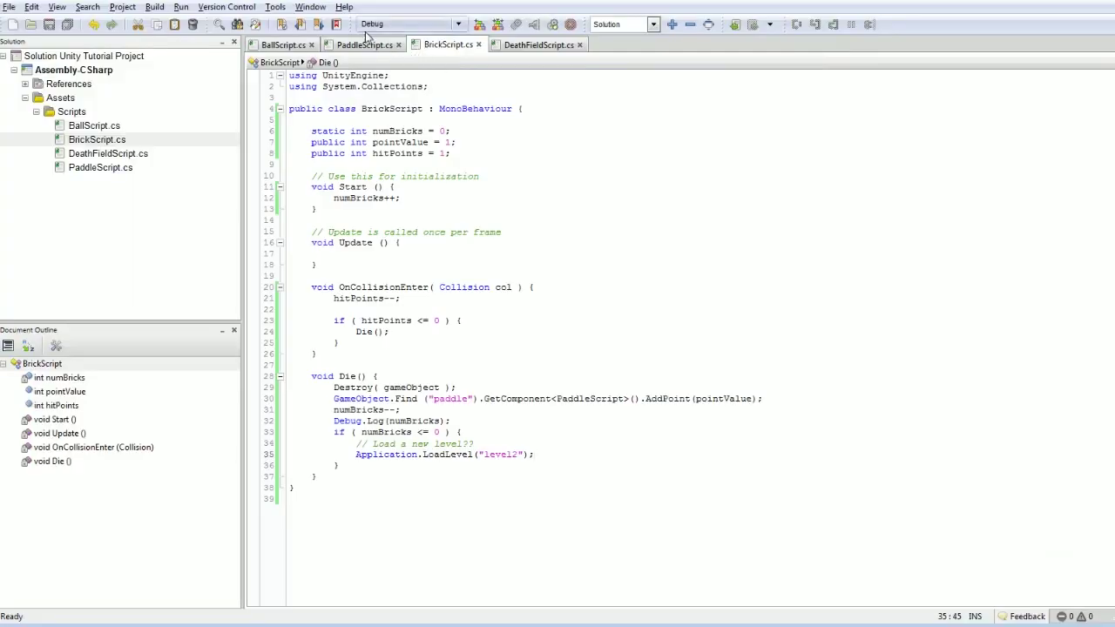
{"action": "left_click", "coordinate": [358, 44]}
{"action": "scroll", "coordinate": [389, 114], "scroll_direction": "up", "scroll_amount": 11}
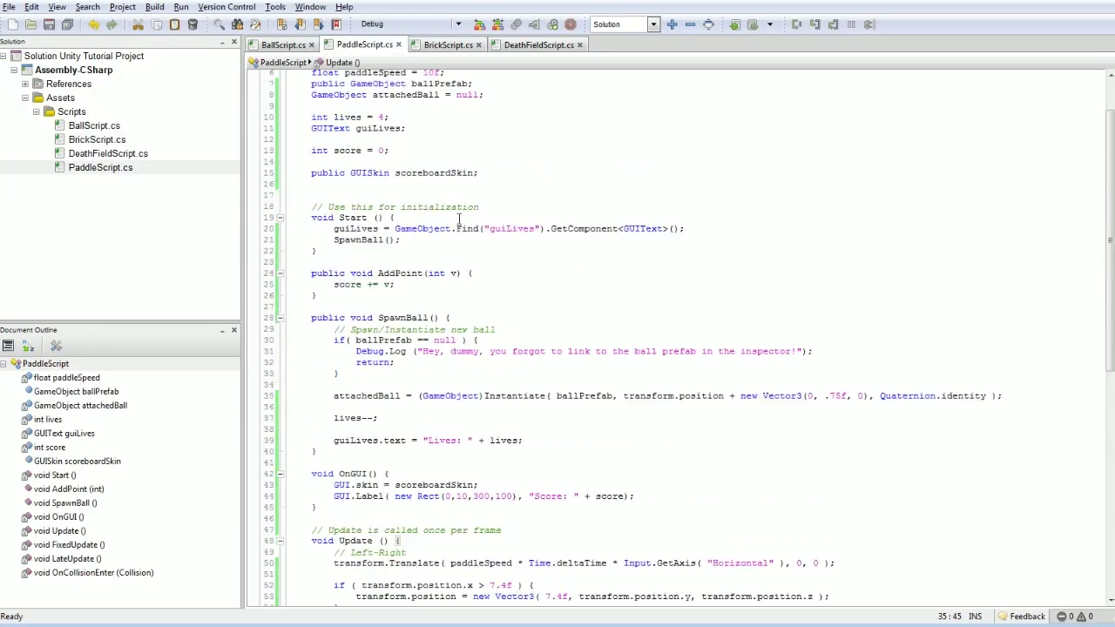
{"action": "left_click", "coordinate": [540, 218]}
{"action": "key", "text": "Return"}
{"action": "type", "text": "DontDes"}
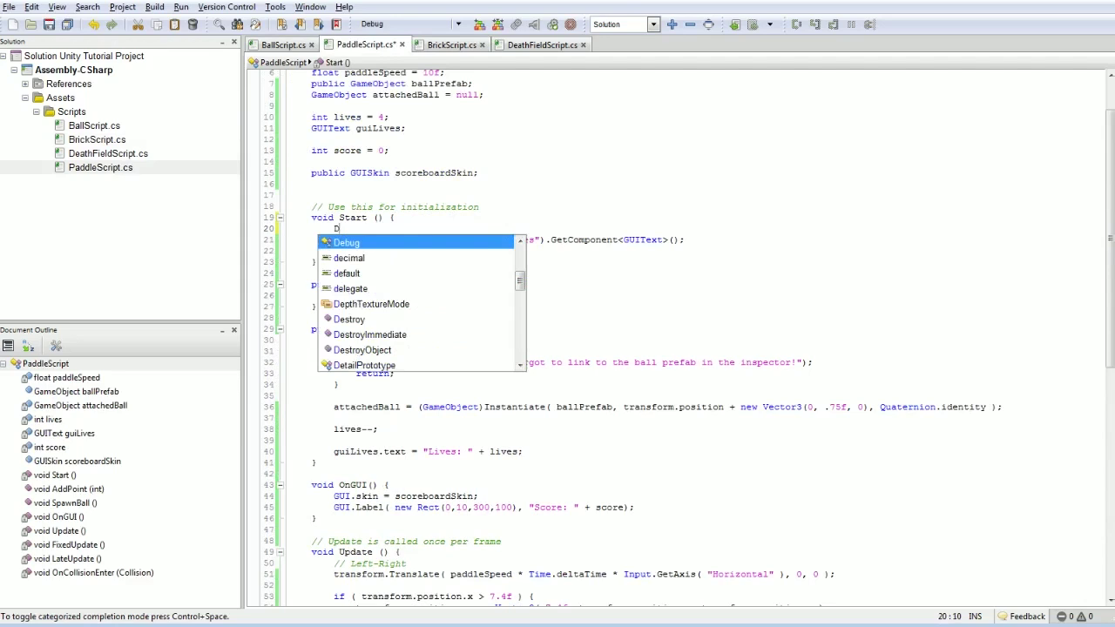
{"action": "key", "text": "Return"}
{"action": "type", "text": "("}
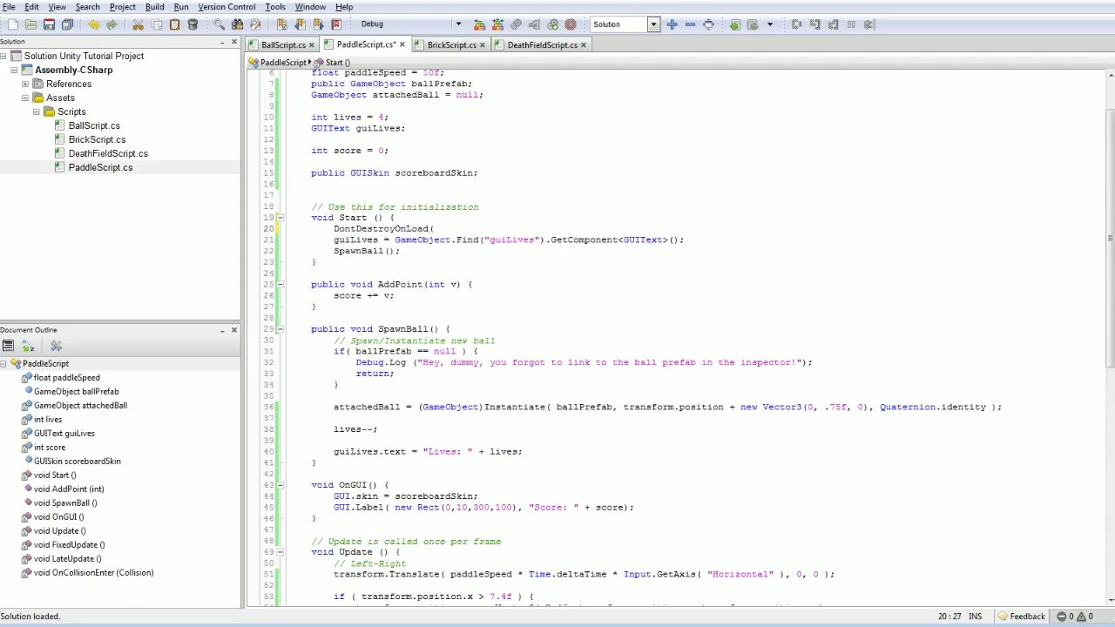
{"action": "type", "text": "tr"}
{"action": "key", "text": "Return"}
{"action": "key", "text": "BackSpace"}
{"action": "key", "text": "BackSpace"}
{"action": "key", "text": "BackSpace"}
{"action": "key", "text": "BackSpace"}
{"action": "key", "text": "BackSpace"}
{"action": "key", "text": "BackSpace"}
{"action": "key", "text": "BackSpace"}
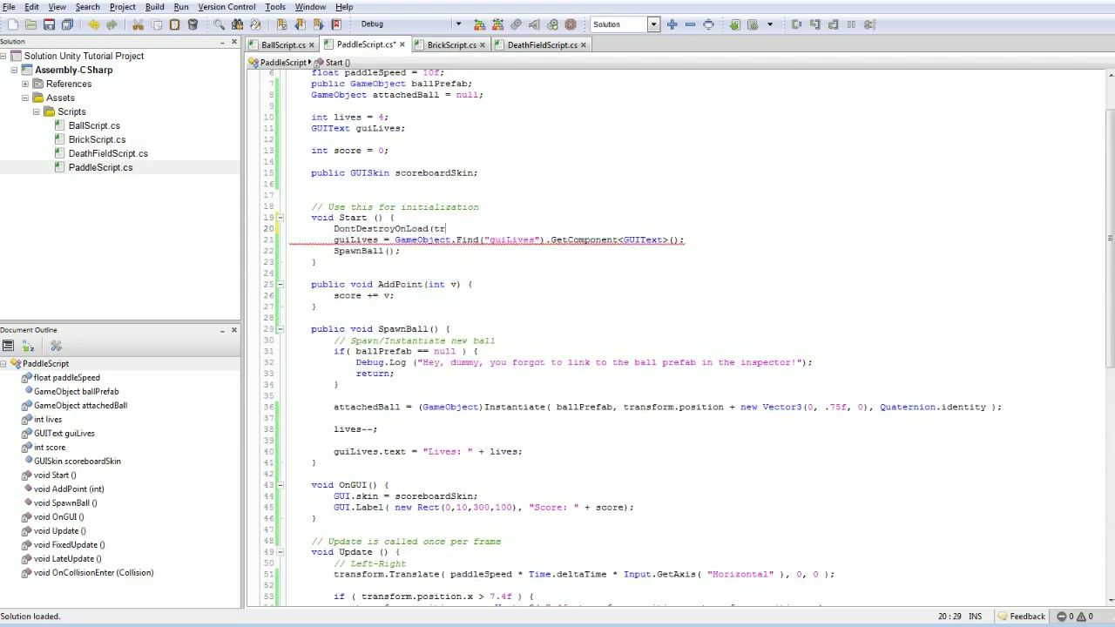
{"action": "type", "text": "(gameObject"}
{"action": "key", "text": "Return"}
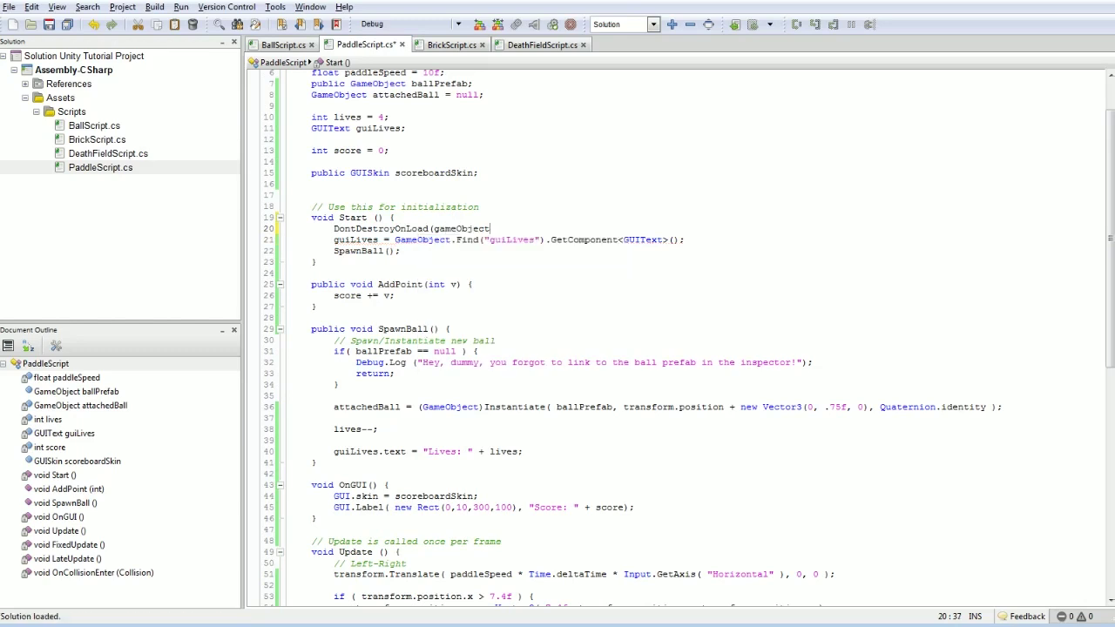
{"action": "type", "text": ";"}
{"action": "key", "text": "ctrl+s"}
Step: Add a blank line after the new call, resave PaddleScript, and return to Unity
{"action": "key", "text": "Return"}
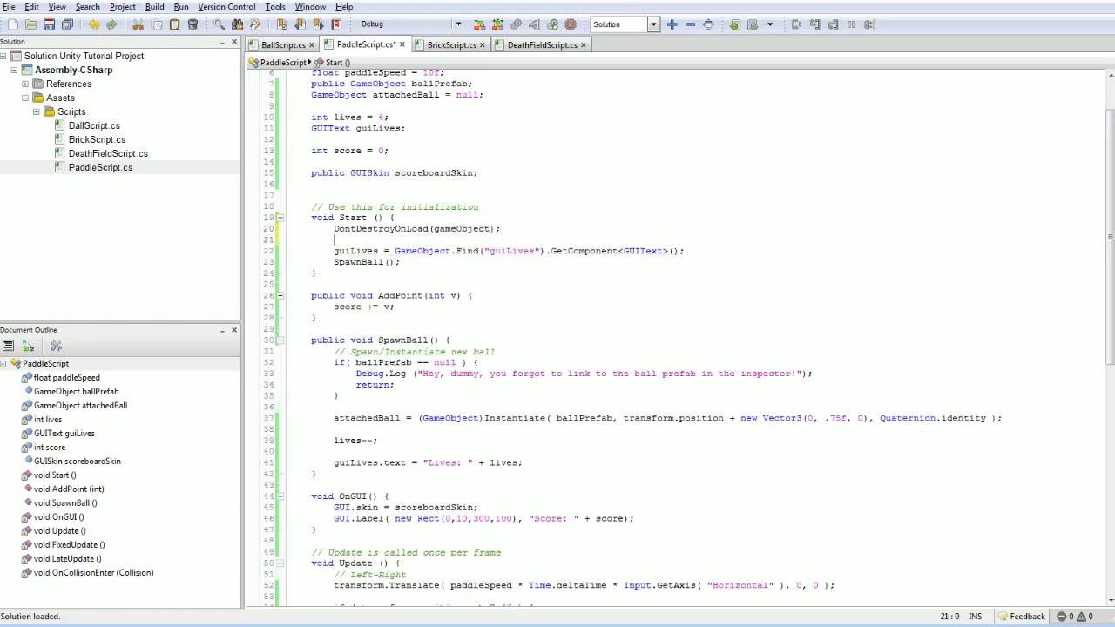
{"action": "double_click", "coordinate": [459, 229]}
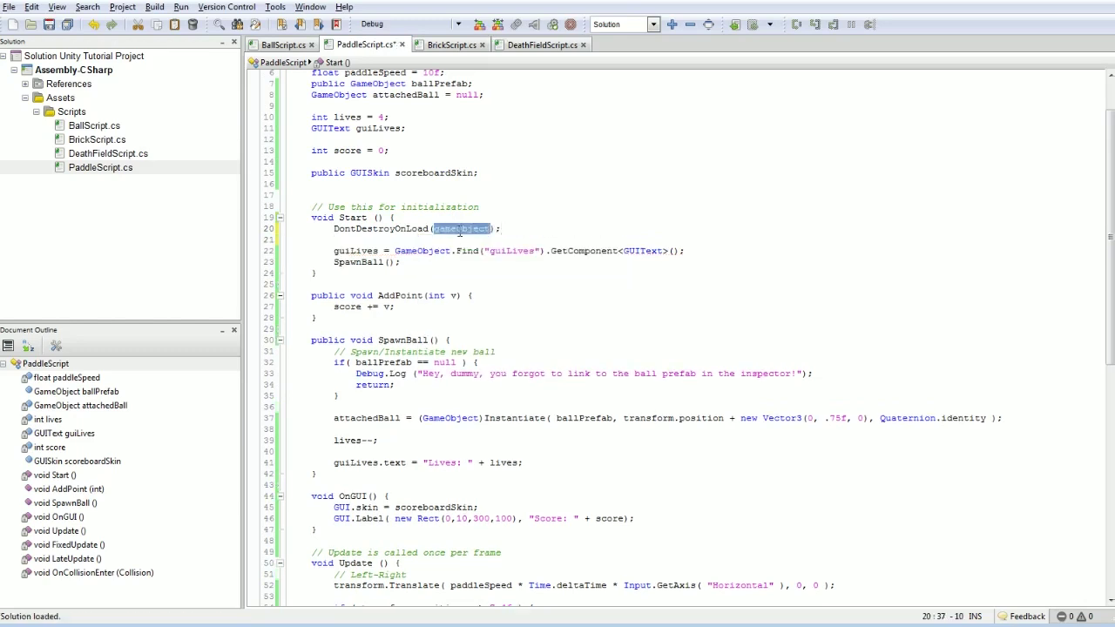
{"action": "left_click", "coordinate": [390, 235]}
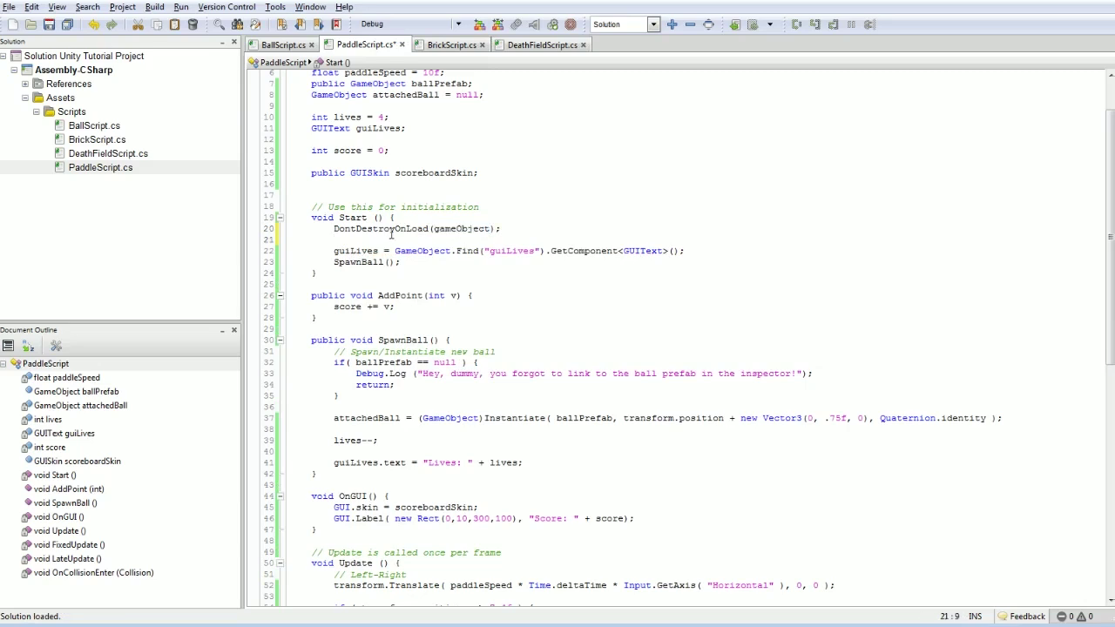
{"action": "key", "text": "ctrl+s"}
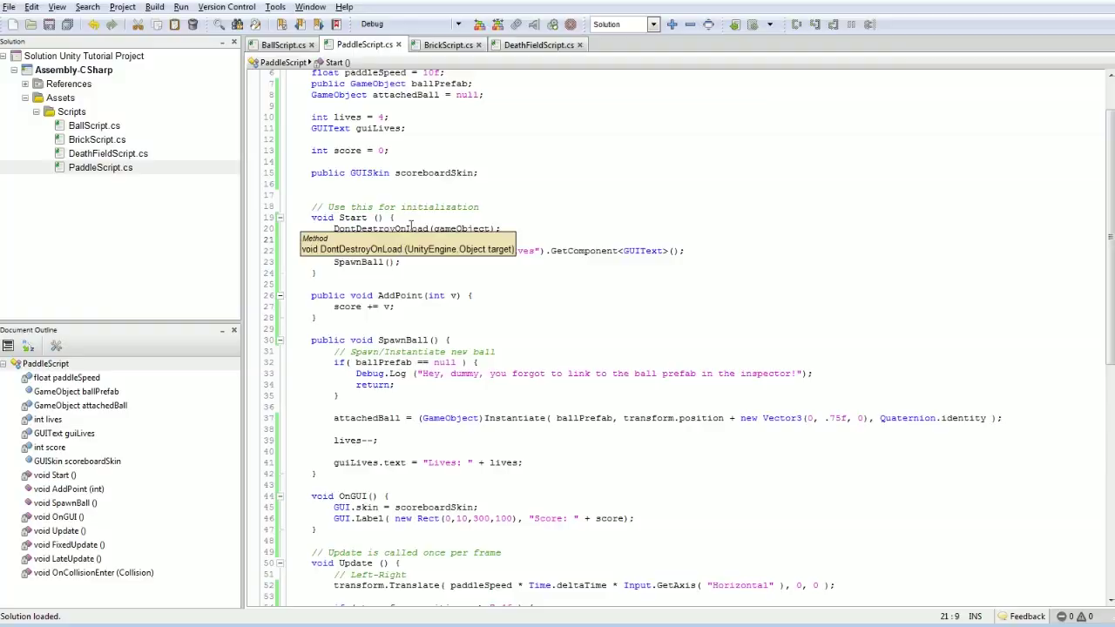
{"action": "key", "text": "alt+Tab"}
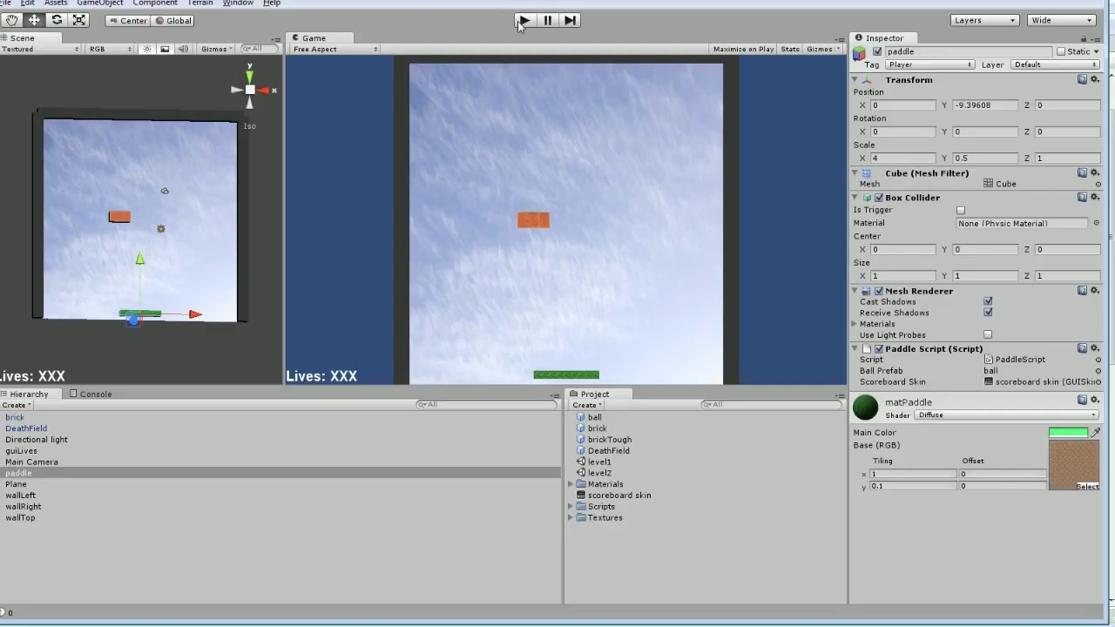
Step: Play-test level1, steering the paddle and launching the ball, then stop
{"action": "left_click", "coordinate": [523, 21]}
{"action": "key", "text": "Left"}
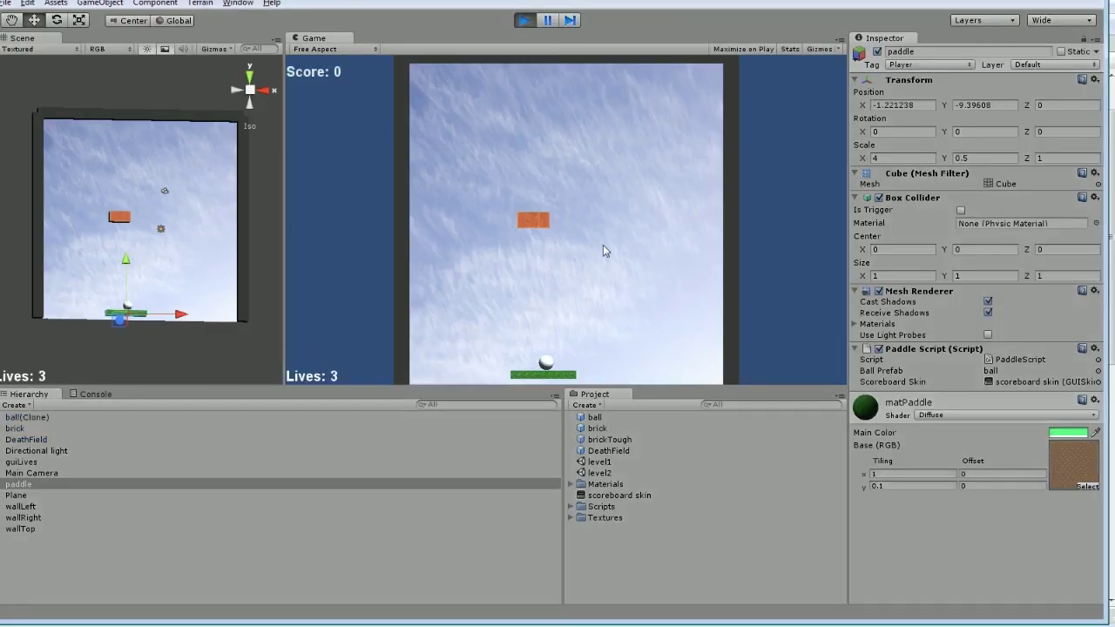
{"action": "left_click", "coordinate": [602, 245]}
{"action": "key", "text": "Right"}
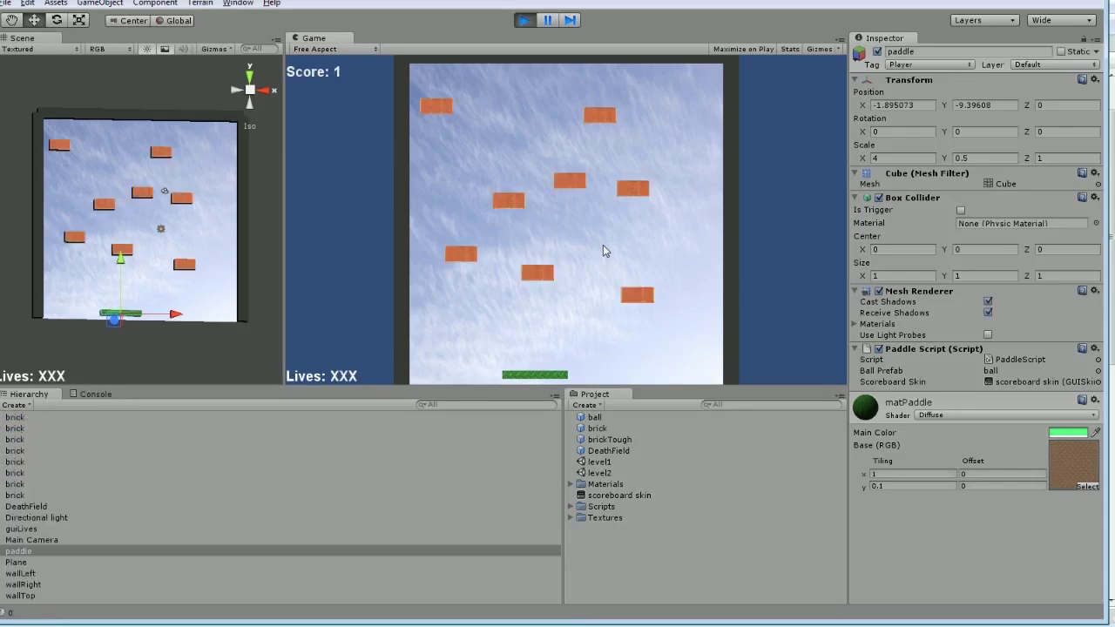
{"action": "key", "text": "Right"}
{"action": "key", "text": "Right"}
{"action": "key", "text": "Left"}
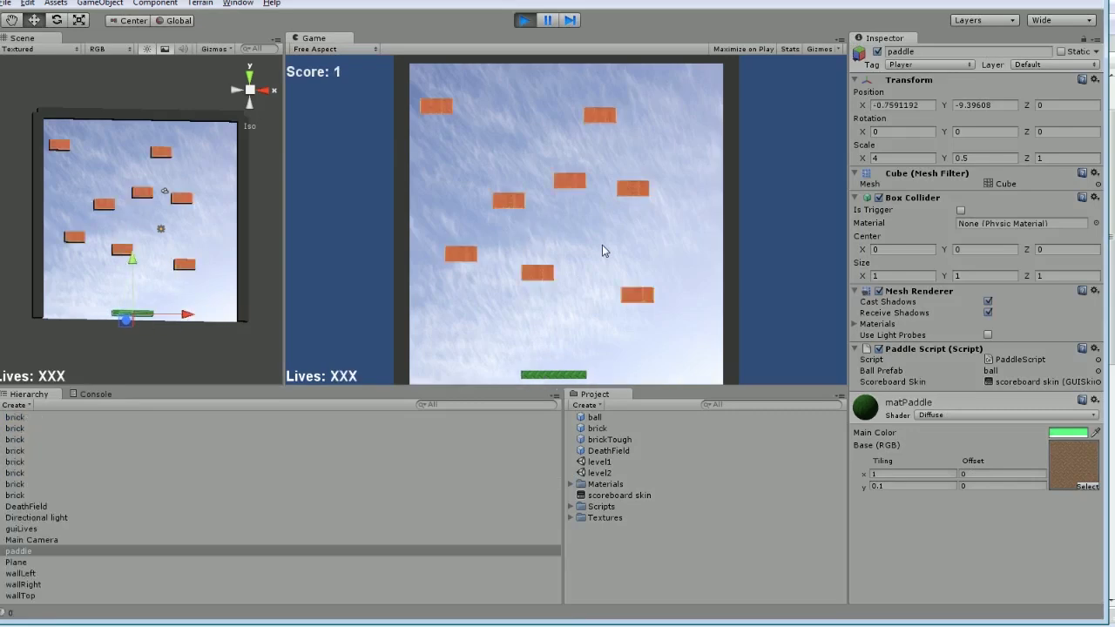
{"action": "key", "text": "Right"}
{"action": "key", "text": "Left"}
{"action": "key", "text": "Left"}
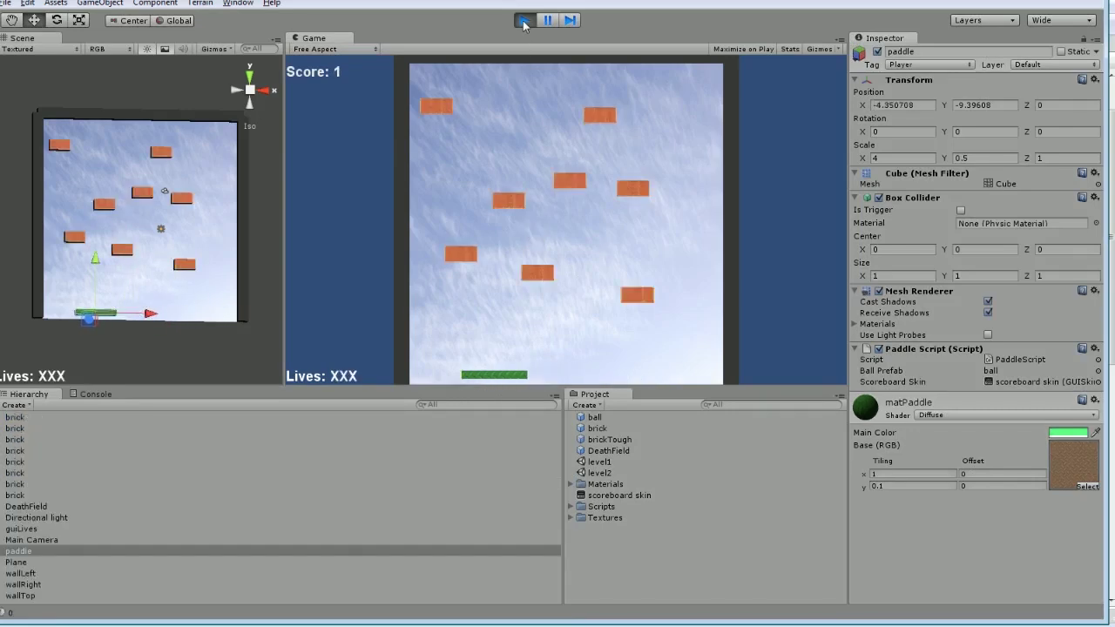
{"action": "left_click", "coordinate": [523, 19]}
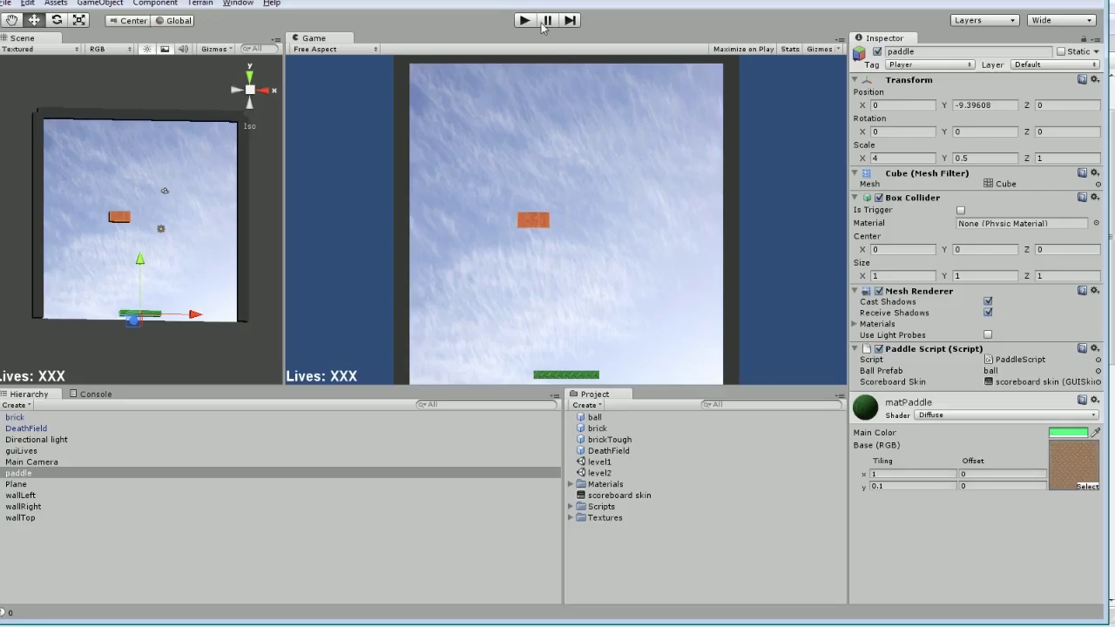
Step: Replay and break the brick; level2 loads with the paddle but lives show 'XXX'
{"action": "left_click", "coordinate": [525, 20]}
{"action": "key", "text": "Right"}
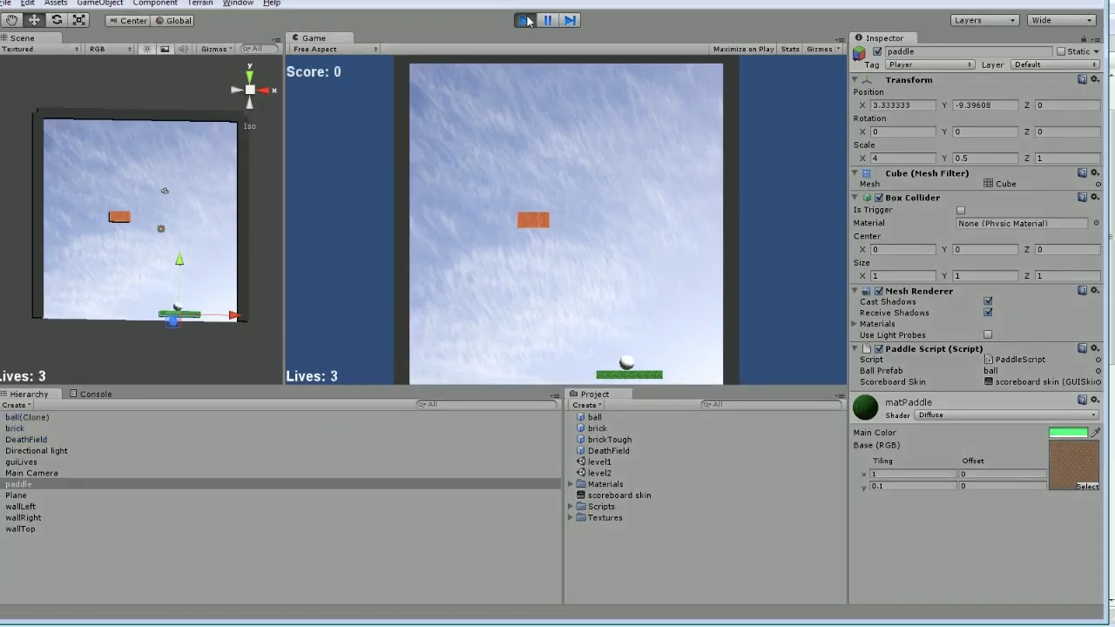
{"action": "key", "text": "Left"}
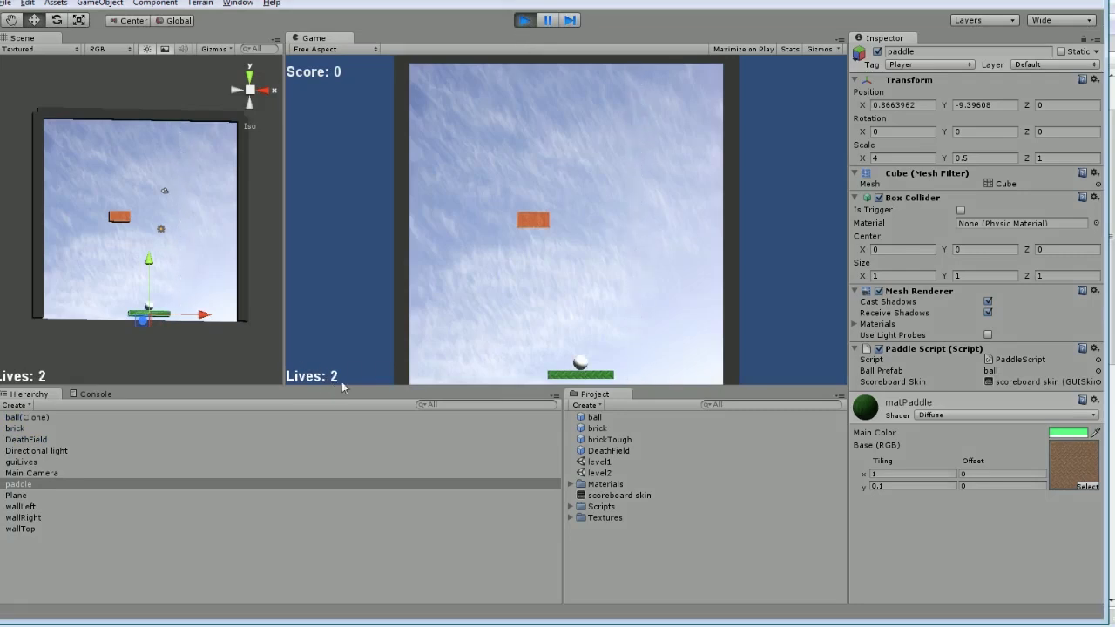
{"action": "key", "text": "Left"}
{"action": "key", "text": "space"}
{"action": "key", "text": "Right"}
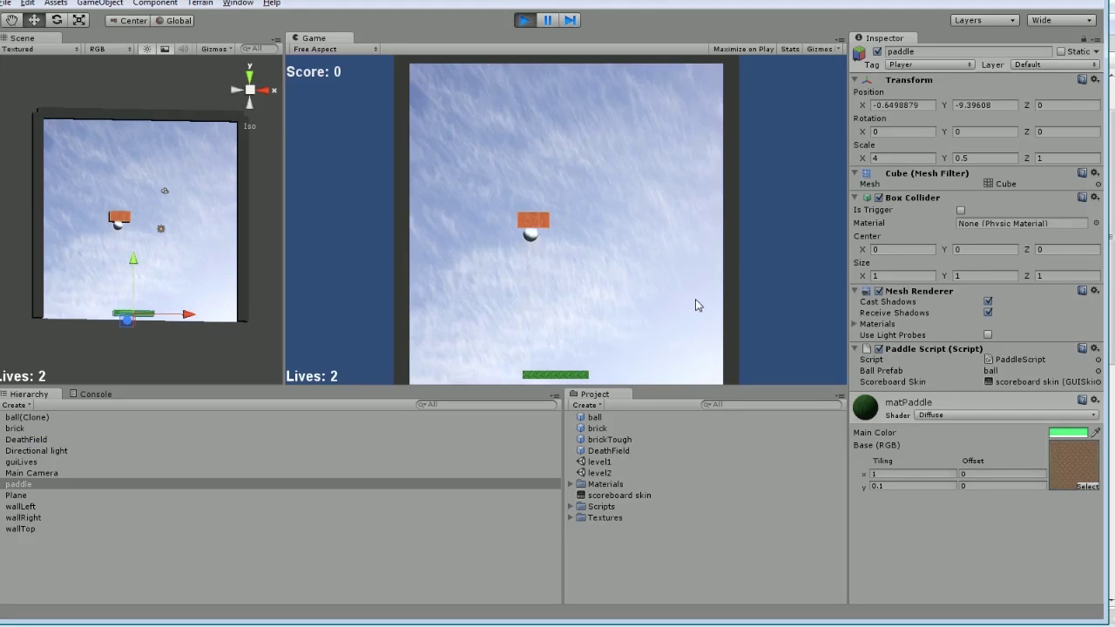
{"action": "key", "text": "Right"}
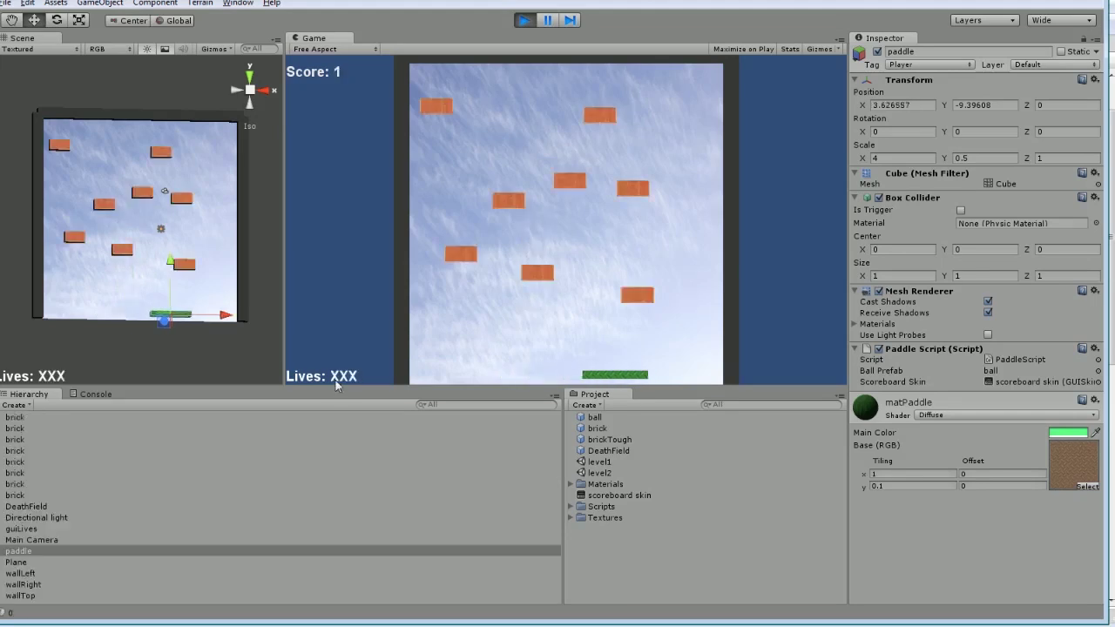
{"action": "key", "text": "Left"}
{"action": "key", "text": "Right"}
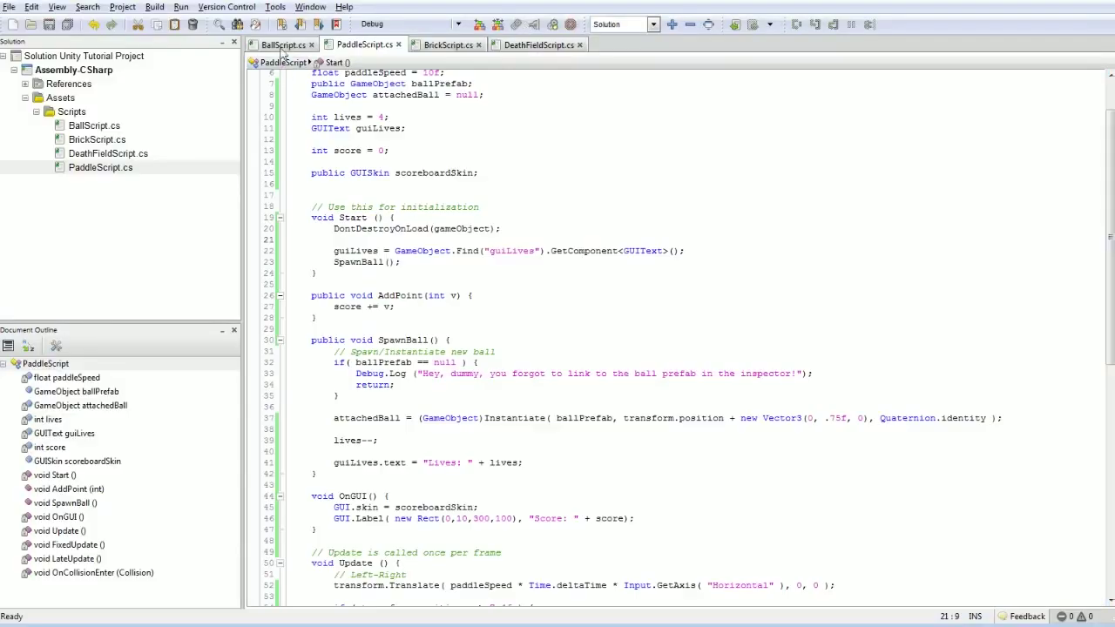
Step: Add DontDestroyOnLoad(GameObject.Find("guiLives")); below the first DontDestroyOnLoad line and save PaddleScript
{"action": "scroll", "coordinate": [408, 261], "scroll_direction": "up", "scroll_amount": 2}
{"action": "triple_click", "coordinate": [379, 186]}
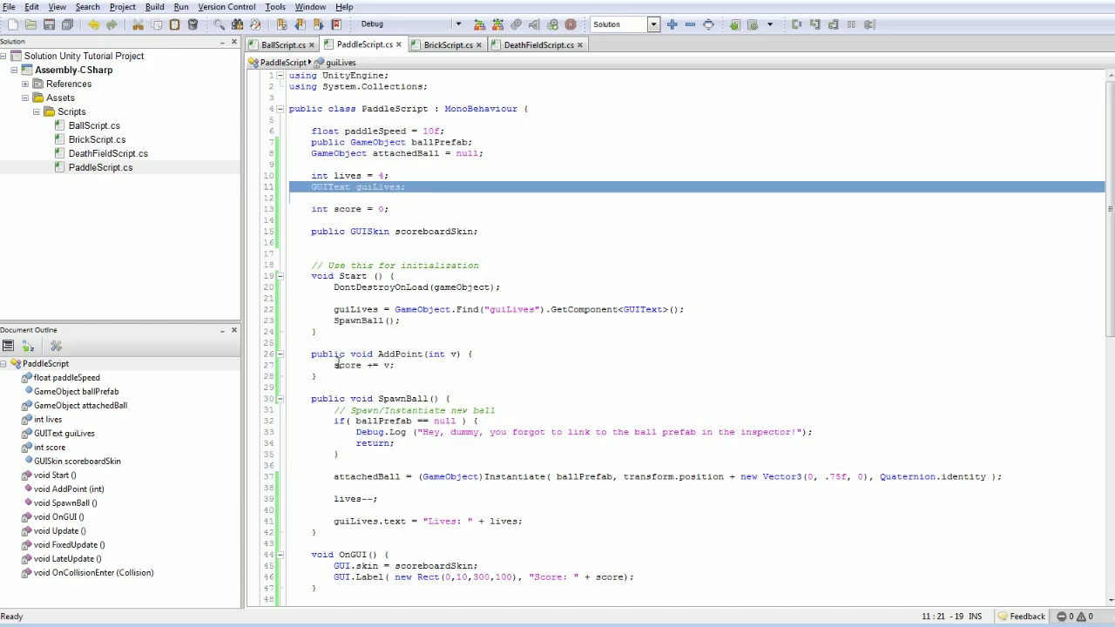
{"action": "left_click", "coordinate": [549, 312]}
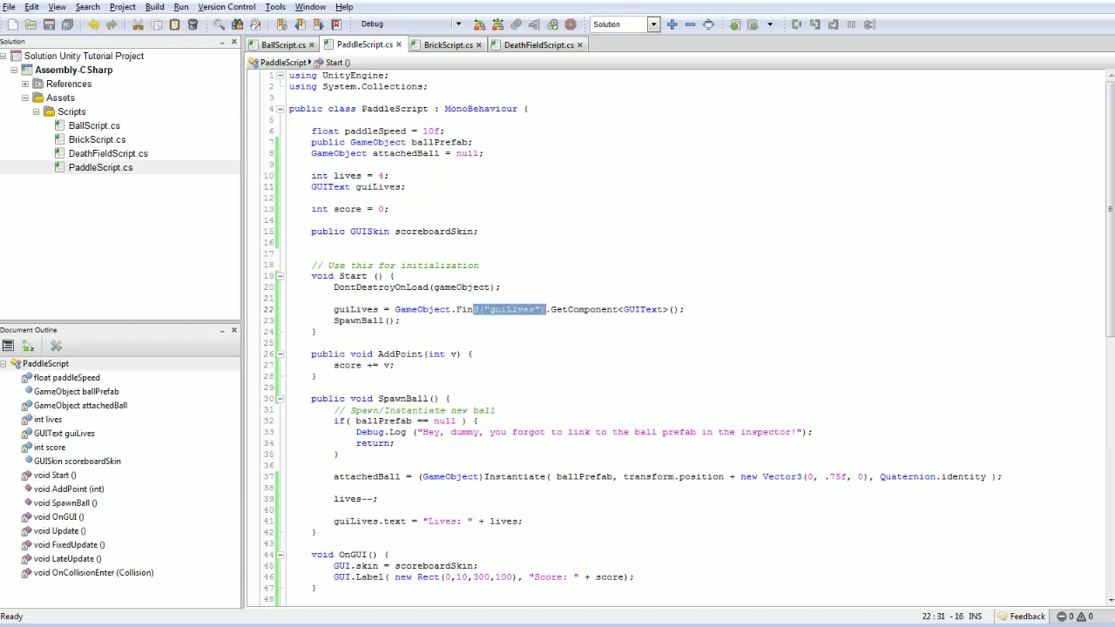
{"action": "key", "text": "ctrl+shift+Left"}
{"action": "key", "text": "ctrl+shift+Left"}
{"action": "key", "text": "ctrl+shift+Left"}
{"action": "scroll", "coordinate": [404, 318], "scroll_direction": "down", "scroll_amount": 5}
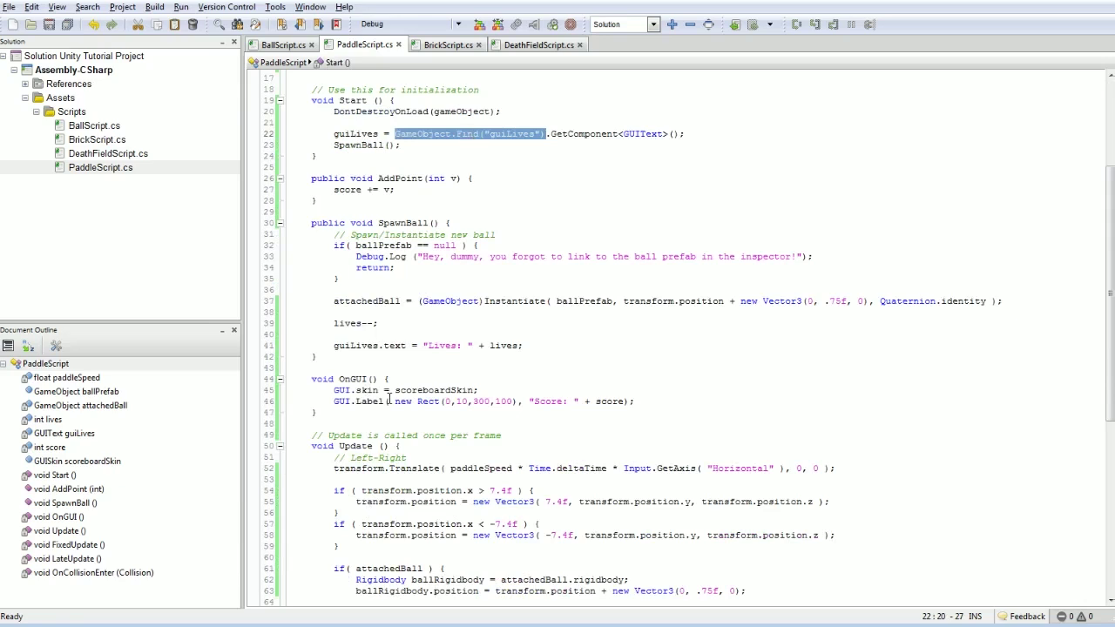
{"action": "scroll", "coordinate": [426, 384], "scroll_direction": "up", "scroll_amount": 4}
{"action": "left_click", "coordinate": [514, 229]}
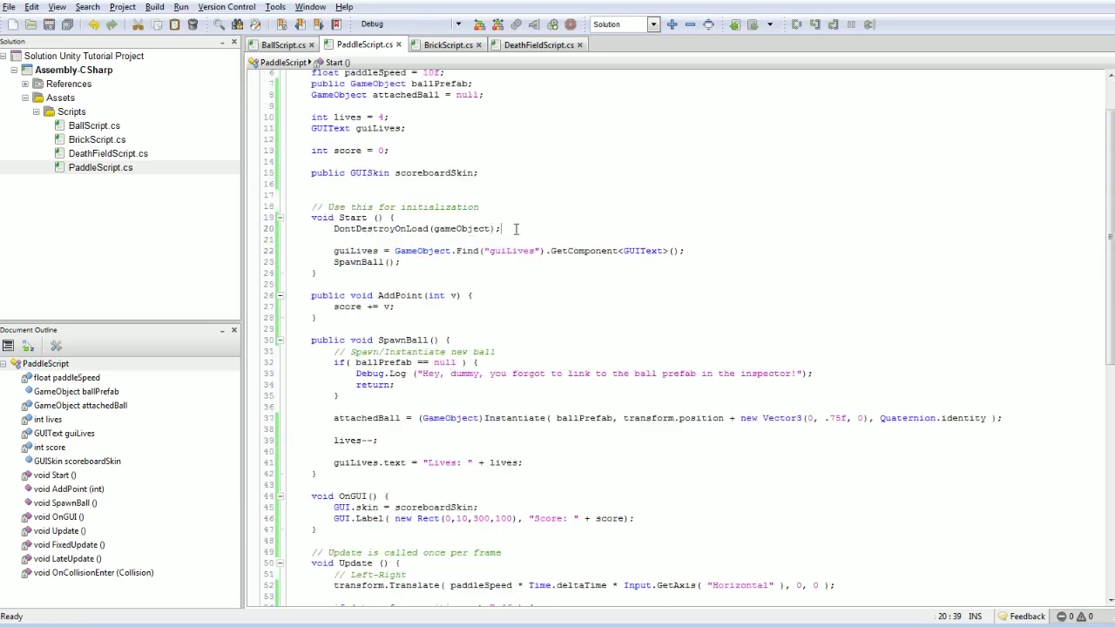
{"action": "key", "text": "Return"}
{"action": "type", "text": "DontDestroyOnLoad"}
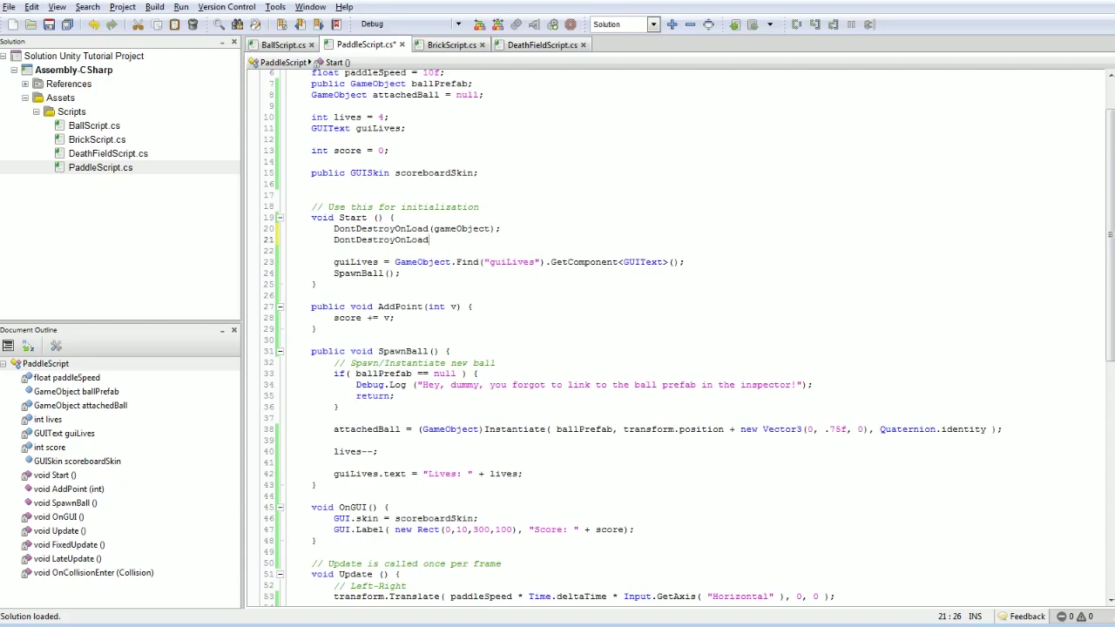
{"action": "type", "text": "(GameObject.Find(\"guiLives\"));"}
{"action": "key", "text": "ctrl+s"}
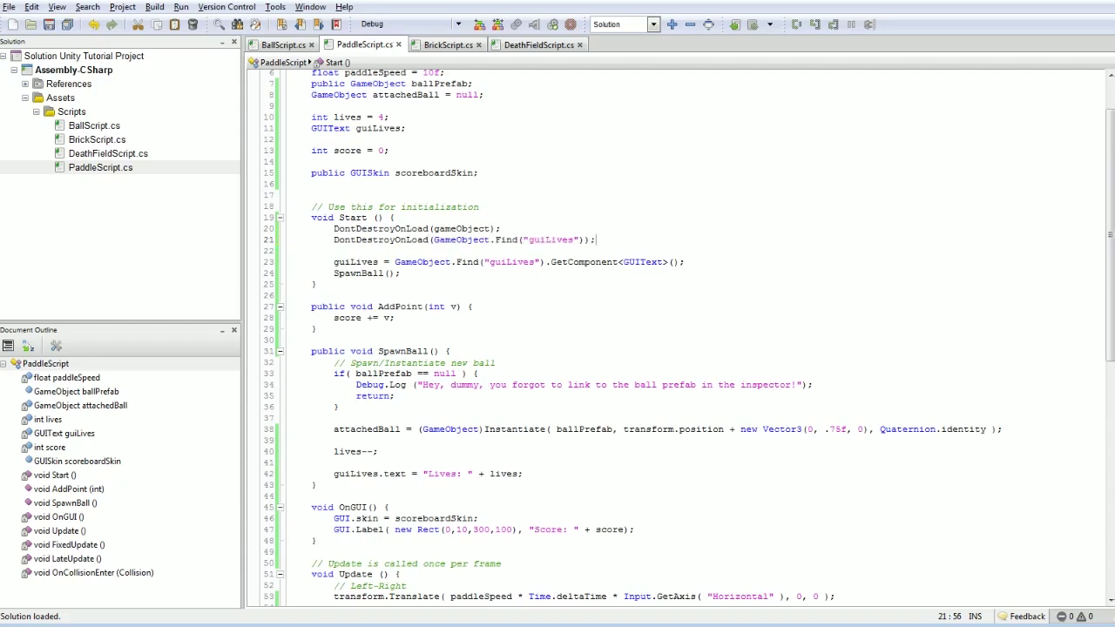
Step: Play-test starting from level2, then from level1, launching the ball
{"action": "key", "text": "alt+Tab"}
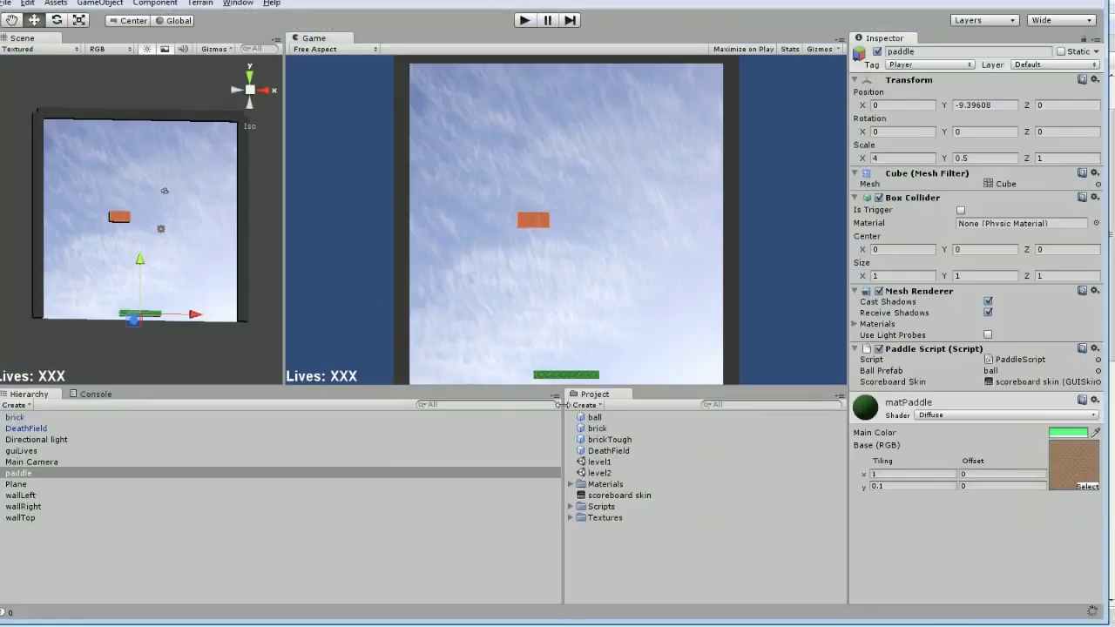
{"action": "double_click", "coordinate": [601, 472]}
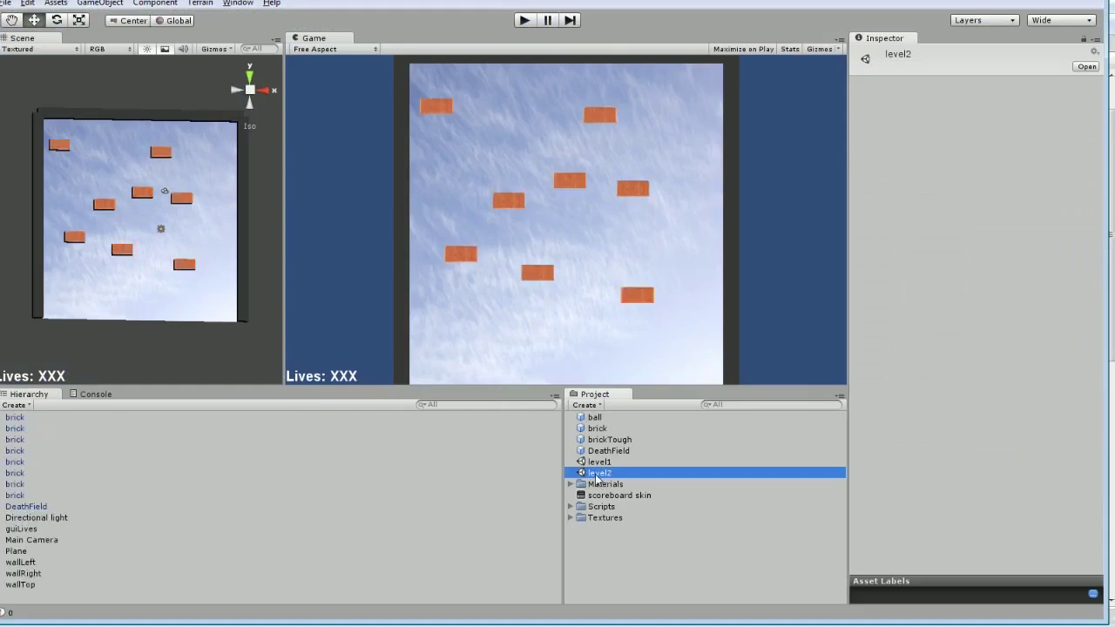
{"action": "left_click", "coordinate": [520, 24]}
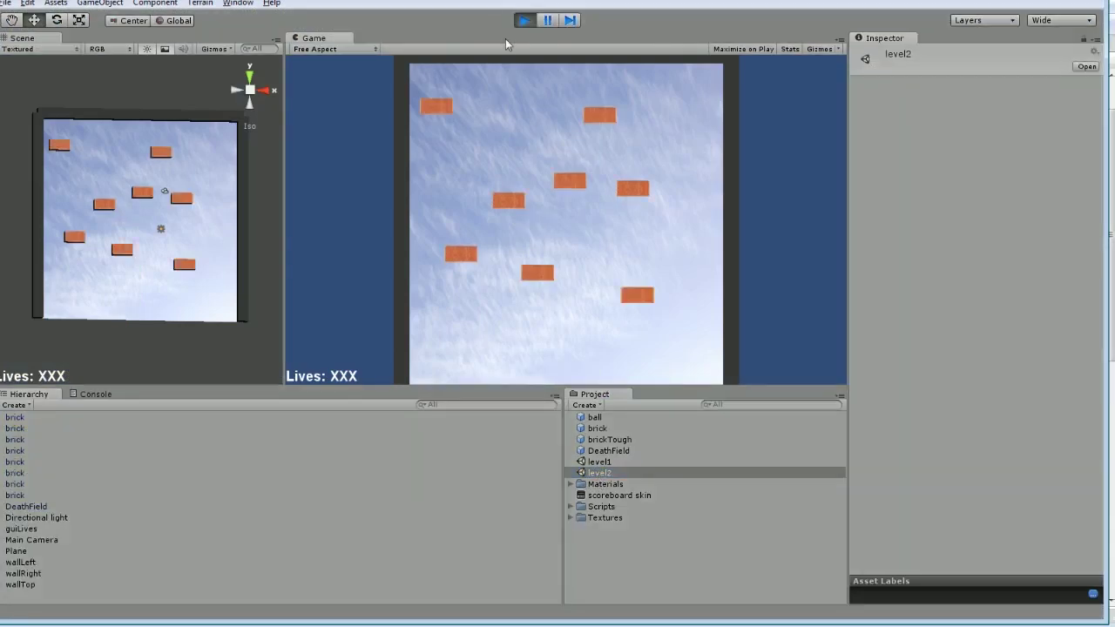
{"action": "left_click", "coordinate": [524, 22]}
{"action": "double_click", "coordinate": [601, 461]}
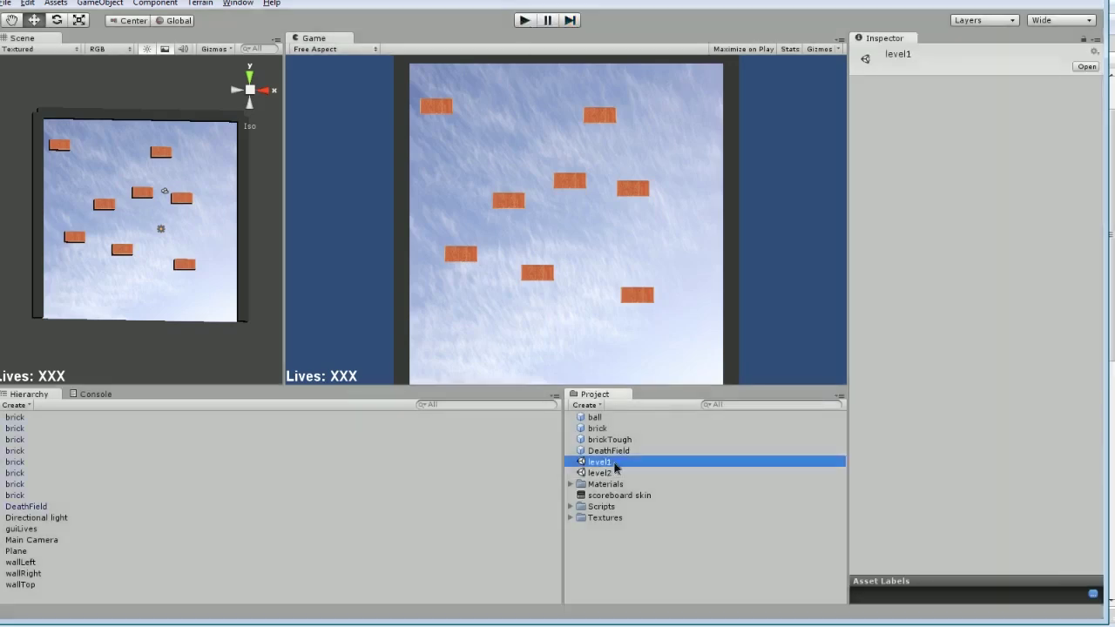
{"action": "left_click", "coordinate": [526, 21]}
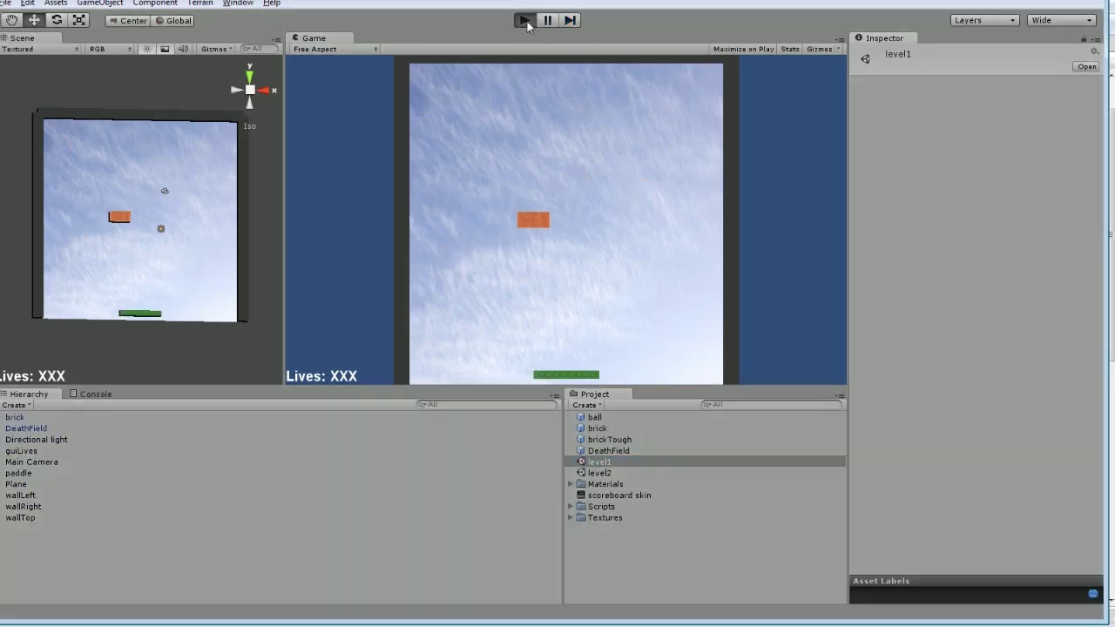
{"action": "key", "text": "Left"}
{"action": "key", "text": "space"}
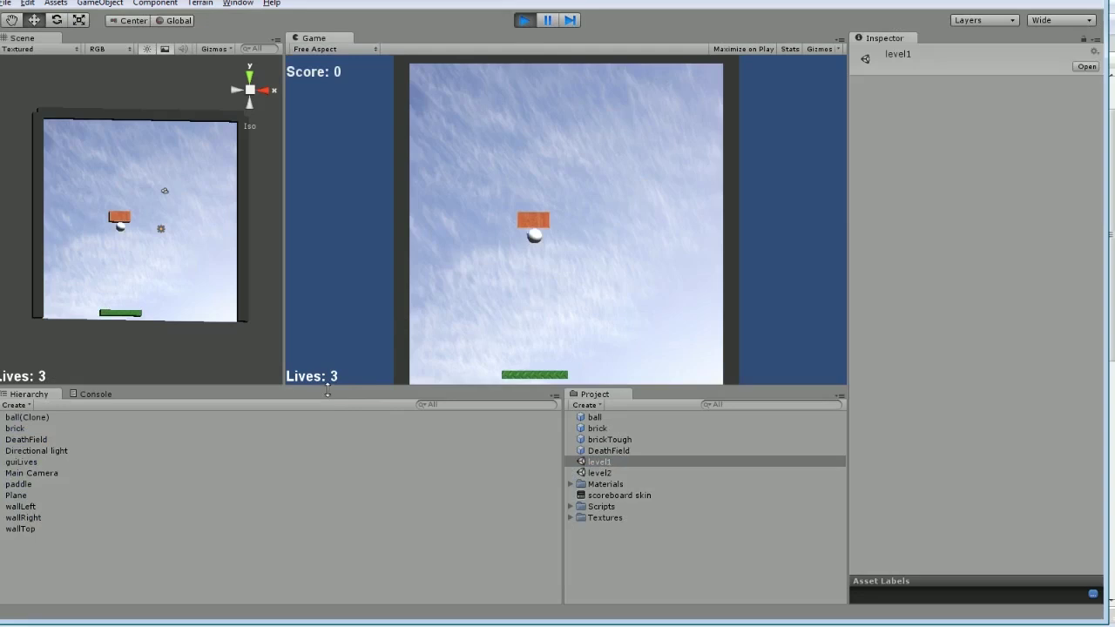
{"action": "left_click", "coordinate": [525, 20]}
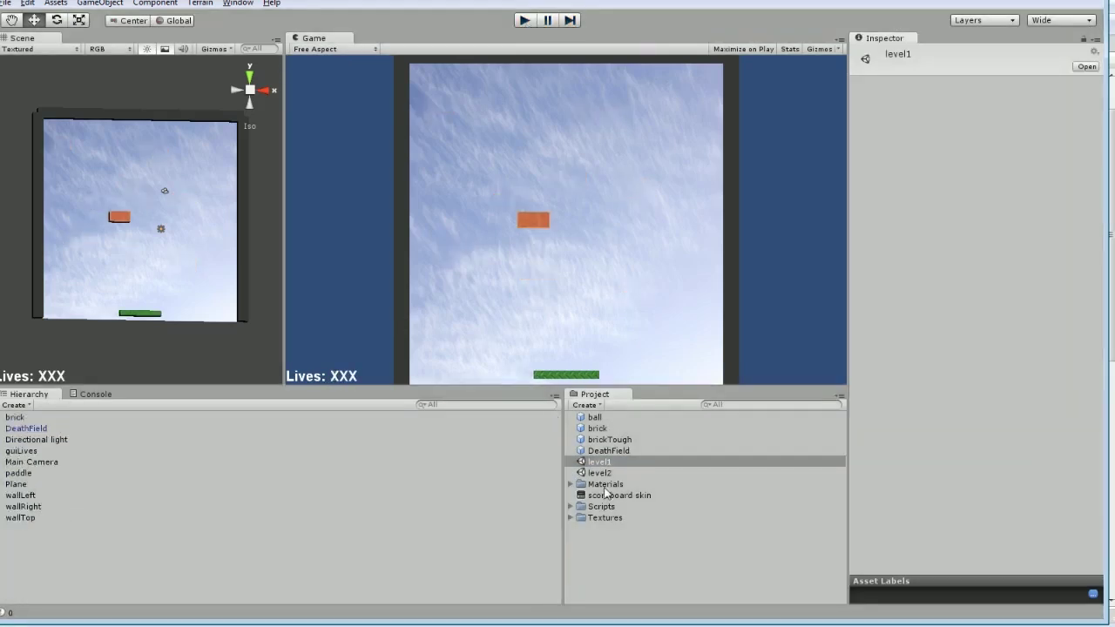
Step: Open level2 and delete its guiLives object from the Hierarchy
{"action": "double_click", "coordinate": [599, 472]}
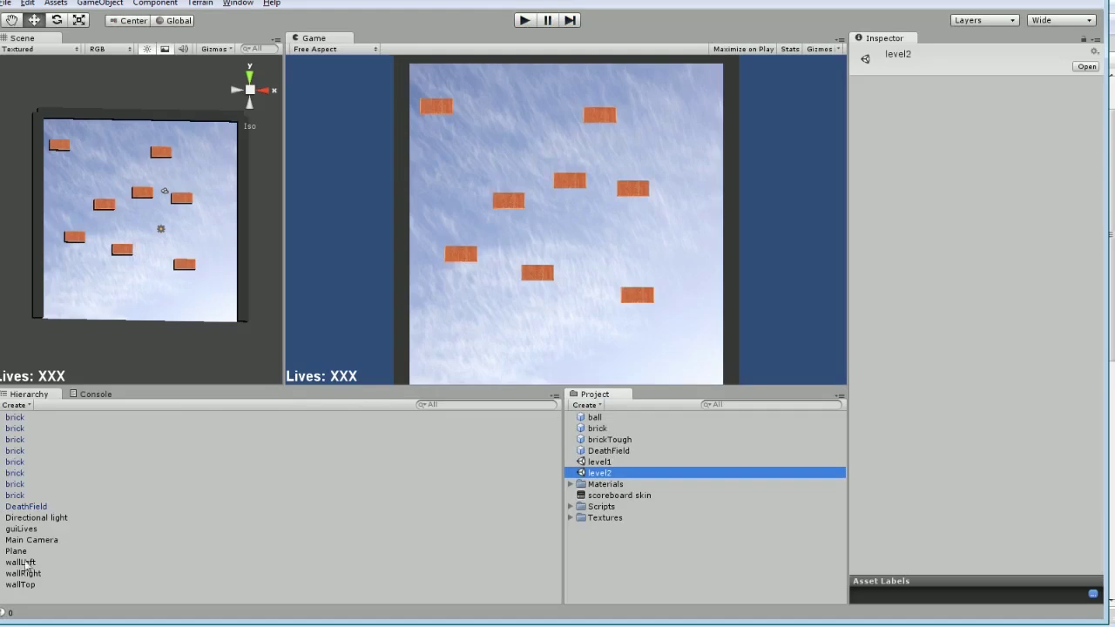
{"action": "left_click", "coordinate": [26, 530]}
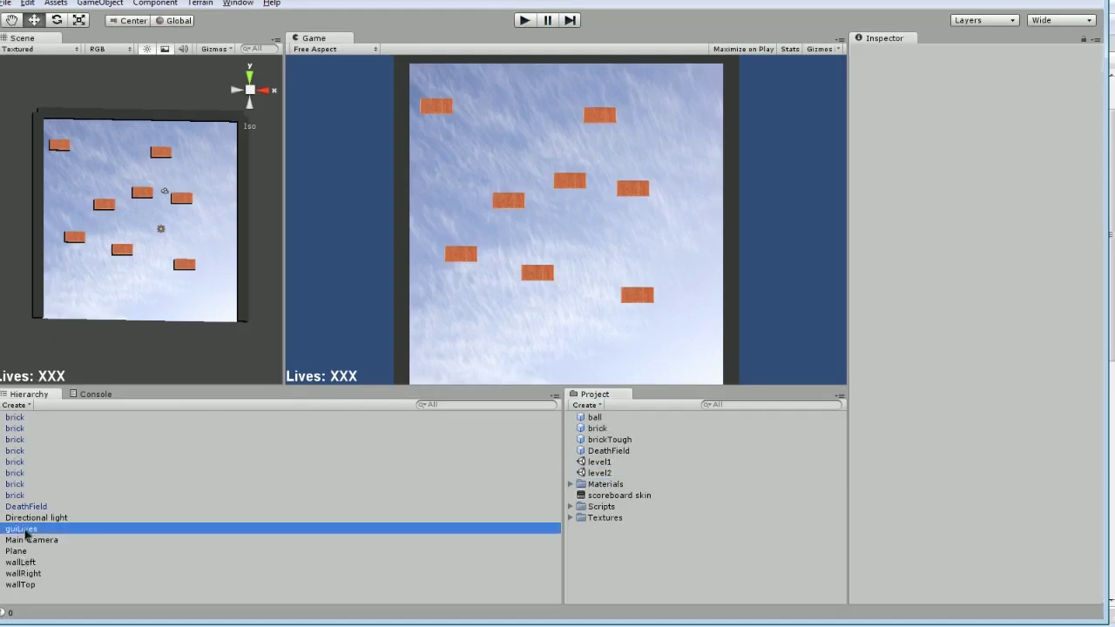
{"action": "right_click", "coordinate": [26, 530]}
{"action": "left_click", "coordinate": [60, 611]}
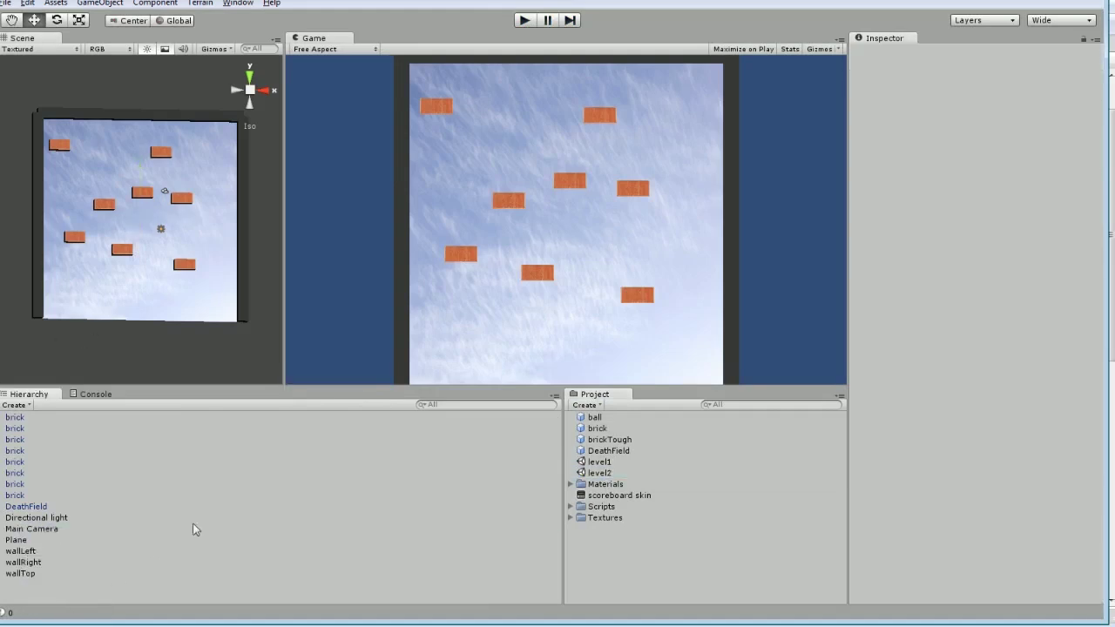
{"action": "left_click", "coordinate": [225, 507]}
{"action": "left_click", "coordinate": [392, 297]}
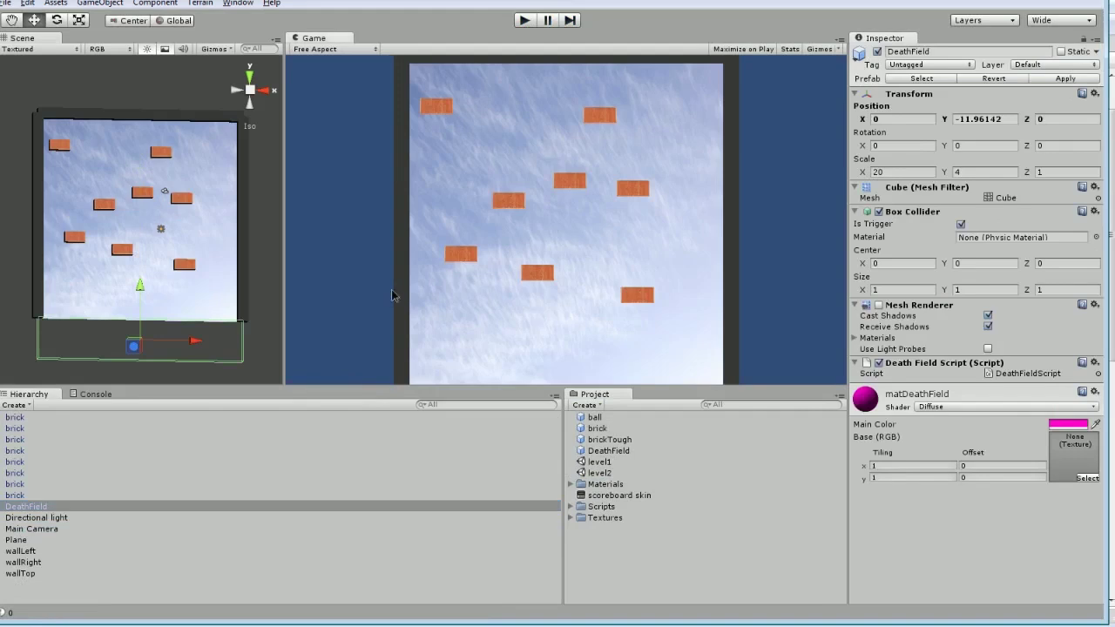
Step: Save level2, open level1, and play it, moving the paddle to confirm Score 0 and 3 lives
{"action": "double_click", "coordinate": [597, 463]}
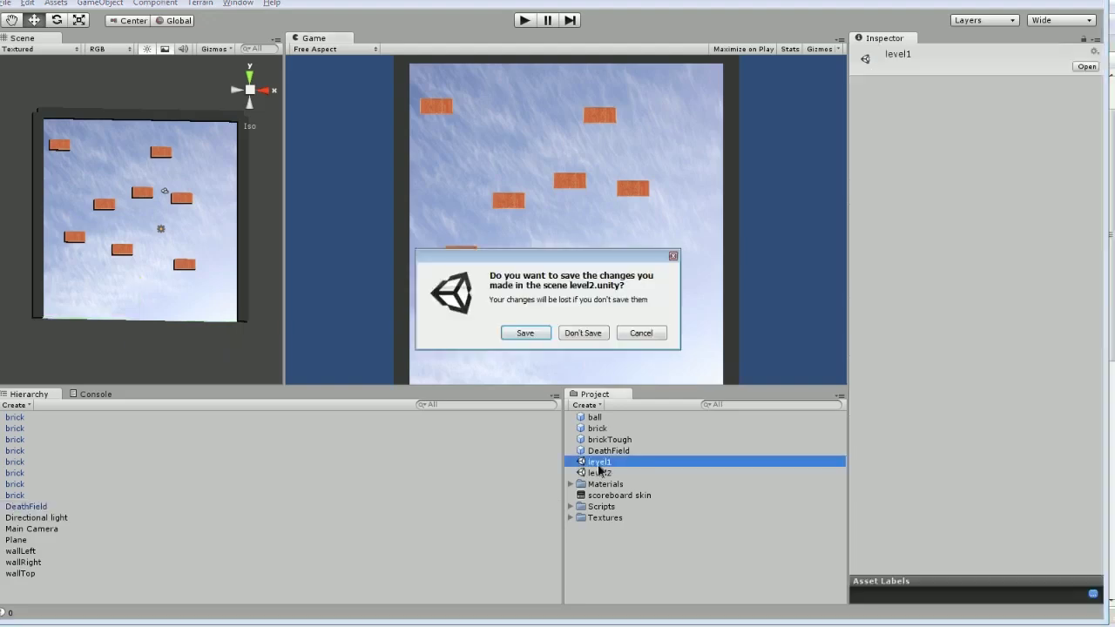
{"action": "left_click", "coordinate": [536, 337]}
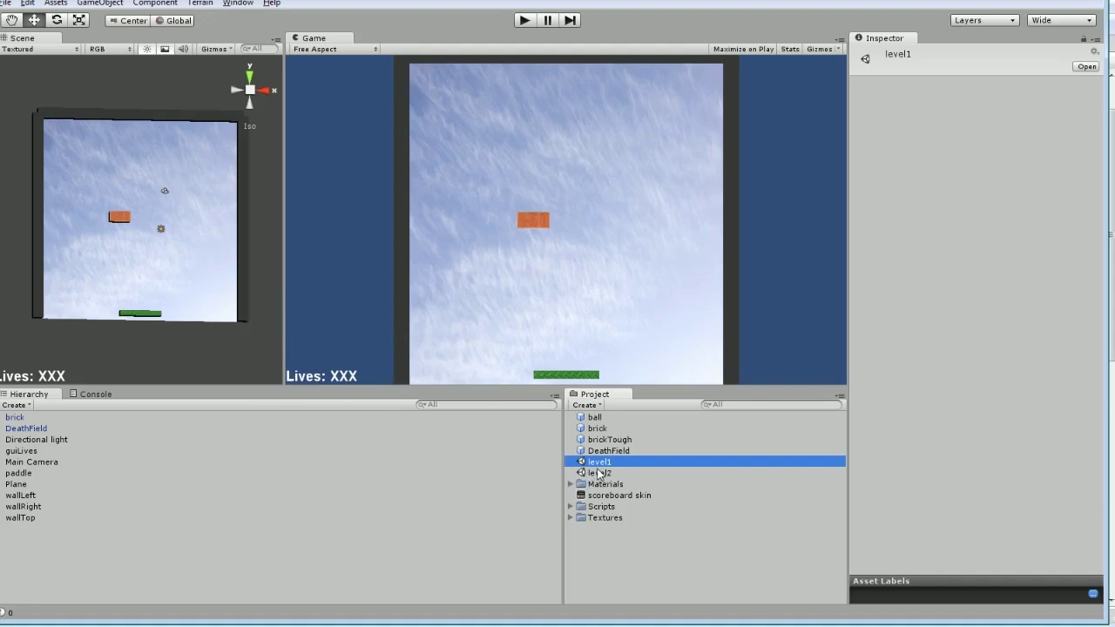
{"action": "left_click", "coordinate": [527, 23]}
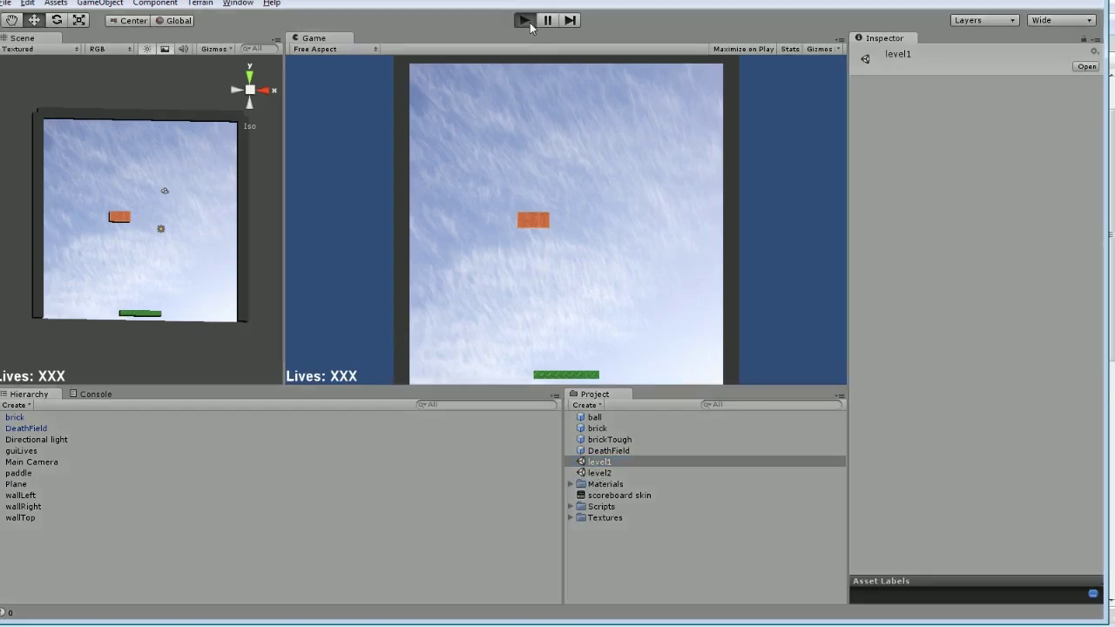
{"action": "key", "text": "Left"}
{"action": "key", "text": "Right"}
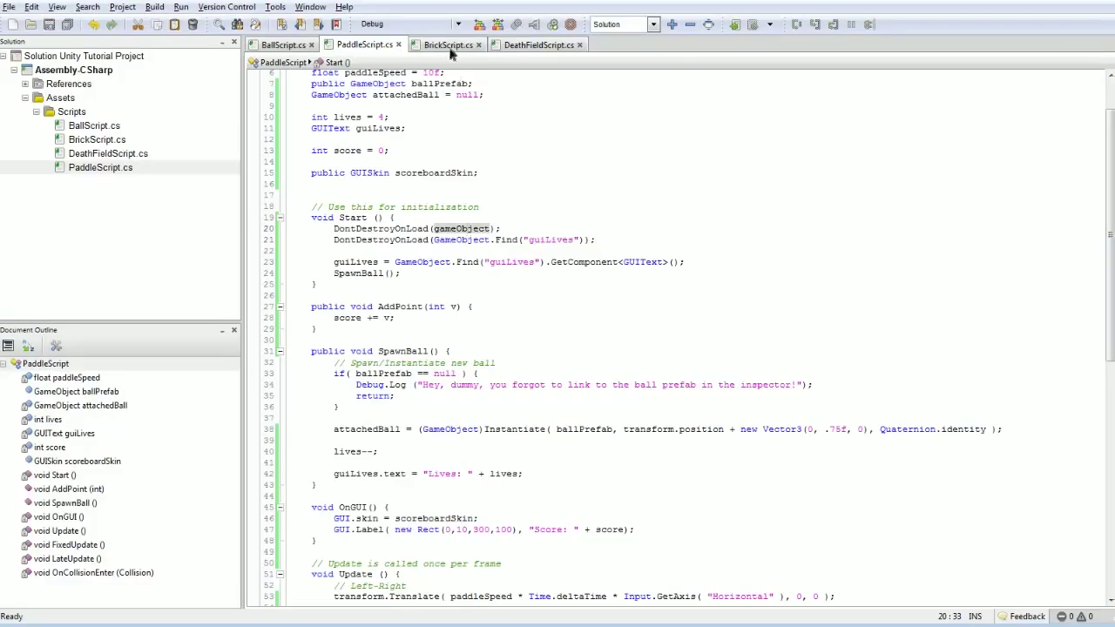
{"action": "left_click", "coordinate": [449, 44]}
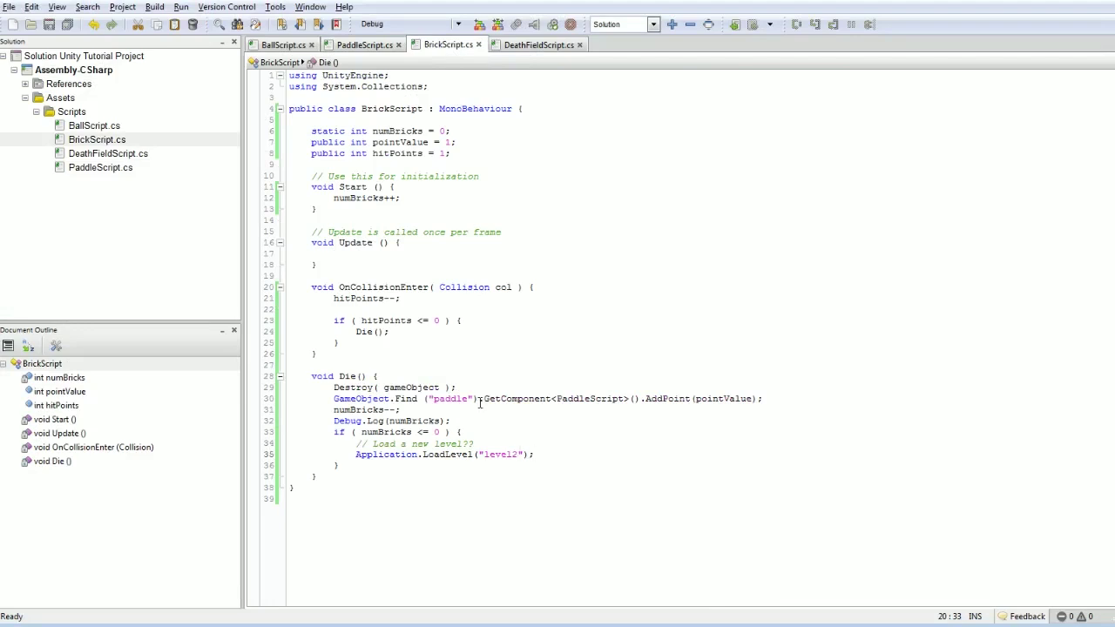
{"action": "left_click", "coordinate": [280, 48]}
{"action": "left_click", "coordinate": [337, 45]}
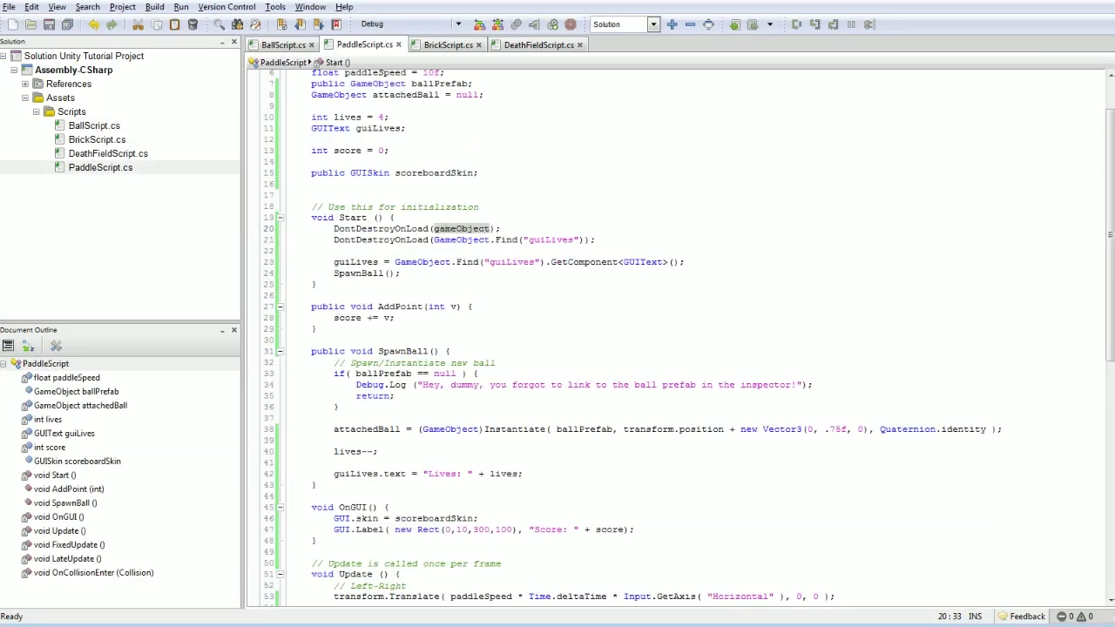
{"action": "left_click_drag", "start_coordinate": [319, 284], "coordinate": [334, 273]}
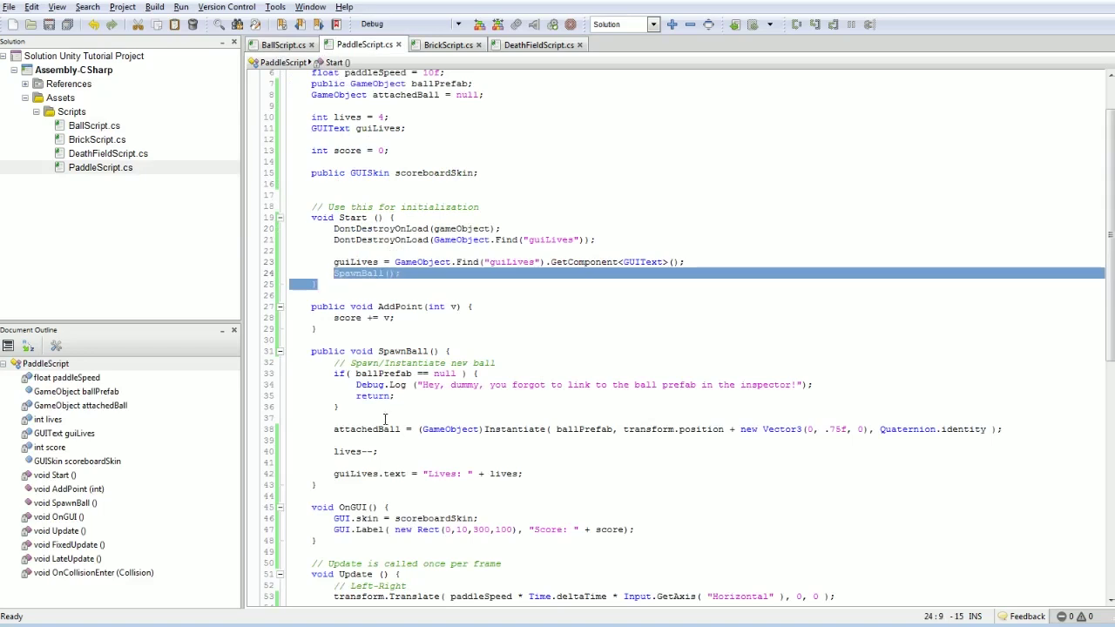
{"action": "left_click", "coordinate": [372, 444]}
{"action": "triple_click", "coordinate": [372, 451]}
{"action": "left_click", "coordinate": [429, 352]}
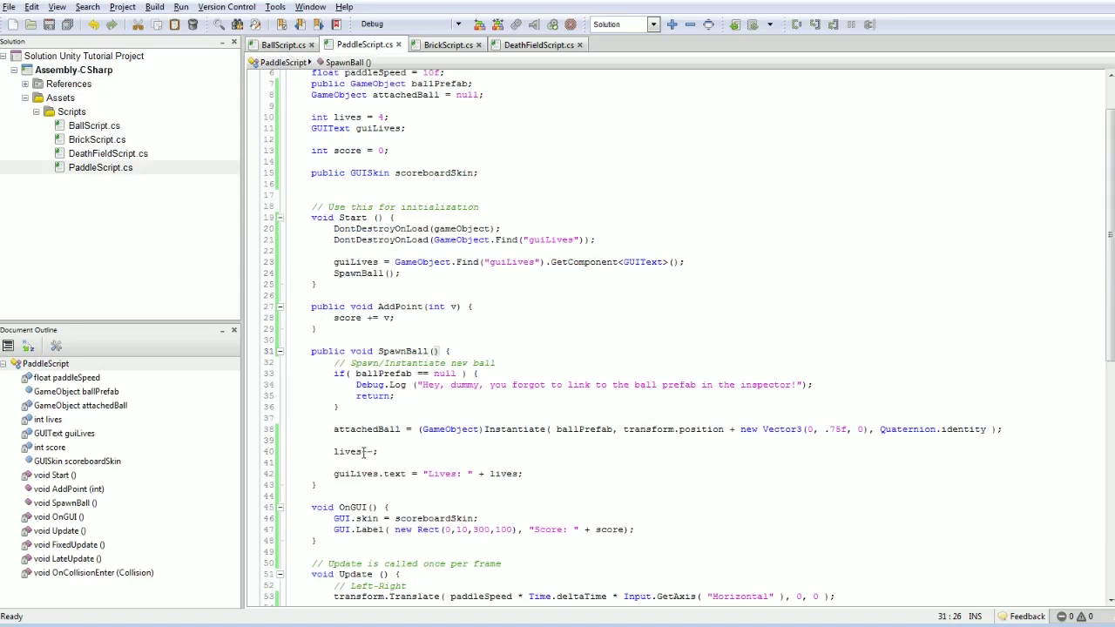
{"action": "triple_click", "coordinate": [372, 451]}
{"action": "scroll", "coordinate": [378, 433], "scroll_direction": "down", "scroll_amount": 3}
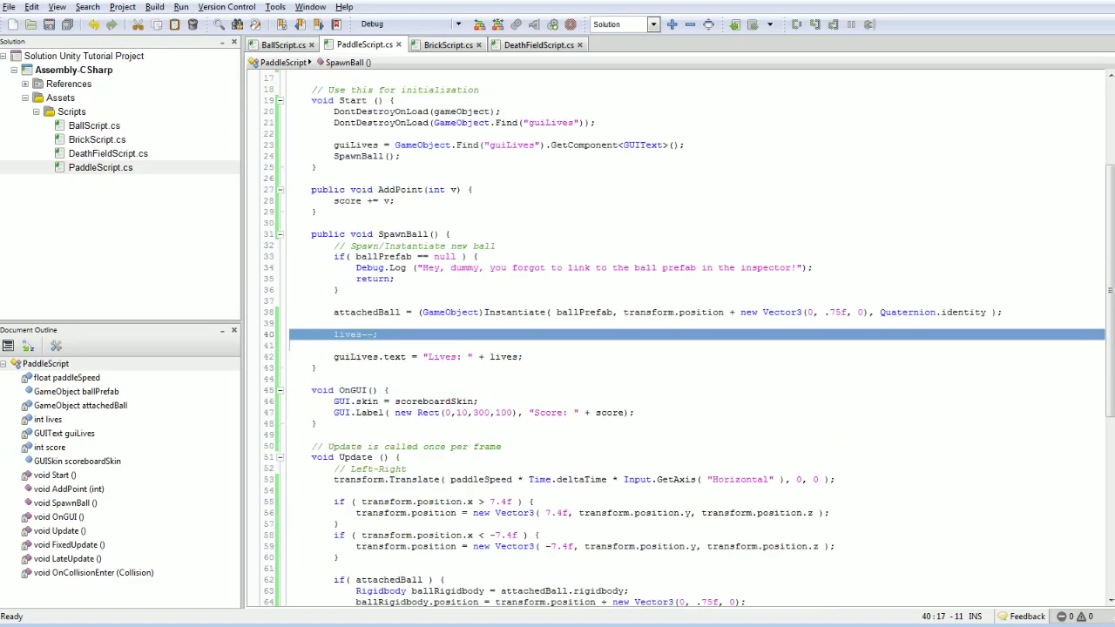
Step: Add an empty public void method above SpawnBall, first named Die, then renamed LoseLife
{"action": "left_click", "coordinate": [405, 227]}
{"action": "key", "text": "Return"}
{"action": "key", "text": "Return"}
{"action": "key", "text": "Up"}
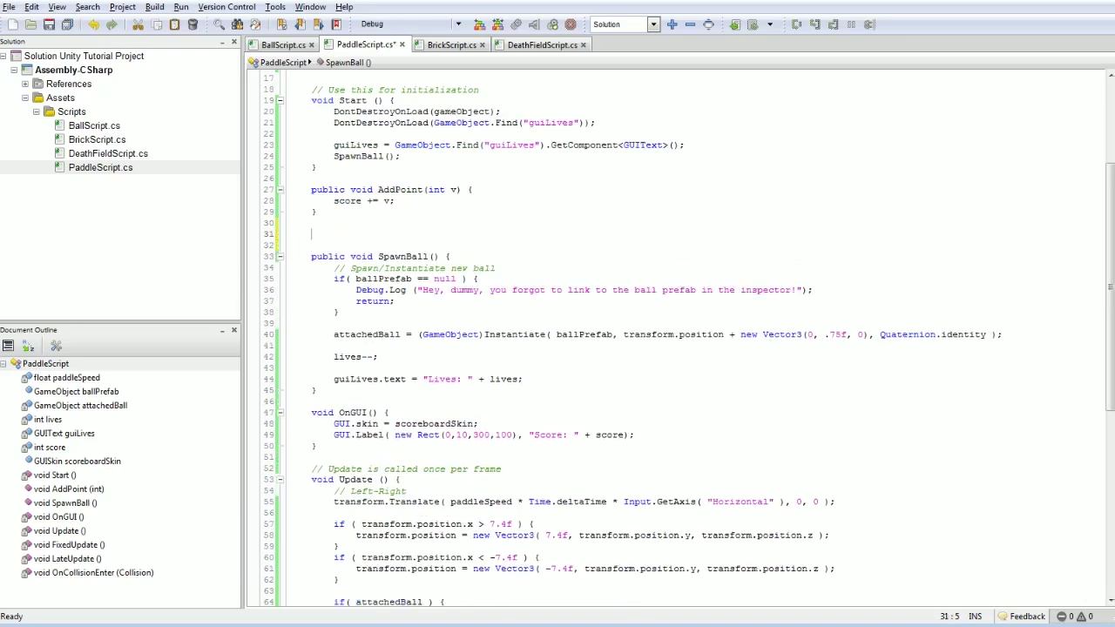
{"action": "type", "text": "public vo"}
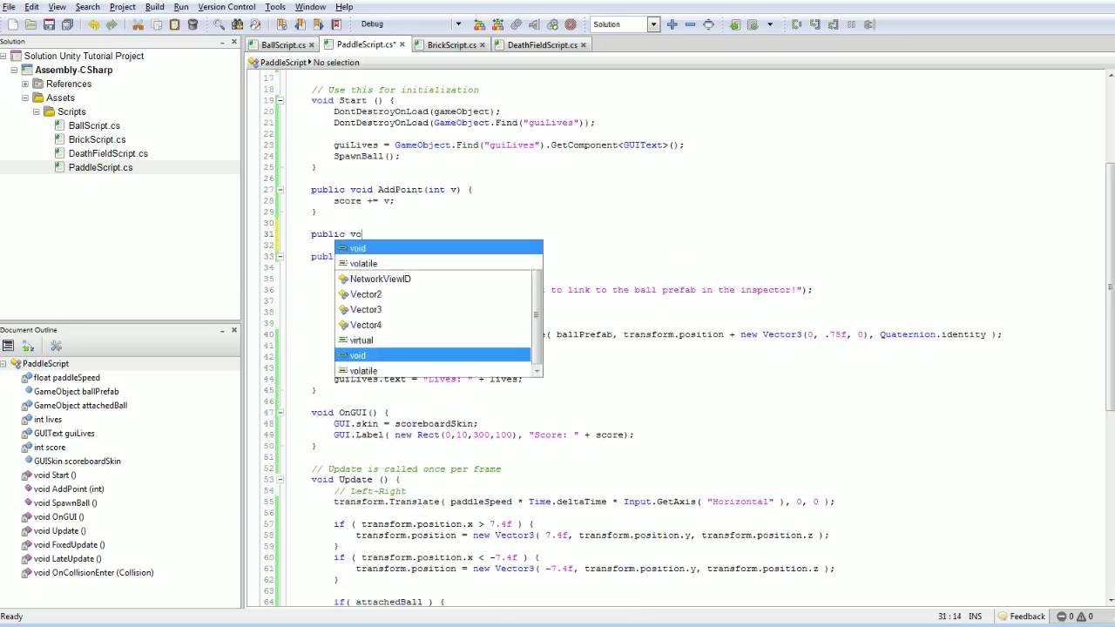
{"action": "type", "text": "id Die() {"}
{"action": "key", "text": "Return"}
{"action": "type", "text": "}"}
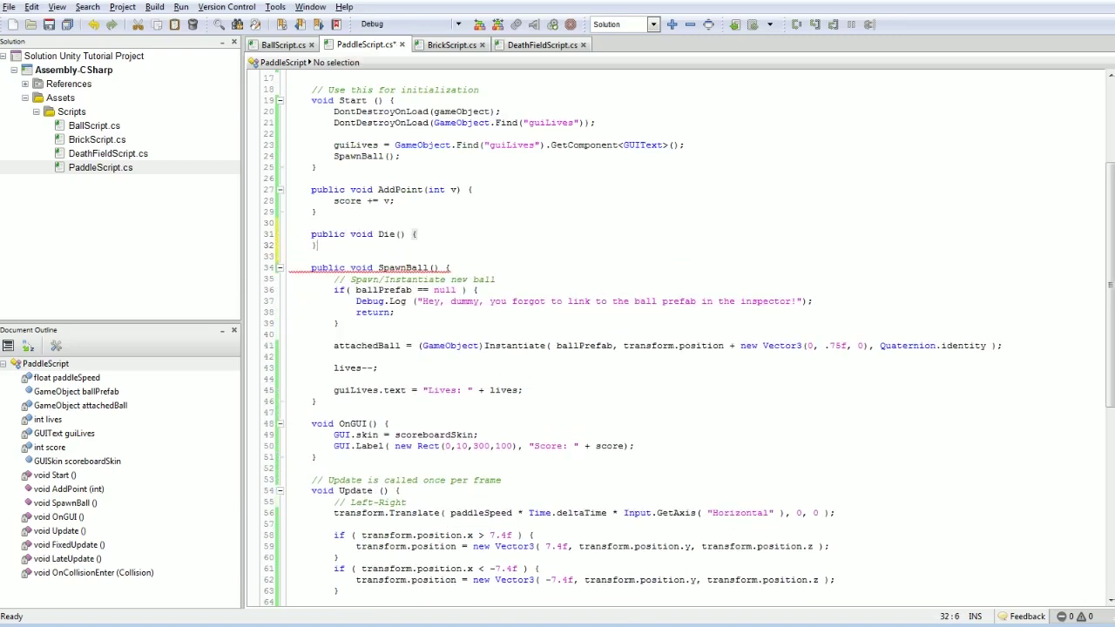
{"action": "double_click", "coordinate": [385, 234]}
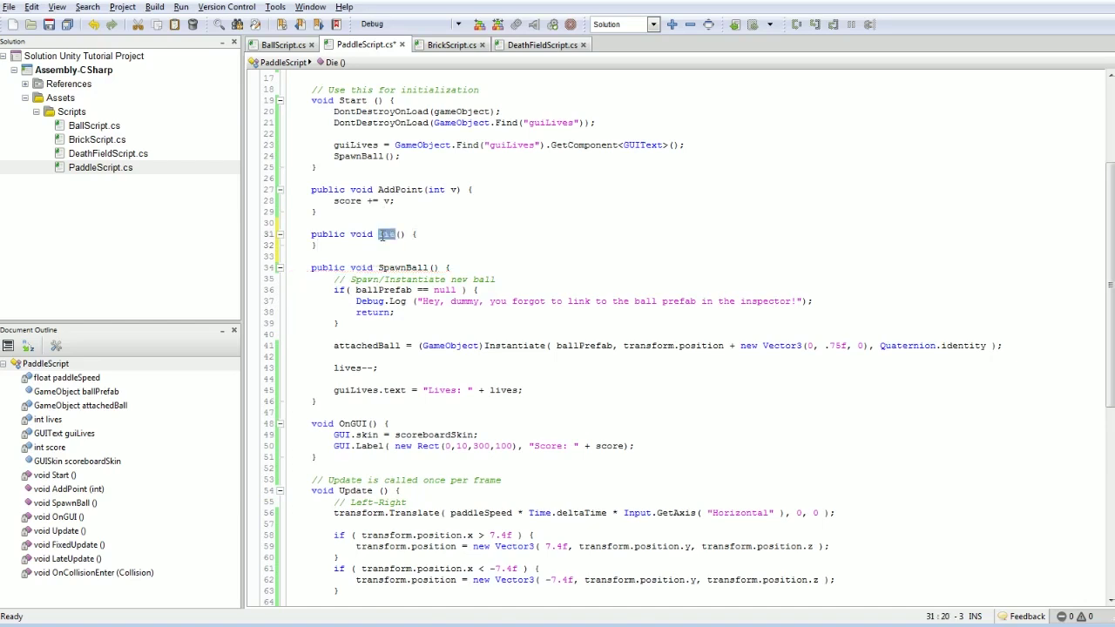
{"action": "type", "text": "LoseLife"}
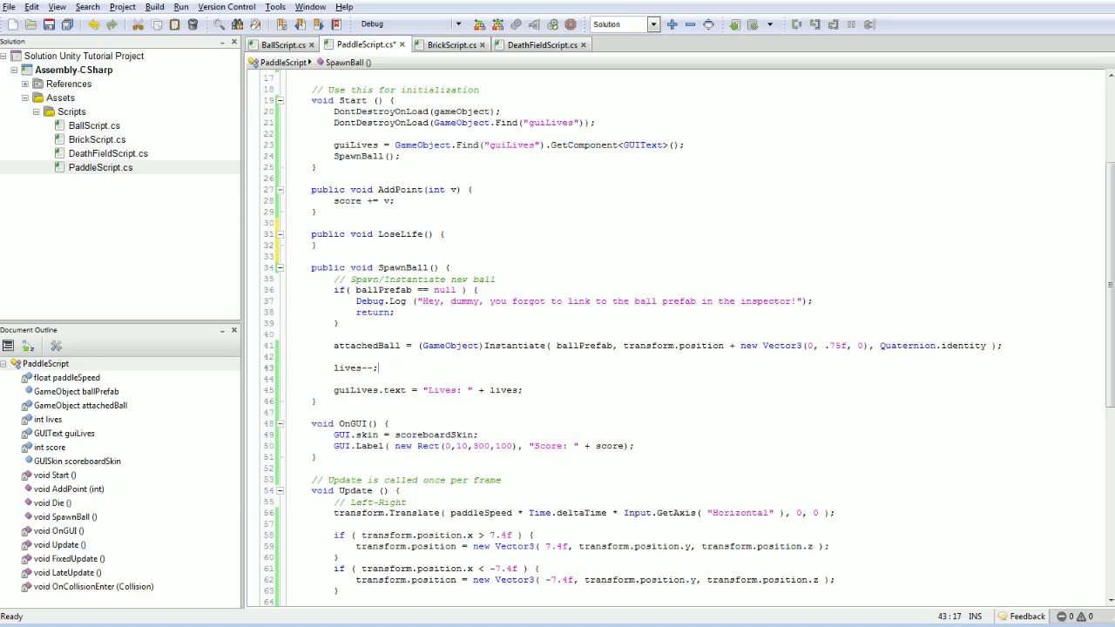
Step: Move the lives-- line from SpawnBall into LoseLife and add a SpawnBall(); call after it
{"action": "triple_click", "coordinate": [380, 368]}
{"action": "key", "text": "ctrl+c"}
{"action": "key", "text": "Delete"}
{"action": "left_click", "coordinate": [453, 244]}
{"action": "key", "text": "ctrl+v"}
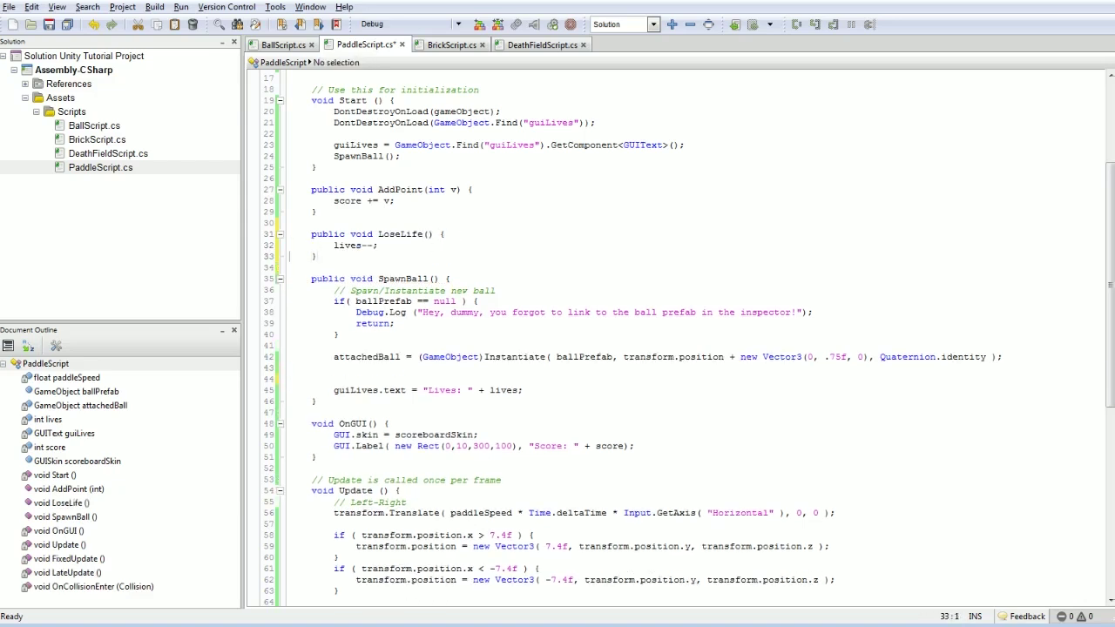
{"action": "key", "text": "Return"}
{"action": "type", "text": "Spa"}
{"action": "key", "text": "Down"}
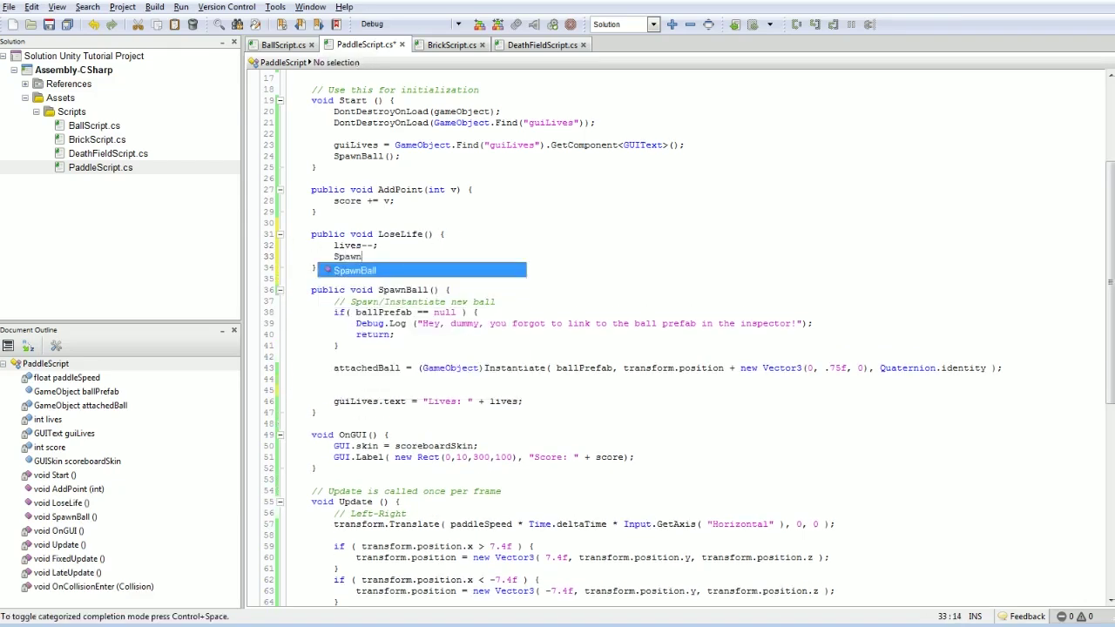
{"action": "key", "text": "Return"}
{"action": "type", "text": "();"}
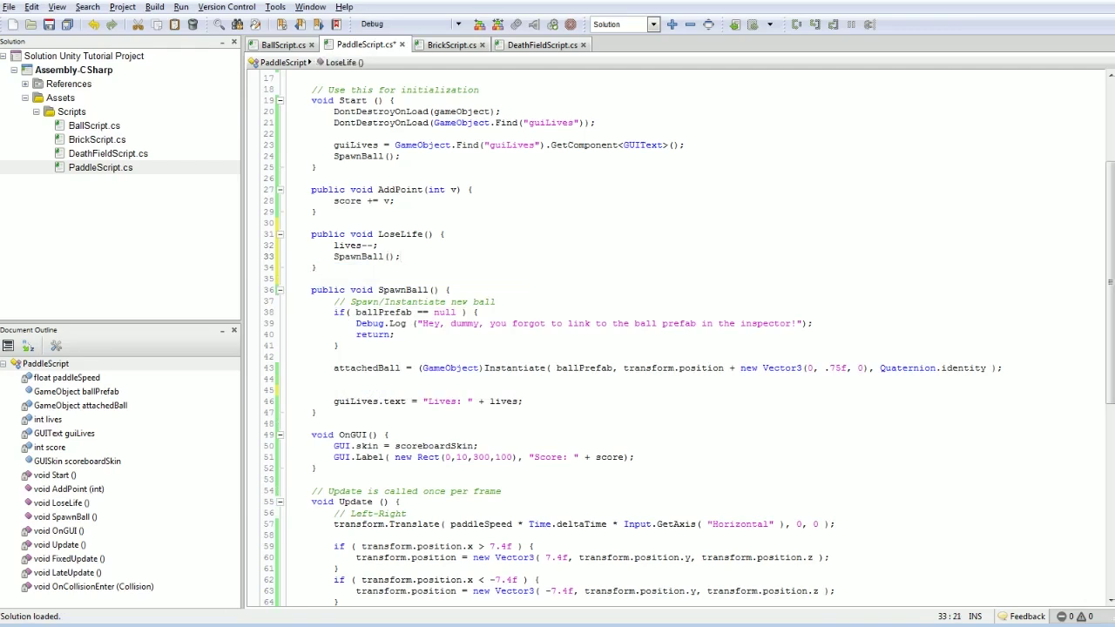
Step: Guard the SpawnBall call with if ( lives > 0 ), indented under the condition
{"action": "key", "text": "Return"}
{"action": "type", "text": "if "}
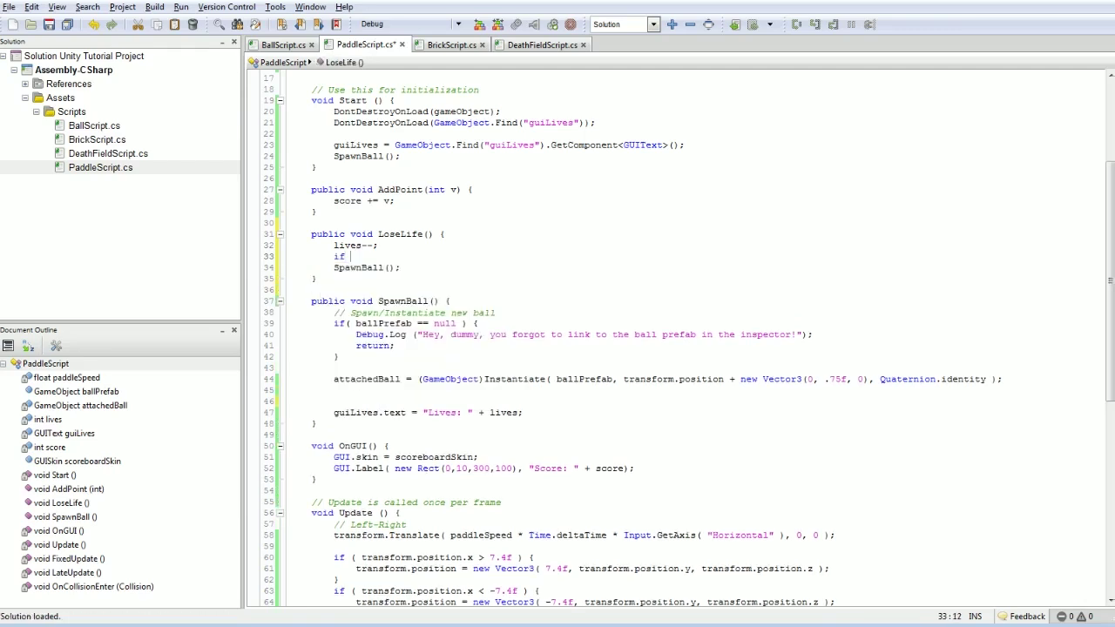
{"action": "type", "text": "( lives > 0 )"}
{"action": "key", "text": "Down"}
{"action": "key", "text": "Home"}
{"action": "key", "text": "Tab"}
{"action": "key", "text": "End"}
Step: Add an empty else { } block after the SpawnBall call and save PaddleScript.cs
{"action": "key", "text": "Return"}
{"action": "type", "text": "el"}
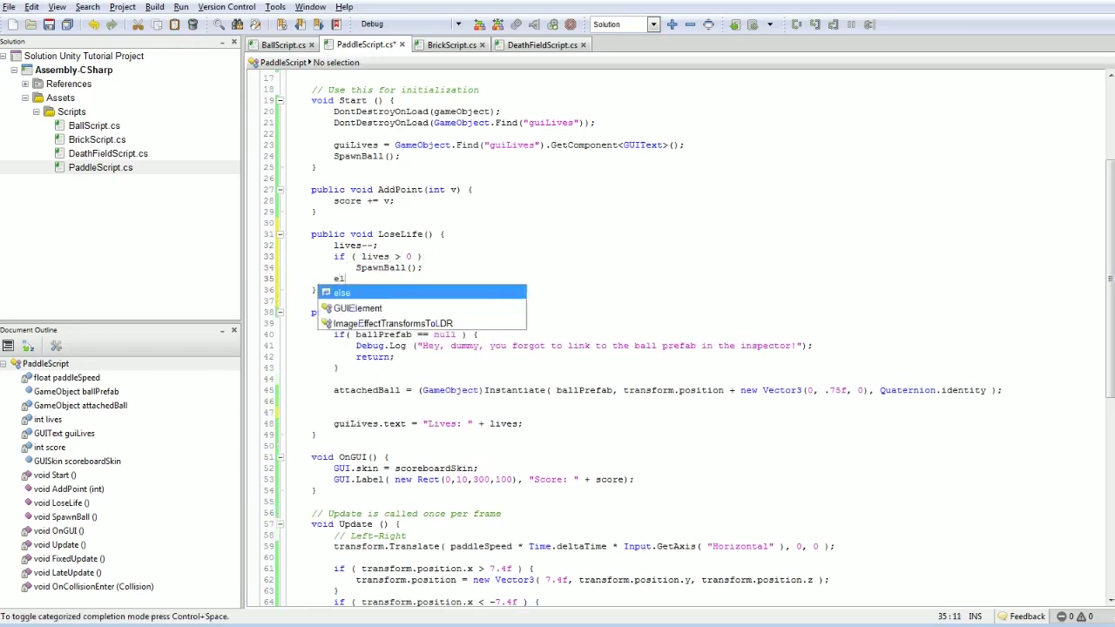
{"action": "key", "text": "Return"}
{"action": "key", "text": "Return"}
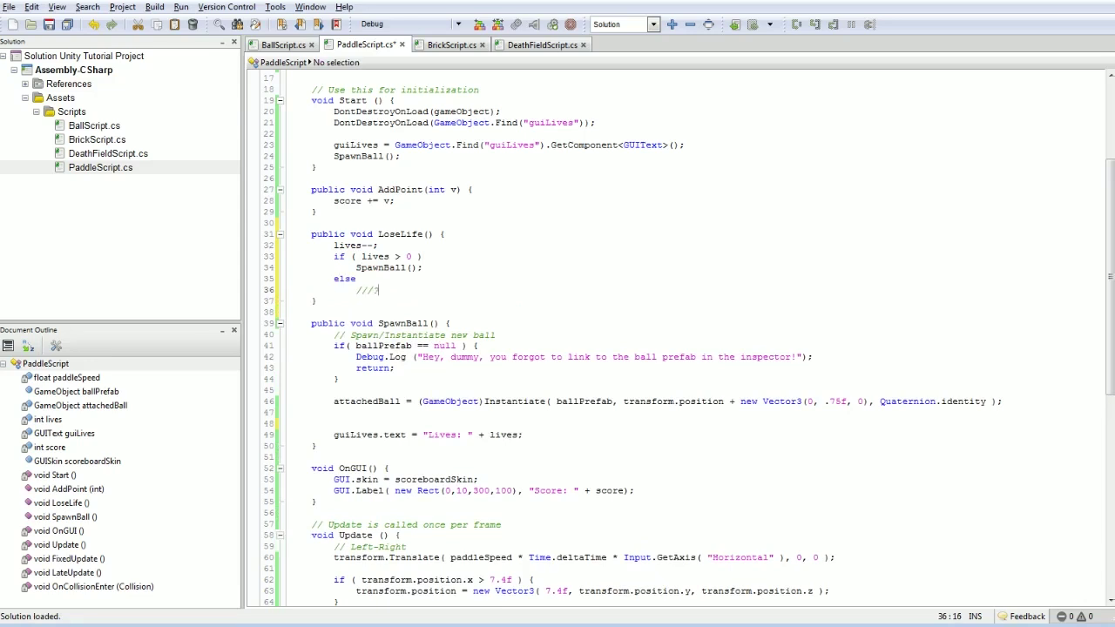
{"action": "type", "text": "{"}
{"action": "key", "text": "Down"}
{"action": "key", "text": "End"}
{"action": "key", "text": "Return"}
{"action": "type", "text": "}"}
{"action": "key", "text": "ctrl+s"}
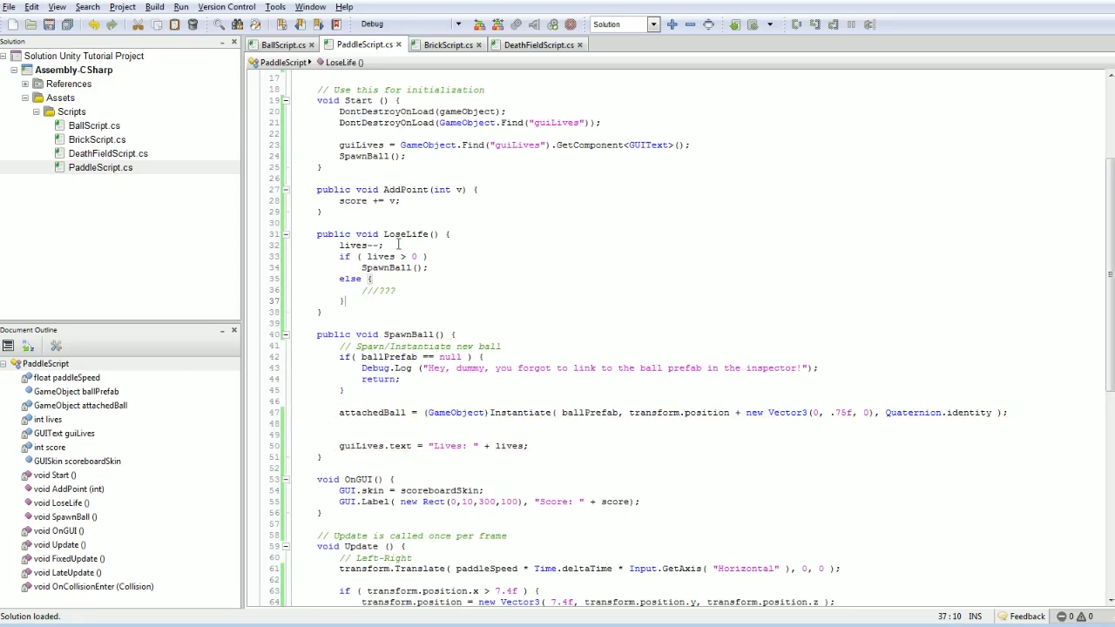
Step: In BallScript's Die, replace the SpawnBall call with LiveLife, comparing against PaddleScript's LoseLife
{"action": "double_click", "coordinate": [284, 47]}
{"action": "double_click", "coordinate": [50, 25]}
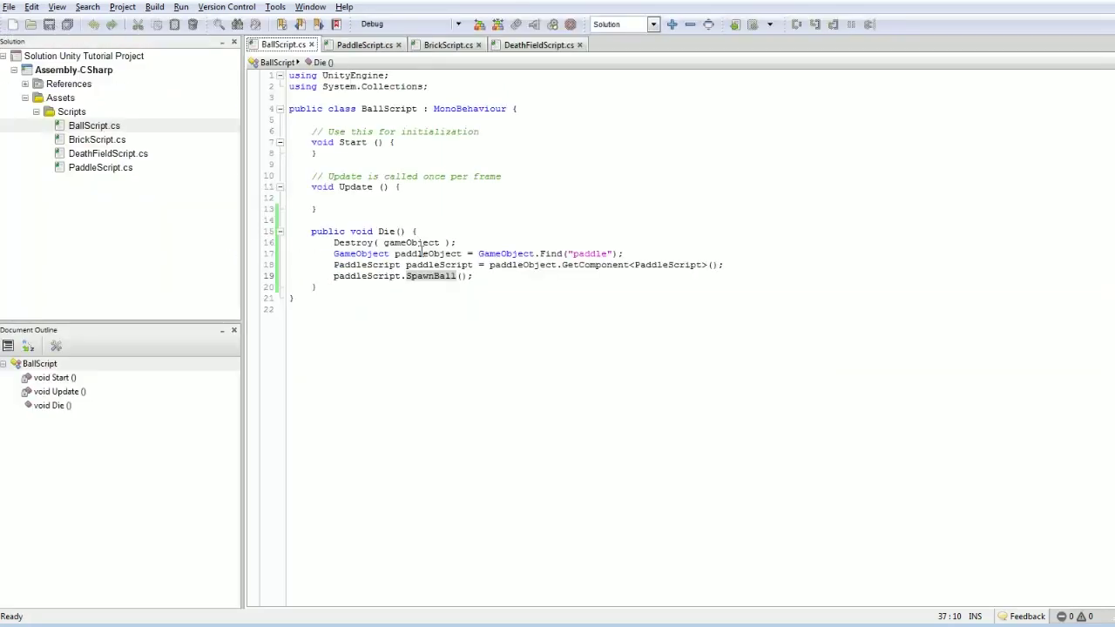
{"action": "triple_click", "coordinate": [434, 277]}
{"action": "double_click", "coordinate": [429, 277]}
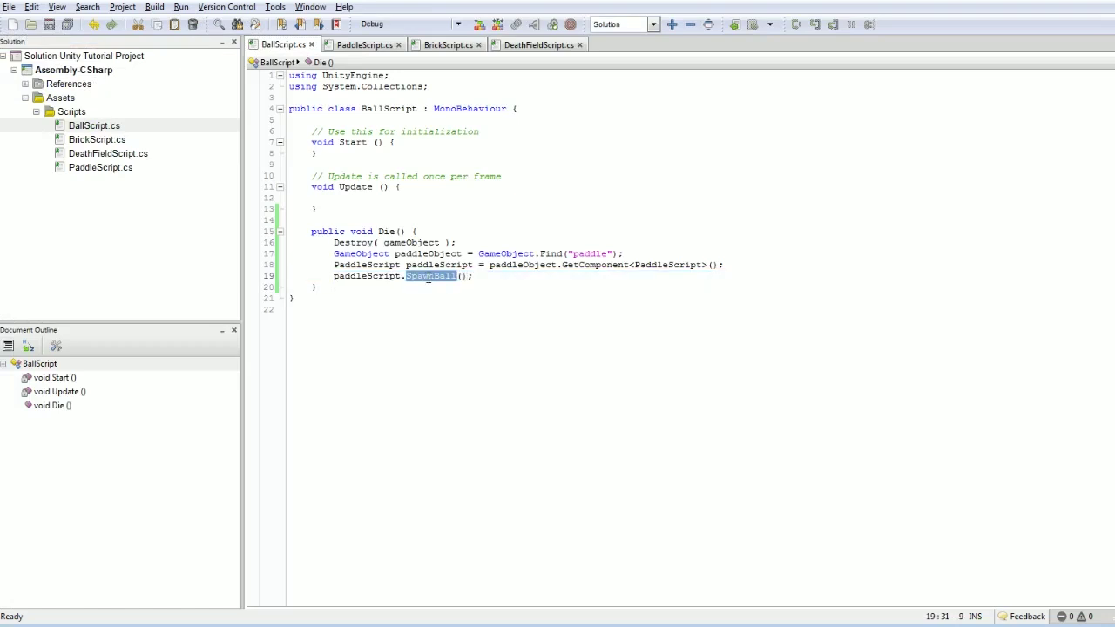
{"action": "type", "text": "LiveLife"}
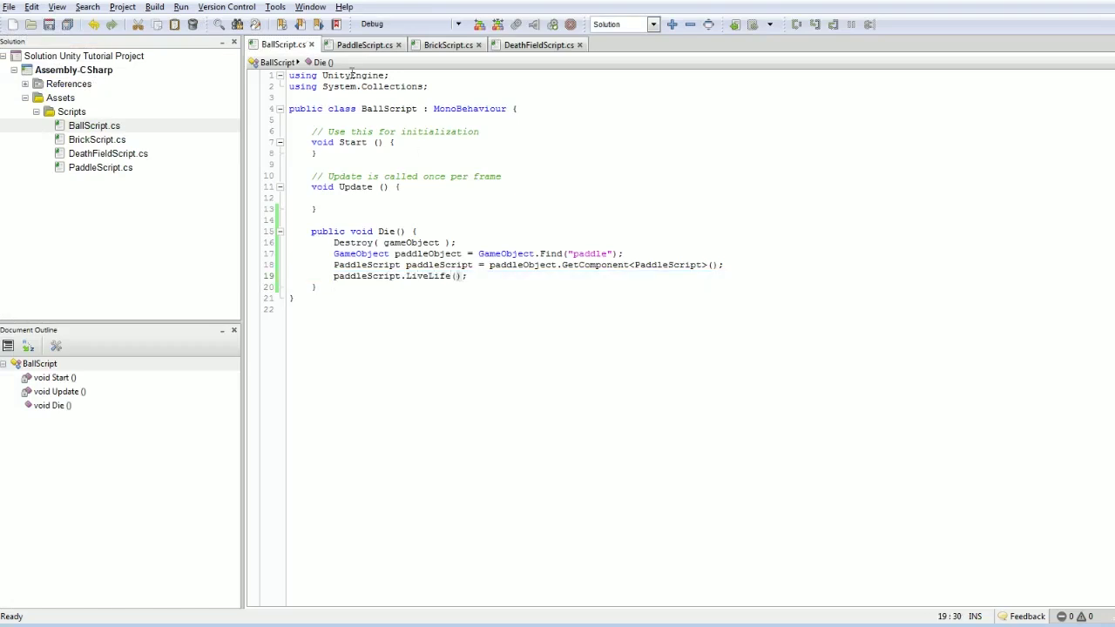
{"action": "left_click", "coordinate": [355, 44]}
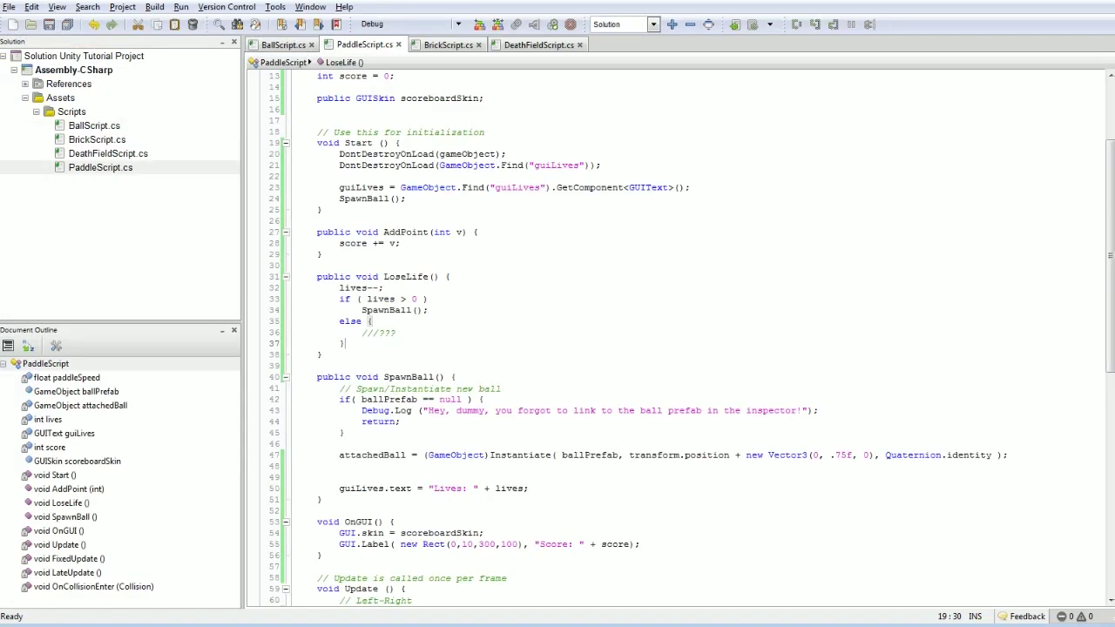
{"action": "double_click", "coordinate": [394, 311]}
{"action": "left_click", "coordinate": [293, 48]}
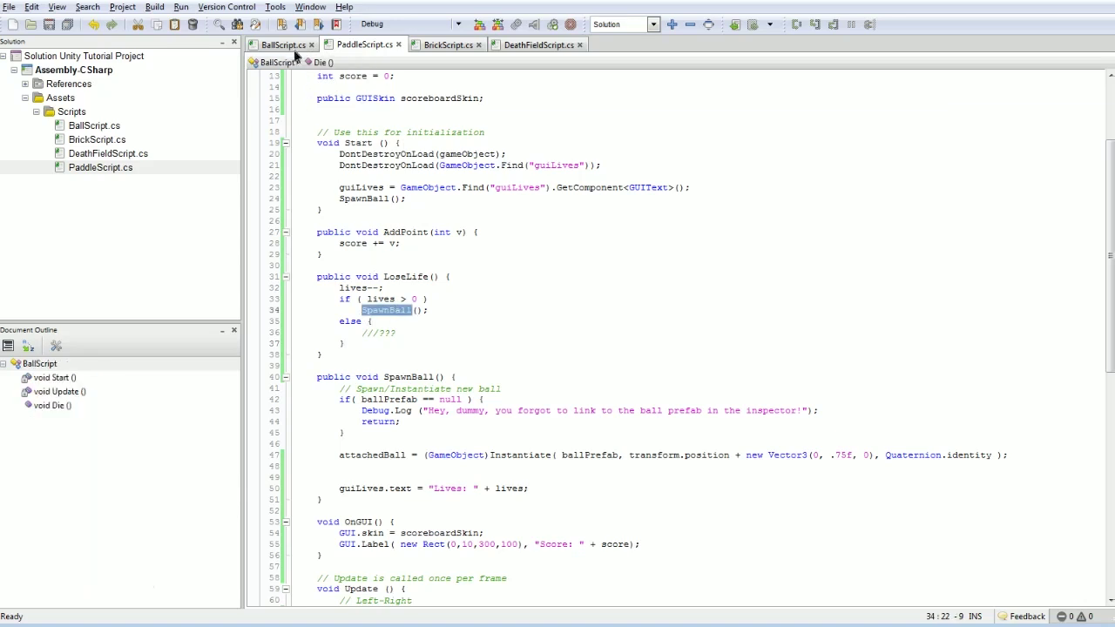
{"action": "left_click", "coordinate": [362, 45]}
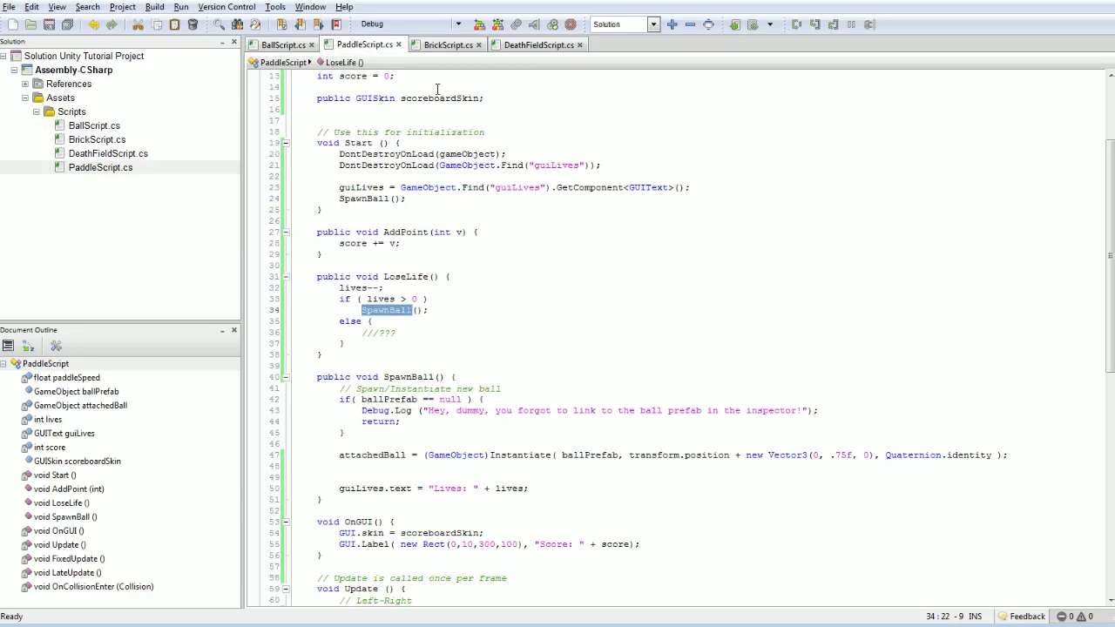
Step: Move the guiLives 'Lives: ' label line from SpawnBall to just under lives-- in LoseLife, and save
{"action": "triple_click", "coordinate": [370, 487]}
{"action": "key", "text": "ctrl+c"}
{"action": "key", "text": "Delete"}
{"action": "left_click", "coordinate": [390, 299]}
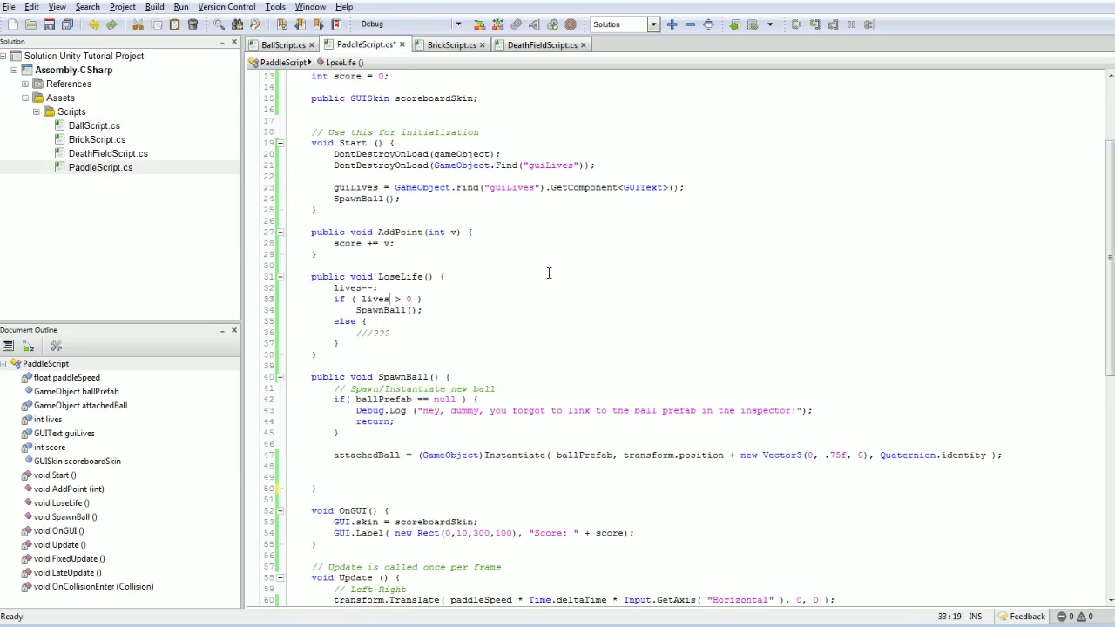
{"action": "key", "text": "ctrl+v"}
{"action": "key", "text": "ctrl+s"}
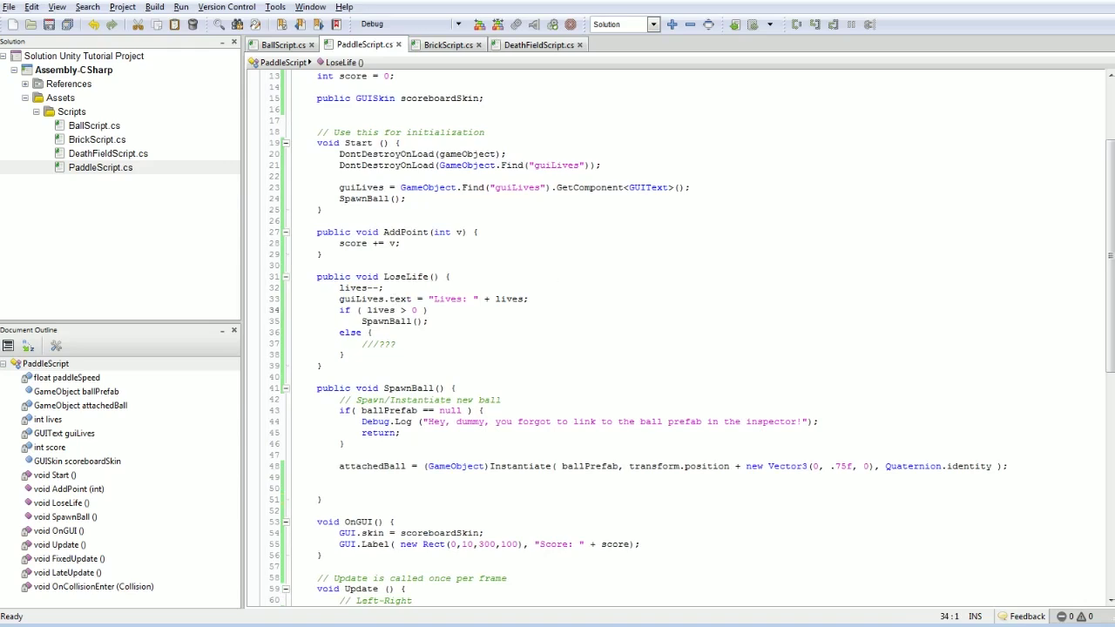
{"action": "left_click", "coordinate": [453, 48]}
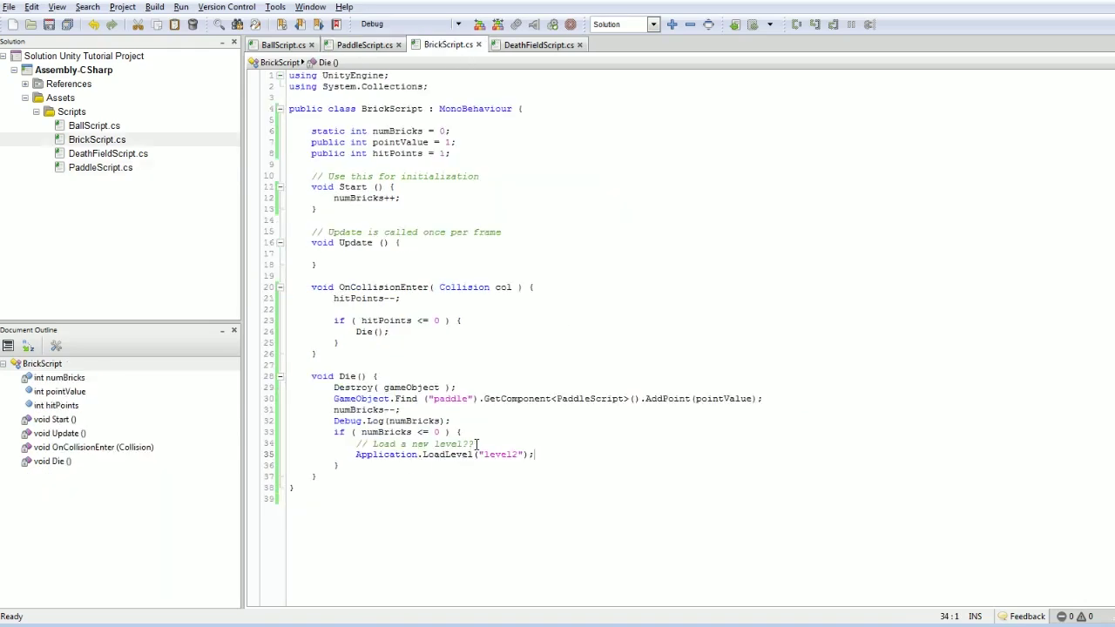
Step: Declare PaddleScript paddleScript = GameObject.Find("paddle").GetComponent<PaddleScript>(); in Die()
{"action": "key", "text": "Return"}
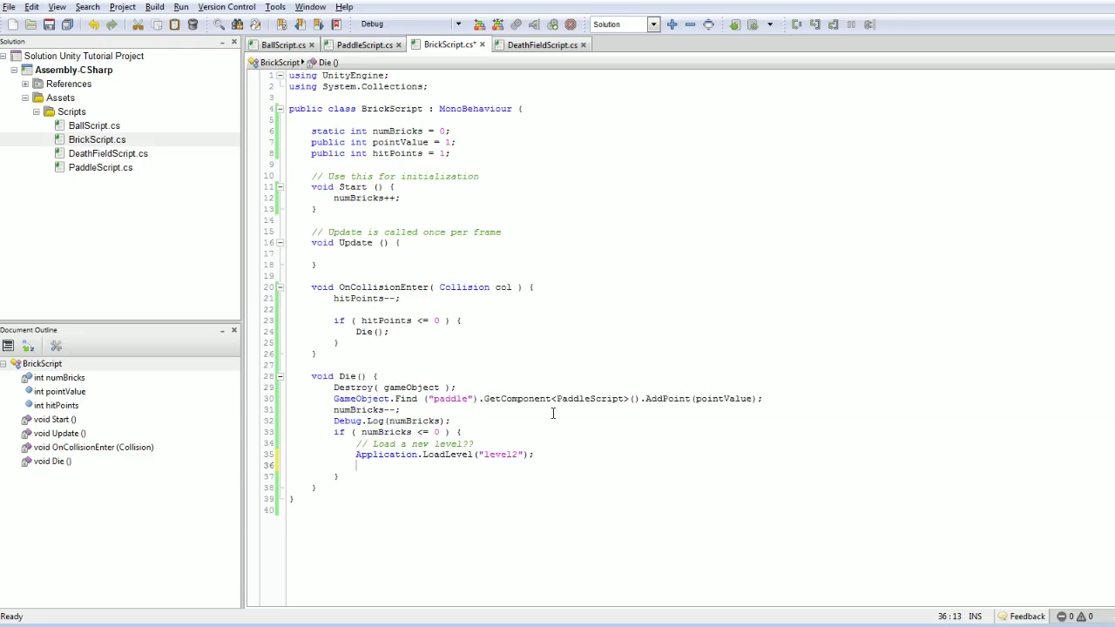
{"action": "left_click_drag", "start_coordinate": [635, 398], "coordinate": [334, 398]}
{"action": "key", "text": "ctrl+x"}
{"action": "key", "text": "End"}
{"action": "key", "text": "Return"}
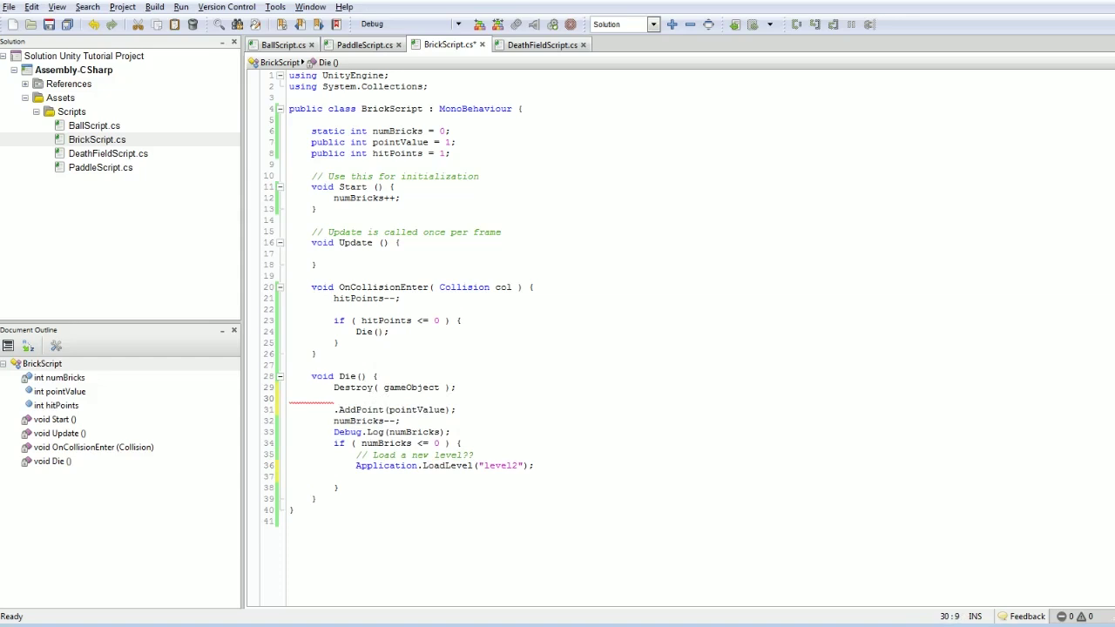
{"action": "type", "text": "PaddleScript"}
{"action": "key", "text": "Return"}
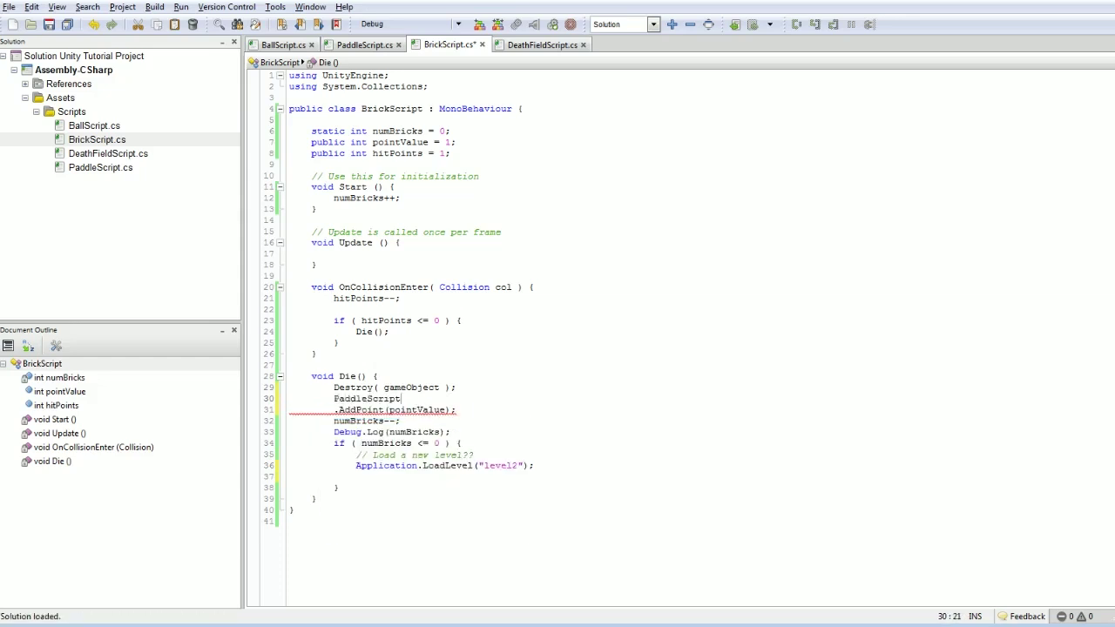
{"action": "type", "text": "paddleScript ="}
{"action": "key", "text": "ctrl+v"}
{"action": "type", "text": ";"}
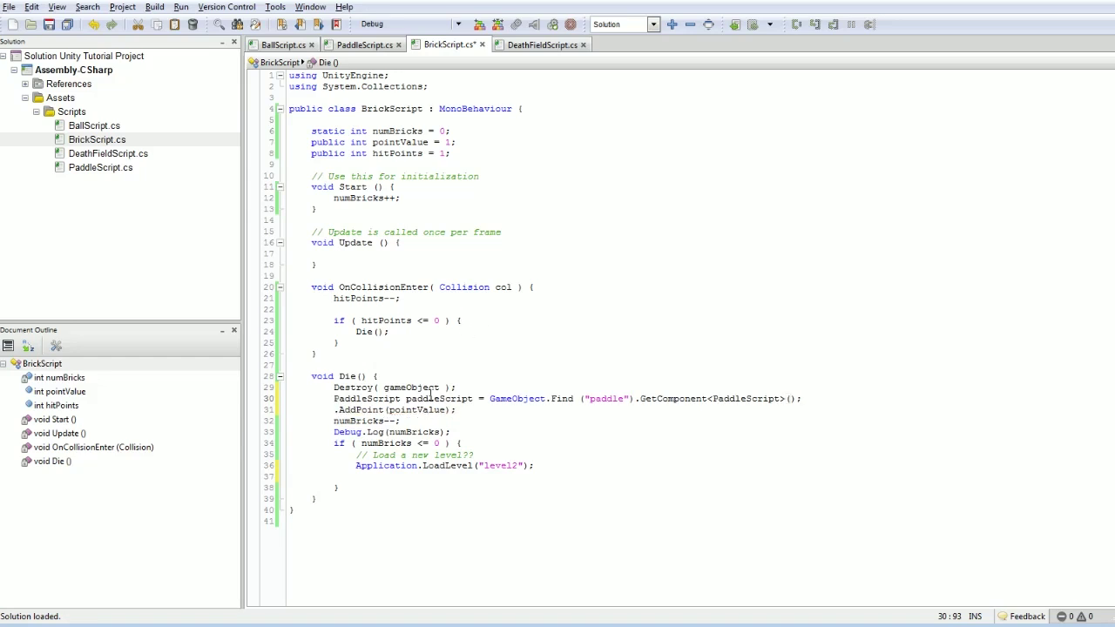
Step: Call paddleScript.AddPoint, add paddleScript.SpawnBall(); after loading level2, and save BrickScript
{"action": "double_click", "coordinate": [430, 398]}
{"action": "key", "text": "ctrl+c"}
{"action": "left_click", "coordinate": [332, 409]}
{"action": "key", "text": "ctrl+v"}
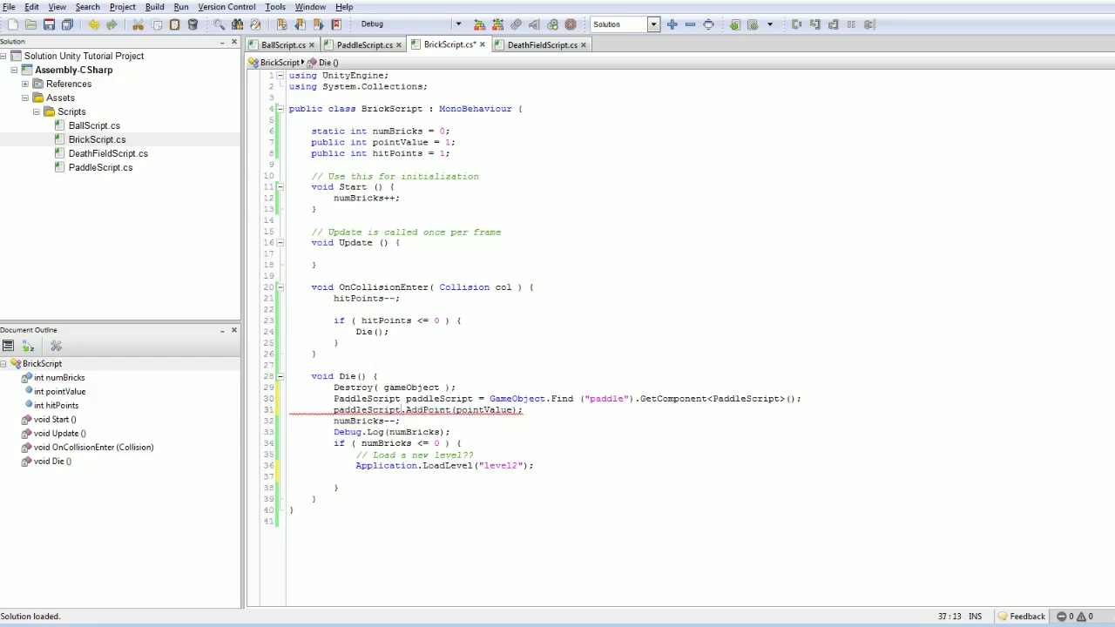
{"action": "key", "text": "ctrl+v"}
{"action": "type", "text": ".SpawnBall"}
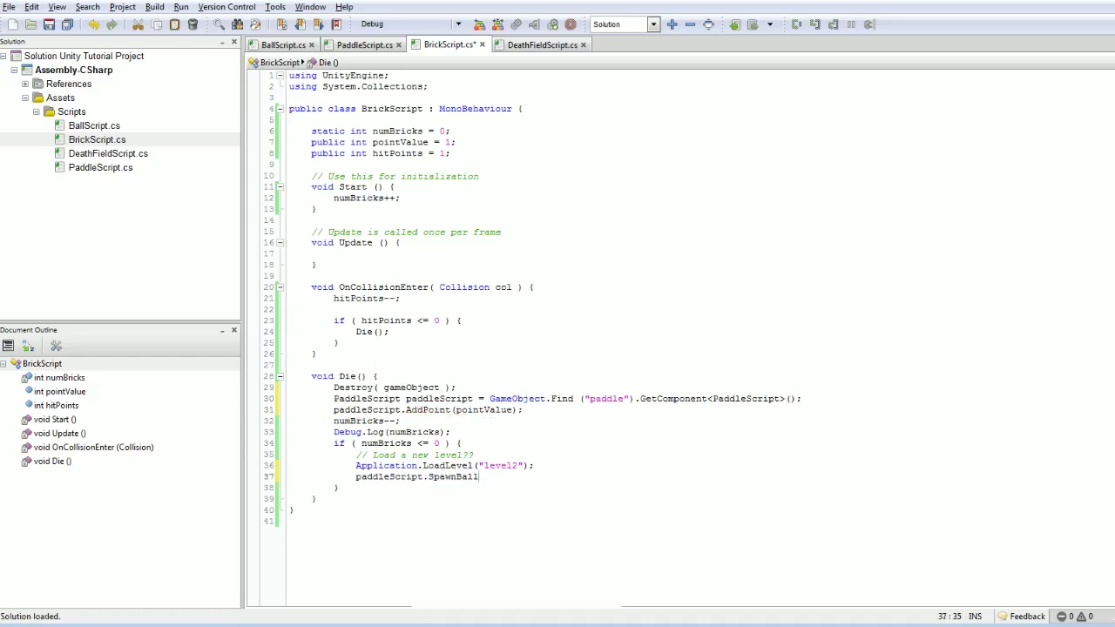
{"action": "type", "text": "();"}
{"action": "key", "text": "ctrl+s"}
{"action": "key", "text": "alt+Tab"}
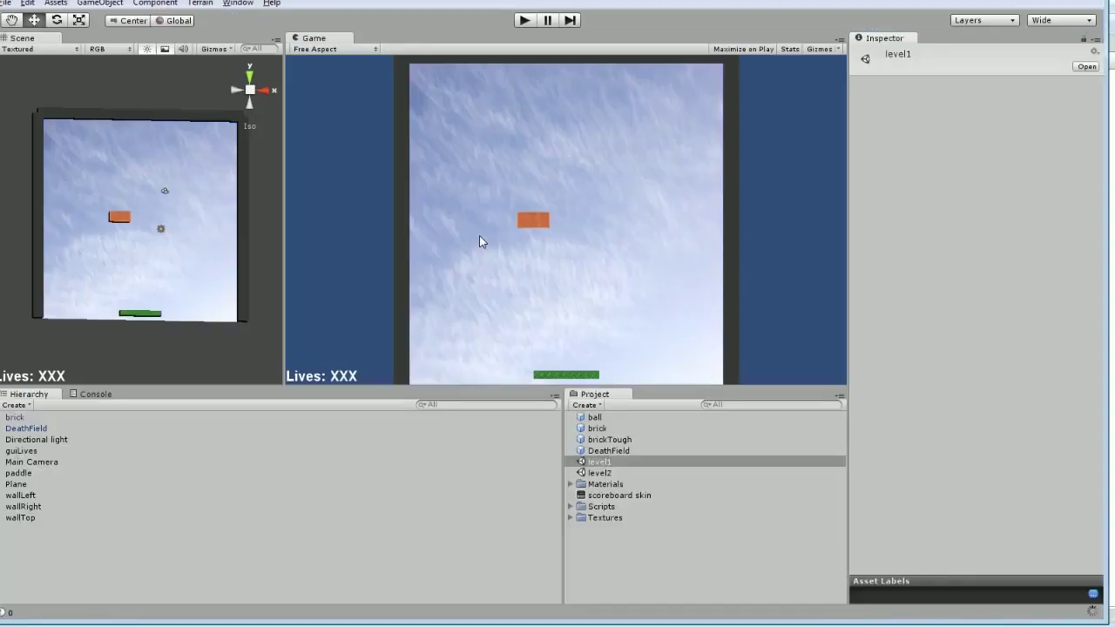
Step: Fix the CS1061 error by renaming LiveLife to LoseLife in BallScript, save, and play-test to level2
{"action": "left_click", "coordinate": [94, 395]}
{"action": "left_click", "coordinate": [318, 446]}
{"action": "double_click", "coordinate": [319, 445]}
{"action": "key", "text": "alt+Tab"}
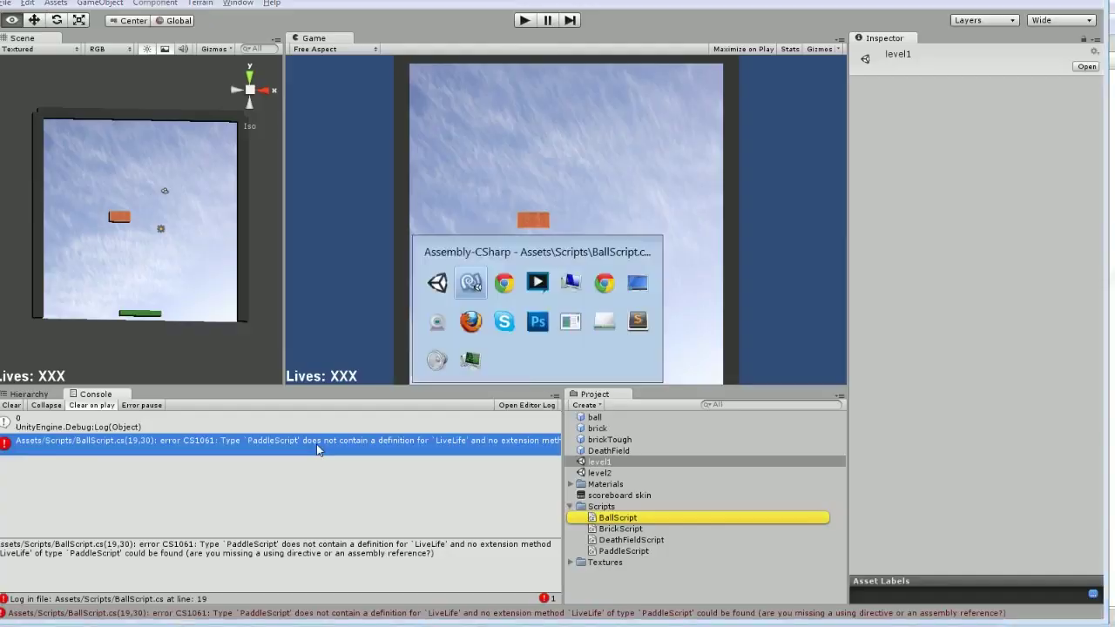
{"action": "type", "text": "ose"}
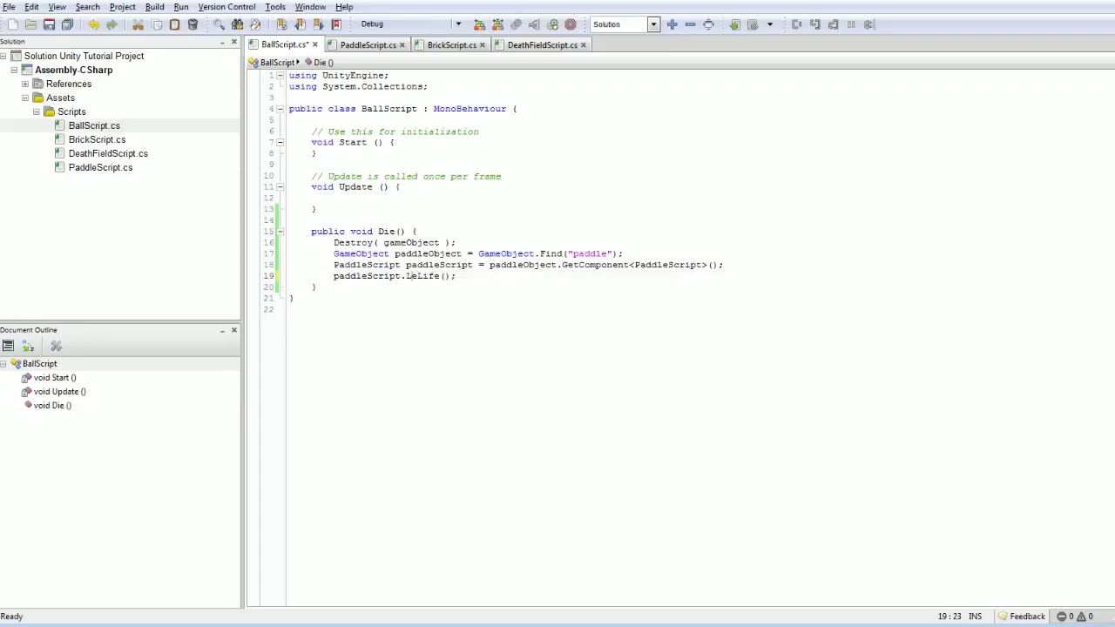
{"action": "key", "text": "Delete"}
{"action": "key", "text": "Delete"}
{"action": "key", "text": "Delete"}
{"action": "key", "text": "ctrl+s"}
{"action": "key", "text": "alt+Tab"}
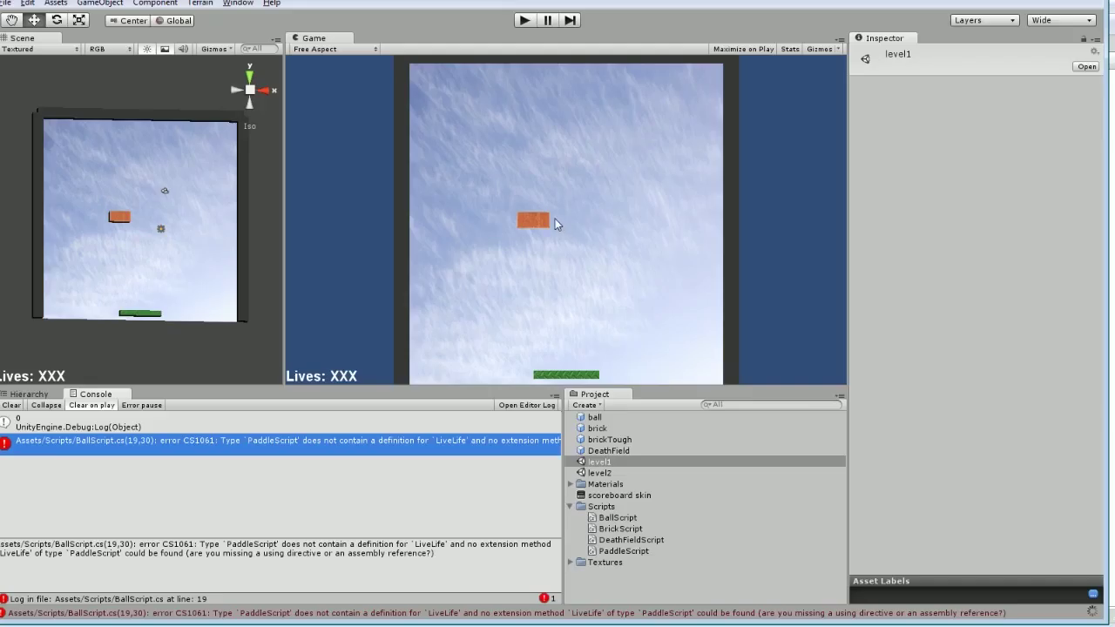
{"action": "left_click", "coordinate": [523, 20]}
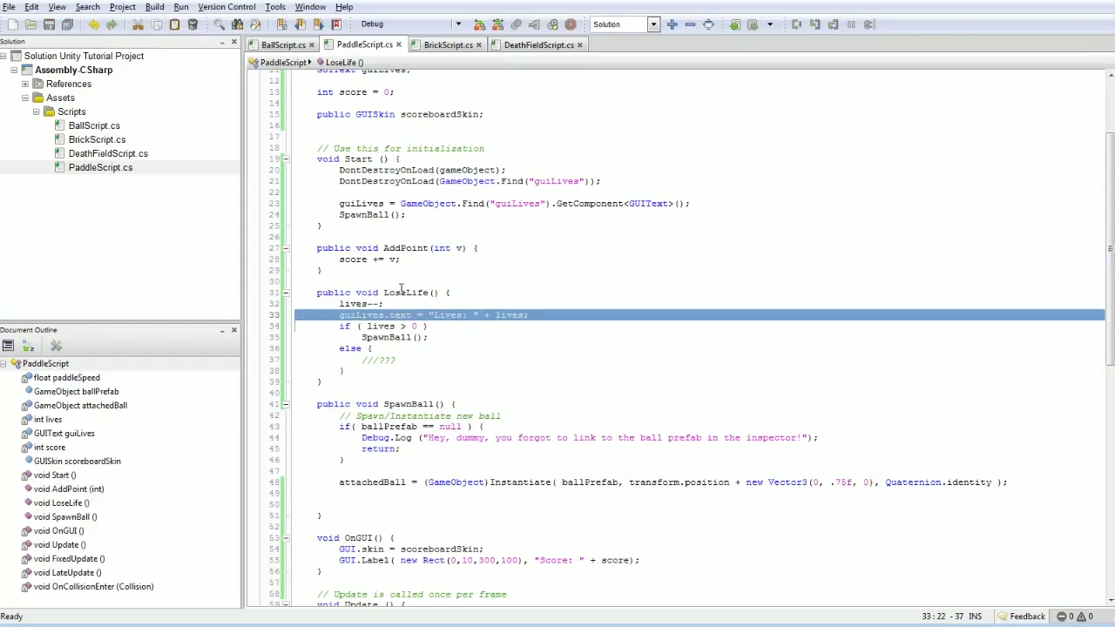
Step: Paste the guiLives 'Lives: ' label line into Start() after the GetComponent lookup and save
{"action": "left_click", "coordinate": [425, 210]}
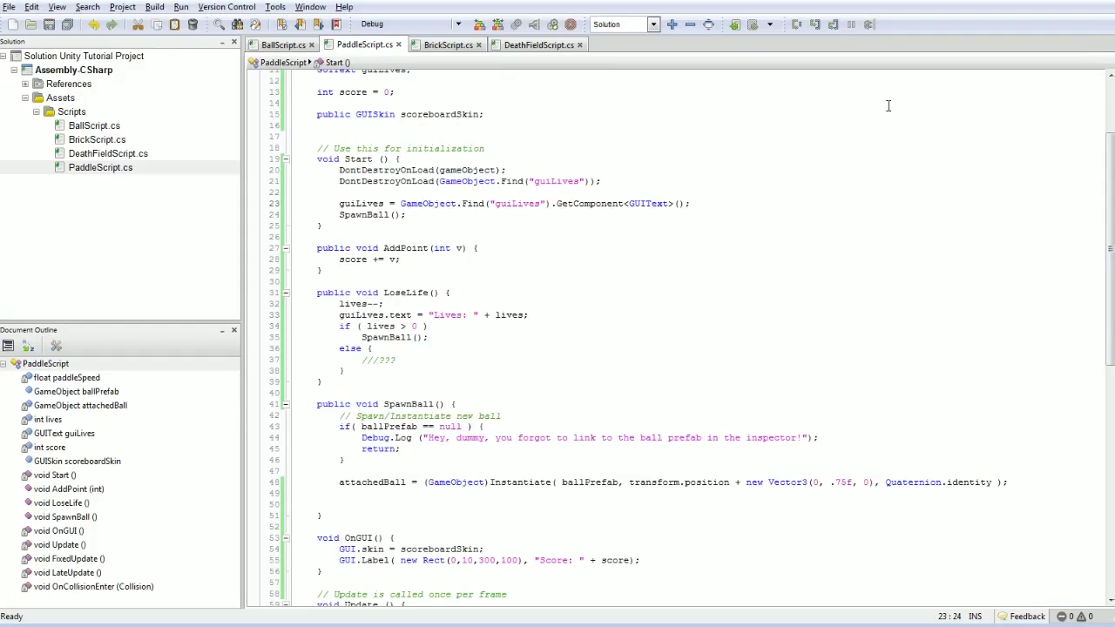
{"action": "key", "text": "Home"}
{"action": "key", "text": "ctrl+v"}
{"action": "key", "text": "ctrl+s"}
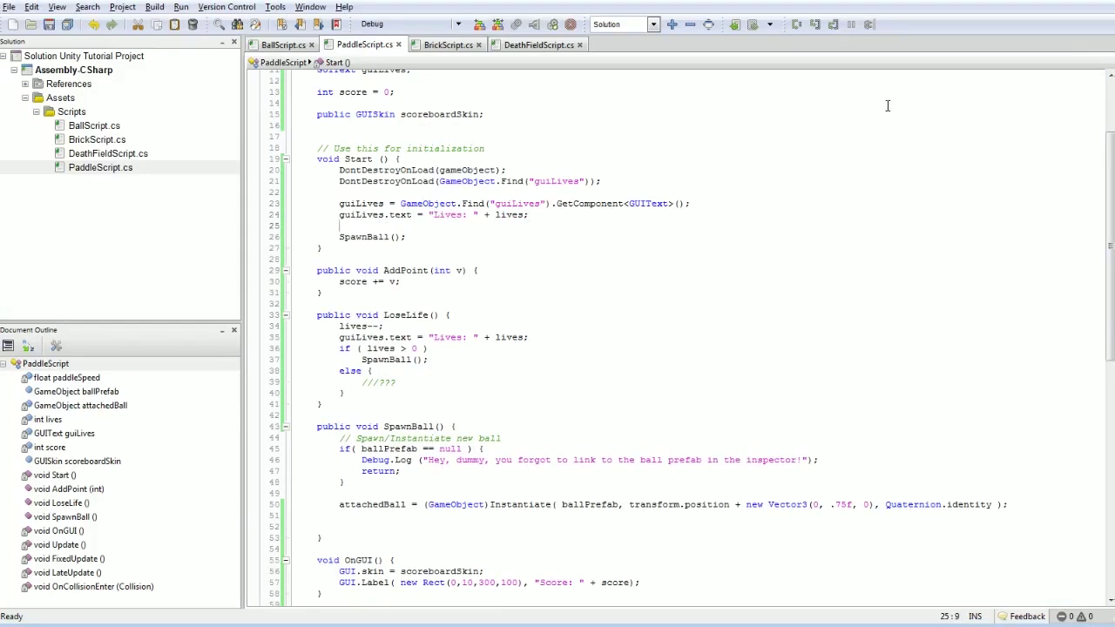
{"action": "key", "text": "alt+Tab"}
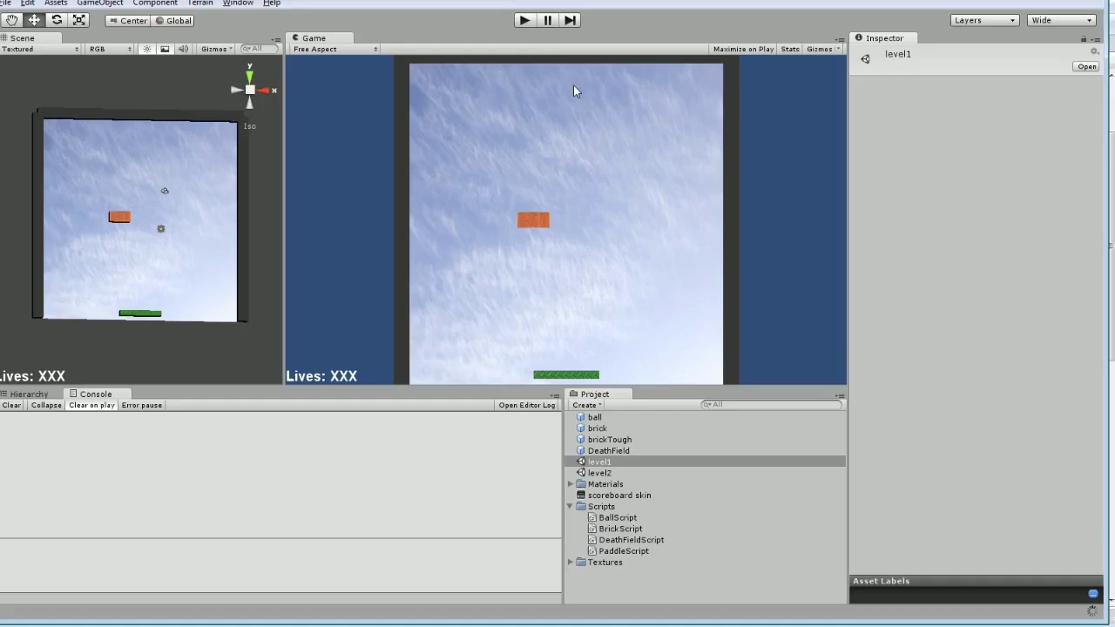
Step: Play-test the game, moving the paddle, and see Lives: 4 shown from the start
{"action": "left_click", "coordinate": [524, 20]}
{"action": "key", "text": "ctrl+p"}
{"action": "key", "text": "Left"}
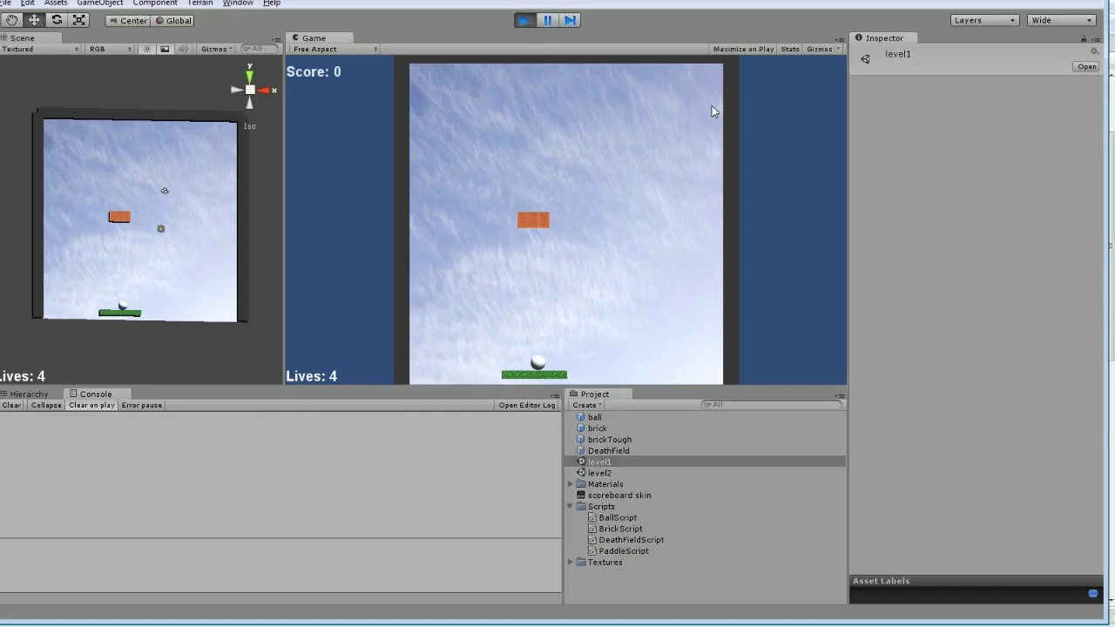
{"action": "key", "text": "Right"}
{"action": "key", "text": "Left"}
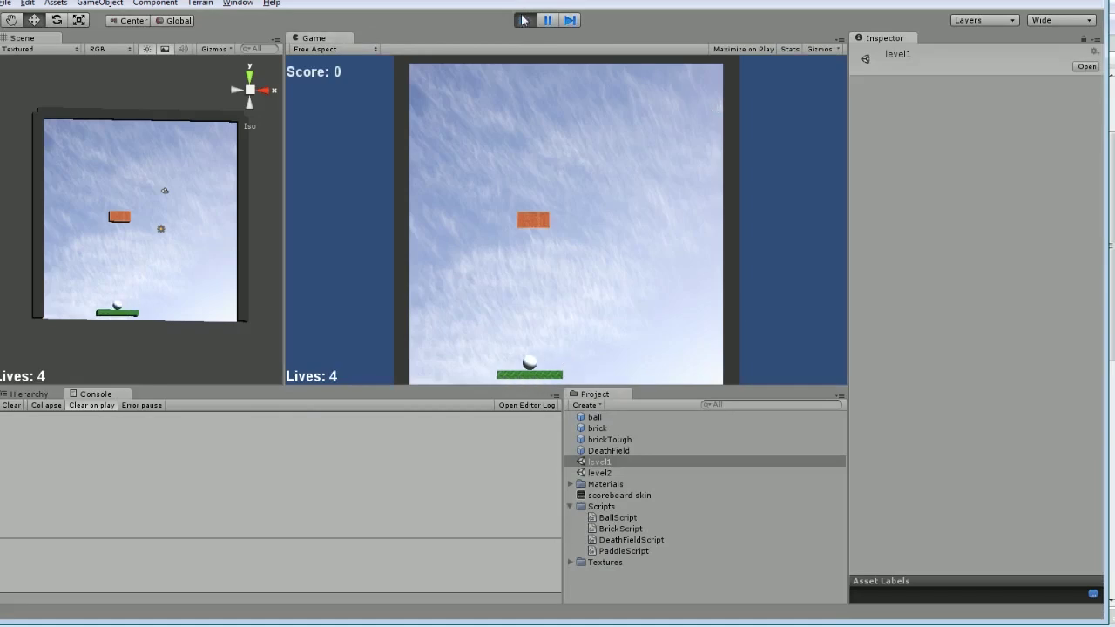
Step: Back in PaddleScript, select the SpawnBall line in Start()
{"action": "key", "text": "alt+Tab"}
{"action": "scroll", "coordinate": [428, 218], "scroll_direction": "up", "scroll_amount": 3}
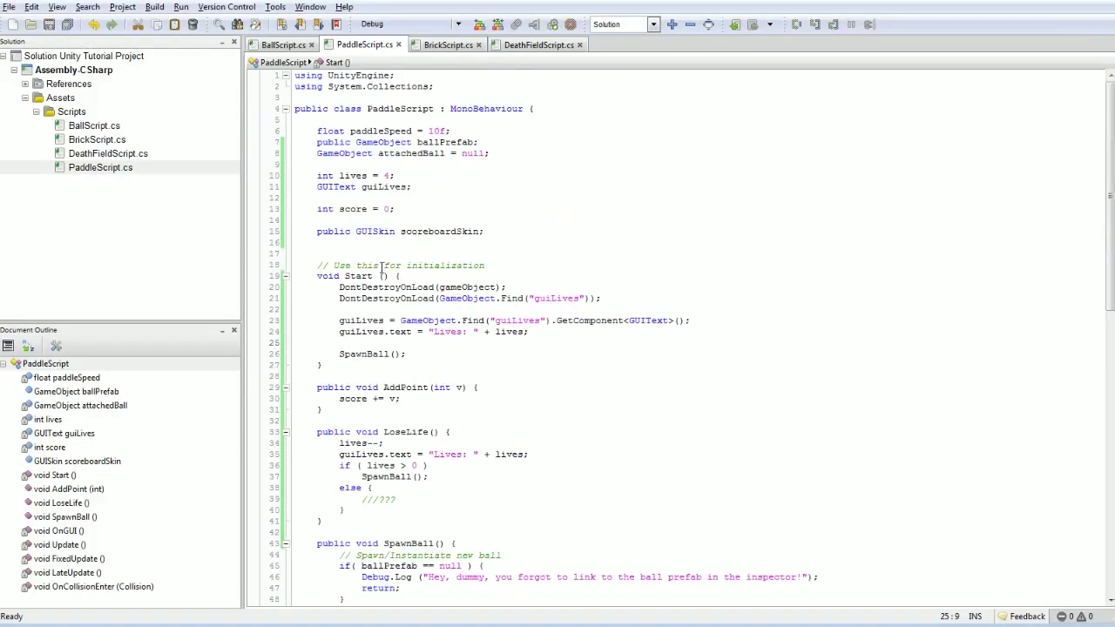
{"action": "double_click", "coordinate": [376, 355]}
{"action": "triple_click", "coordinate": [376, 355]}
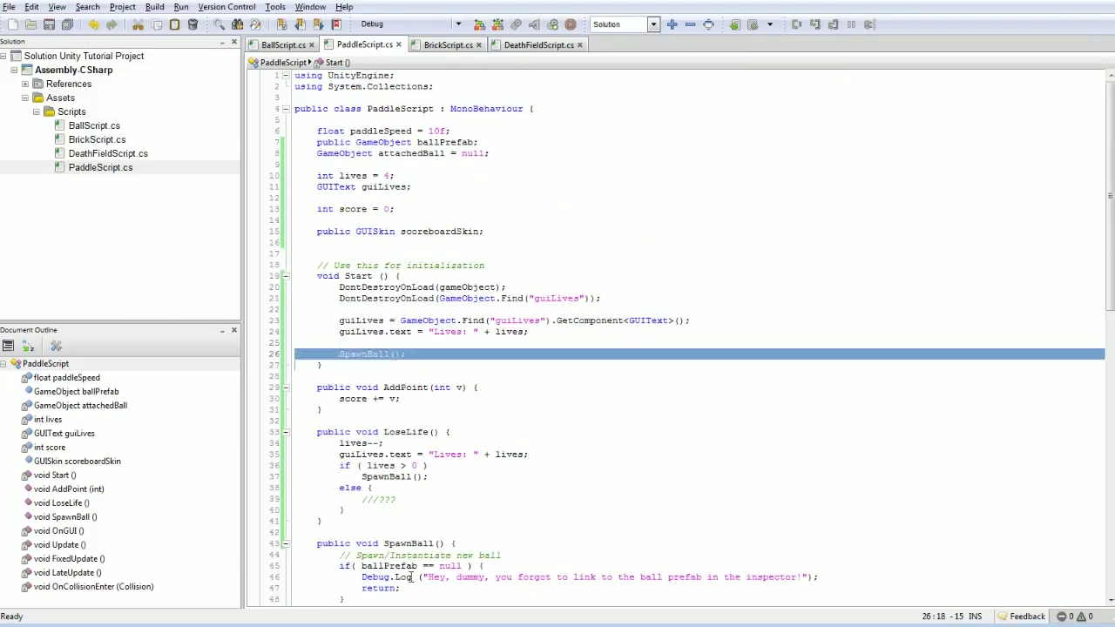
Step: Set the starting lives to 3, save PaddleScript, and play-test level1 showing Lives: 3
{"action": "scroll", "coordinate": [376, 359], "scroll_direction": "down", "scroll_amount": 2}
{"action": "key", "text": "ctrl+slash"}
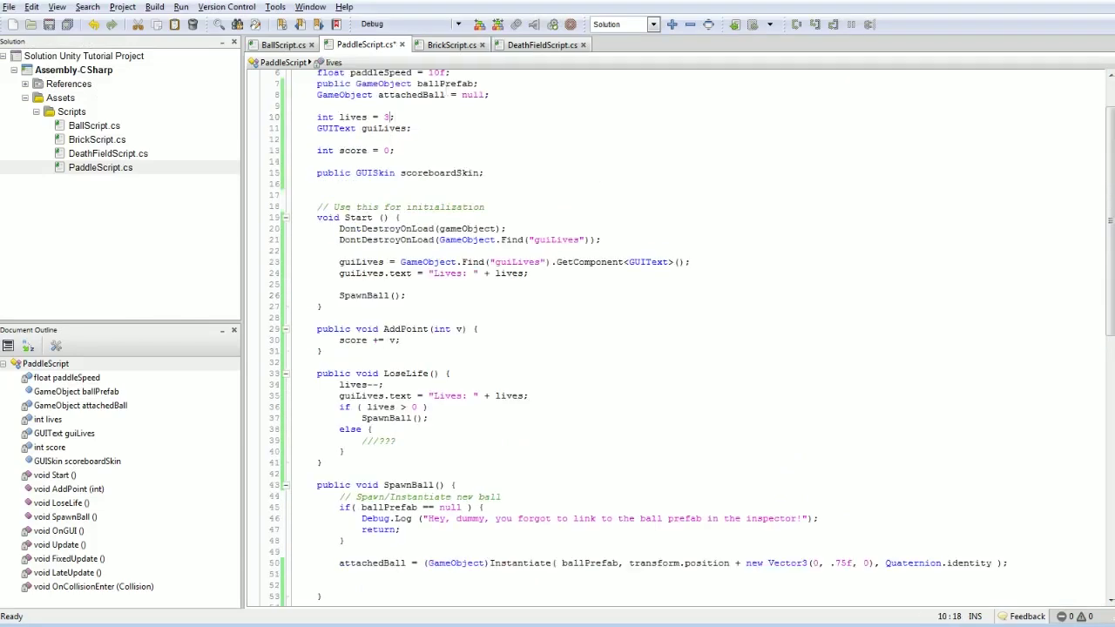
{"action": "key", "text": "ctrl+s"}
{"action": "key", "text": "alt+Tab"}
{"action": "left_click", "coordinate": [522, 20]}
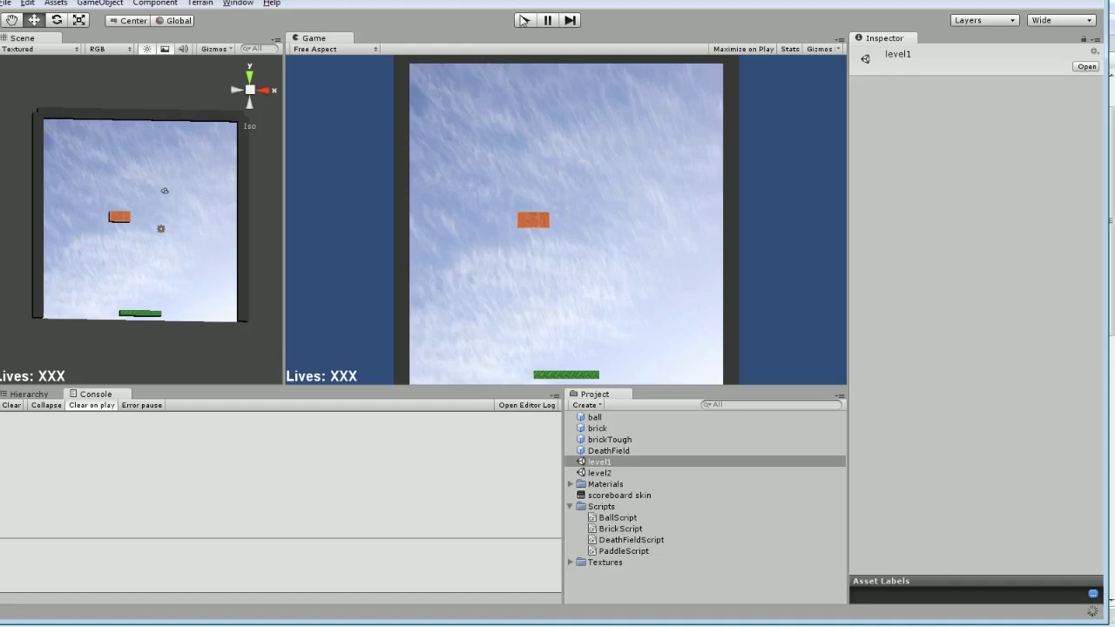
{"action": "key", "text": "Left"}
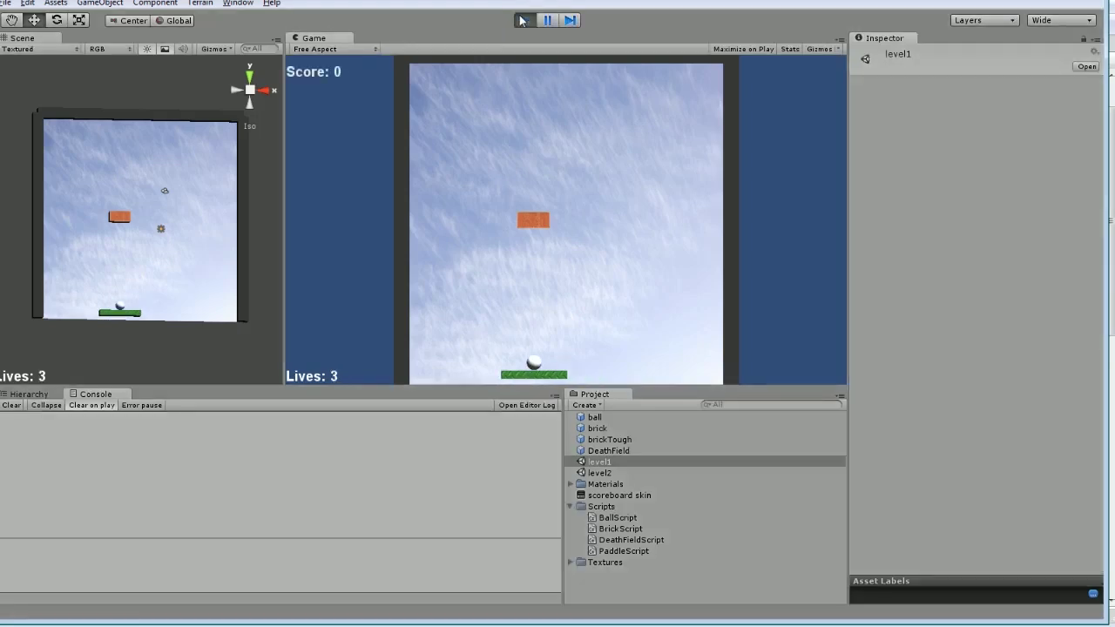
{"action": "key", "text": "space"}
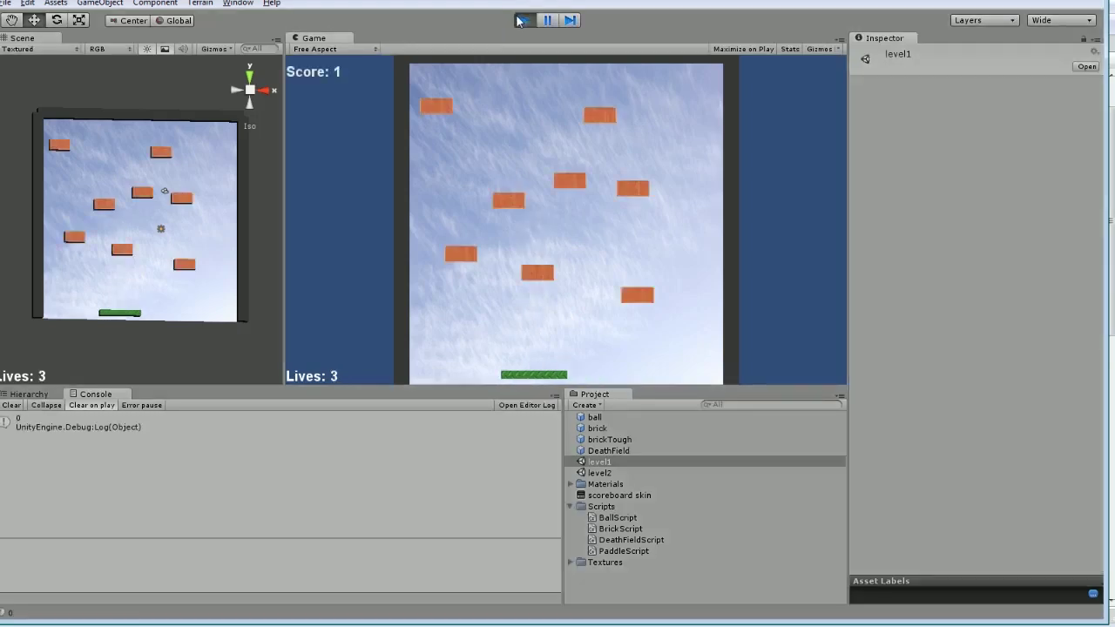
{"action": "key", "text": "Right"}
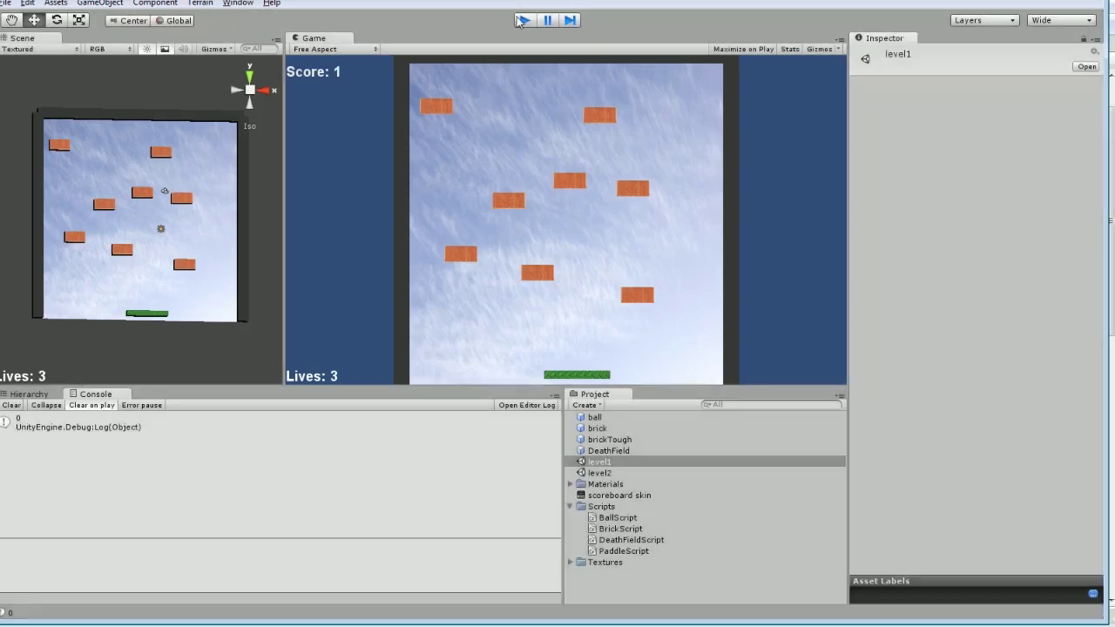
Step: Rerun the test in an enlarged game view, reaching level2 at Score 1 with 3 lives, then stop
{"action": "left_click", "coordinate": [520, 21]}
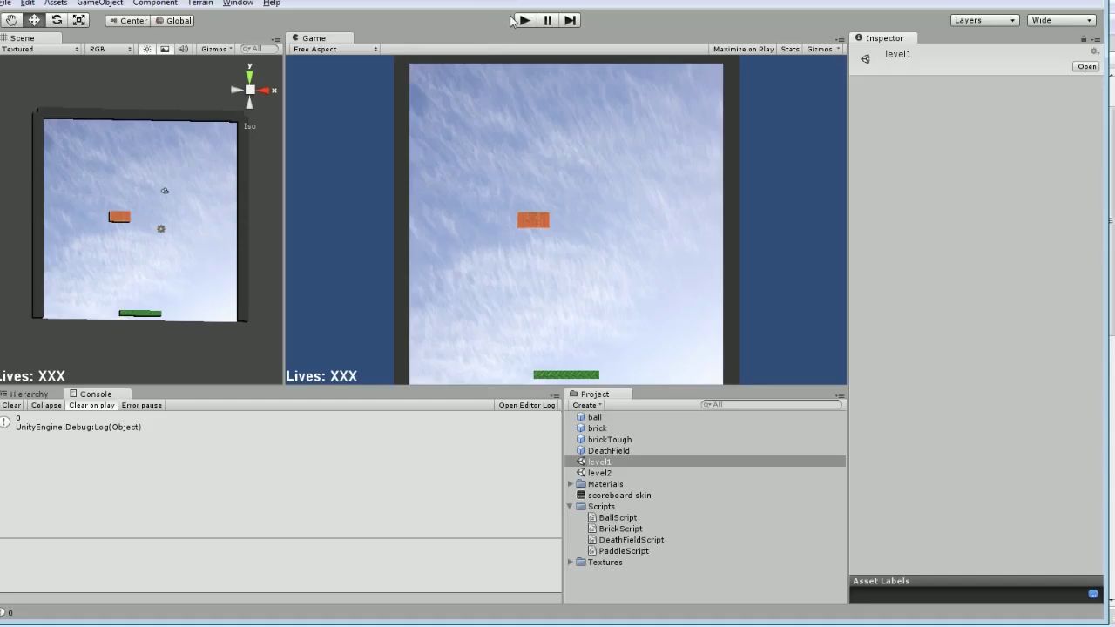
{"action": "left_click", "coordinate": [521, 20]}
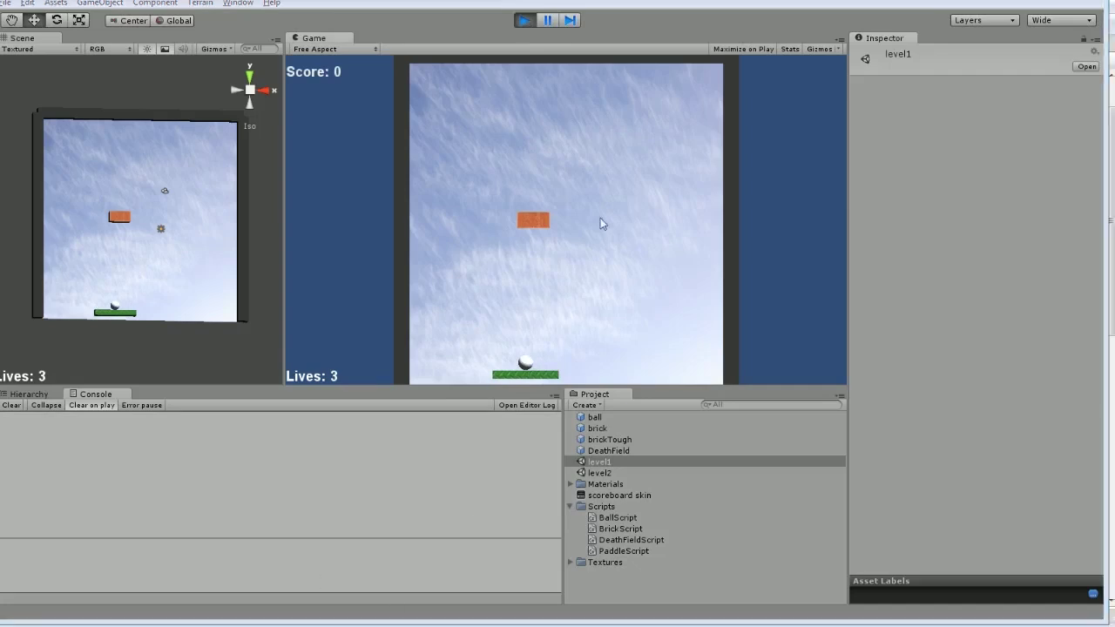
{"action": "key", "text": "shift+space"}
{"action": "left_click", "coordinate": [526, 335]}
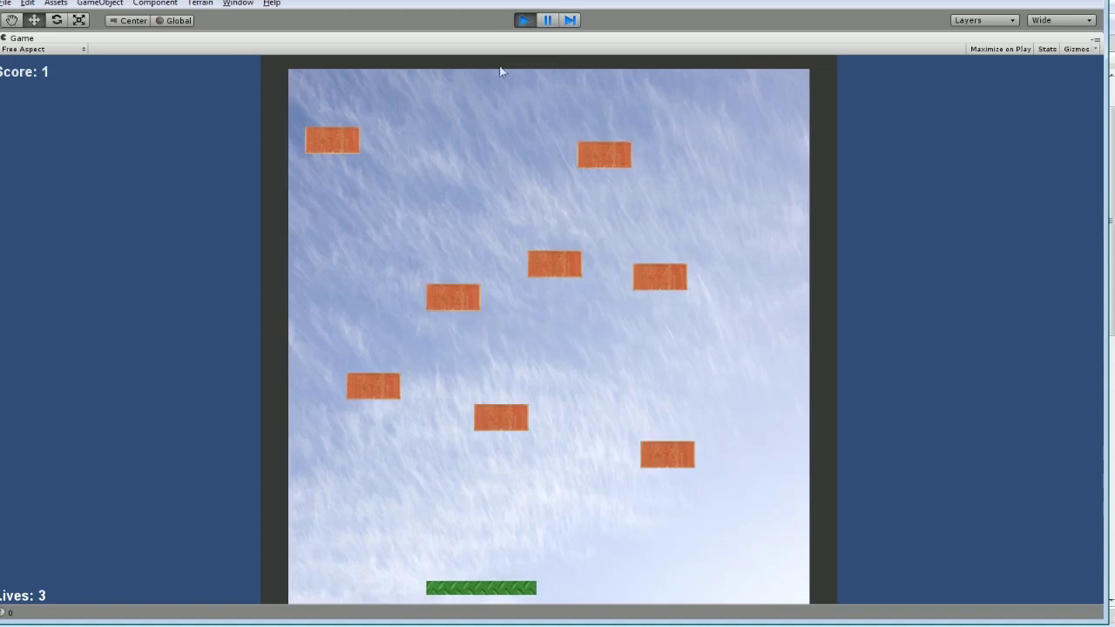
{"action": "left_click", "coordinate": [522, 22]}
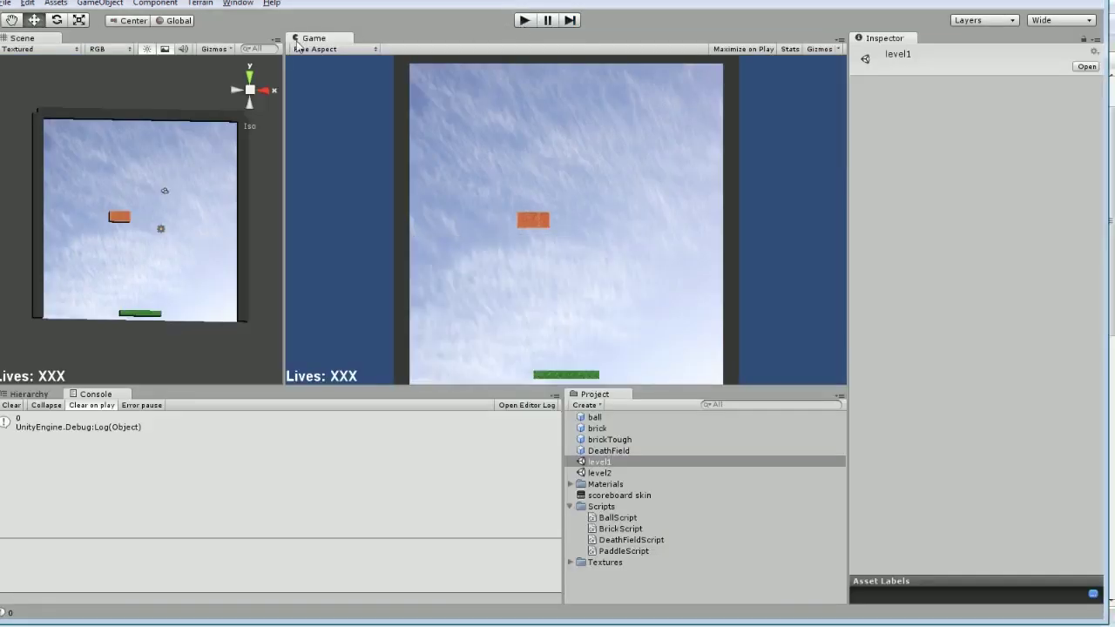
{"action": "key", "text": "alt+Tab"}
{"action": "left_click", "coordinate": [446, 45]}
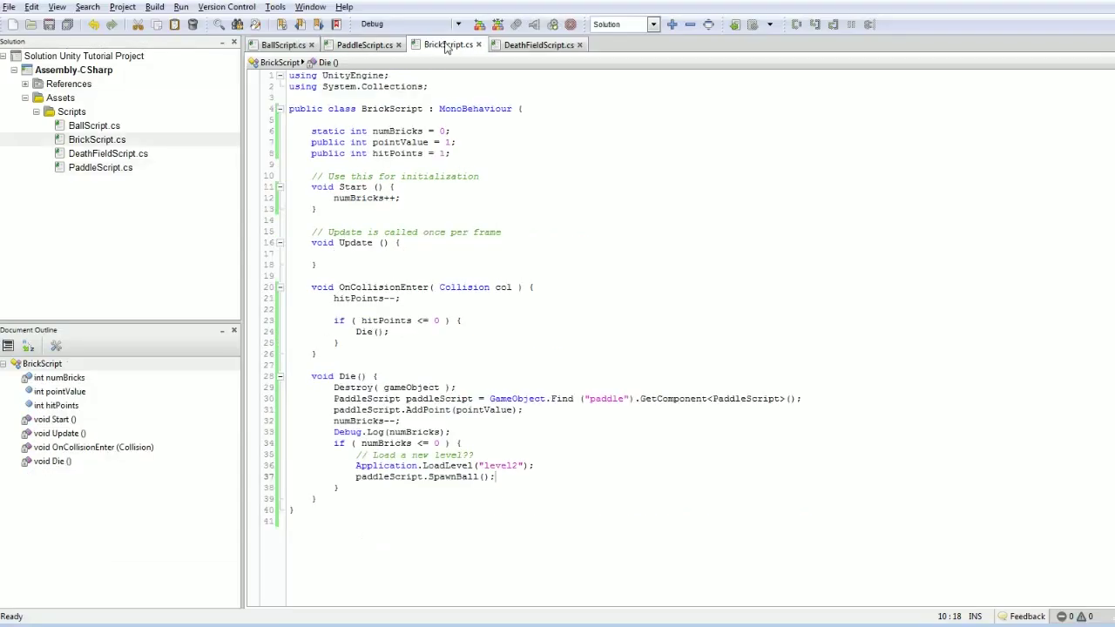
{"action": "double_click", "coordinate": [374, 466]}
{"action": "triple_click", "coordinate": [375, 466]}
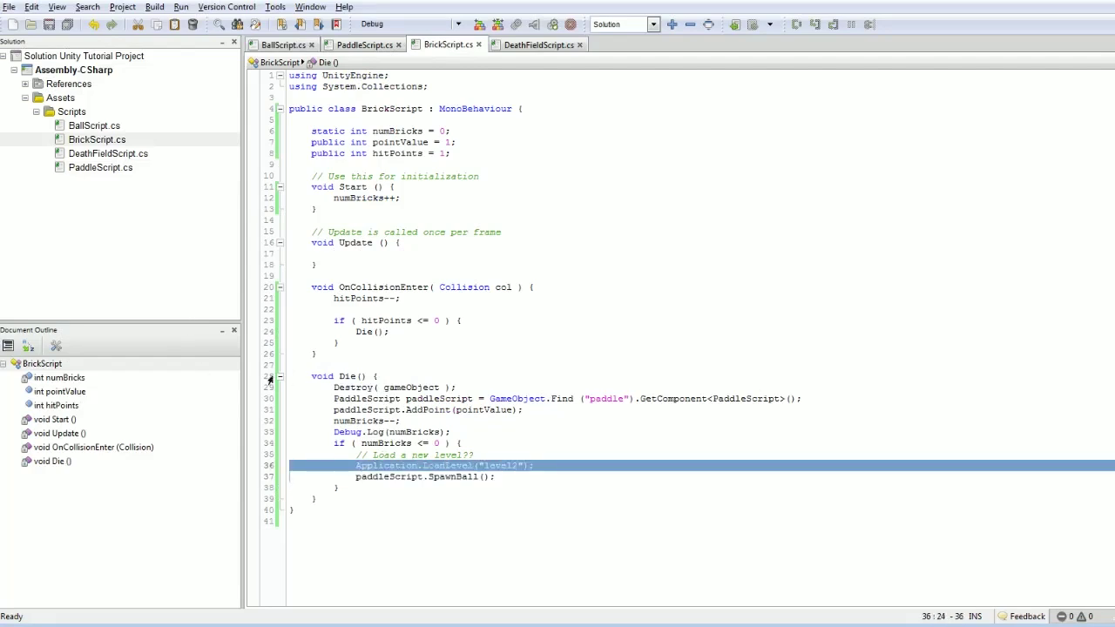
{"action": "triple_click", "coordinate": [381, 477]}
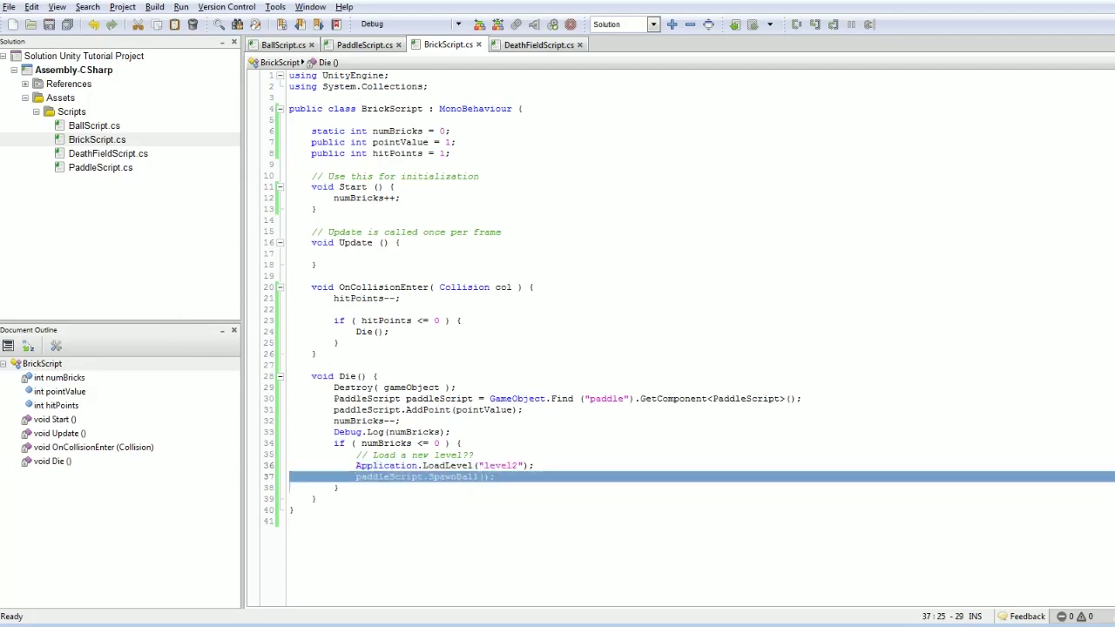
{"action": "left_click", "coordinate": [422, 478], "text": "ctrl"}
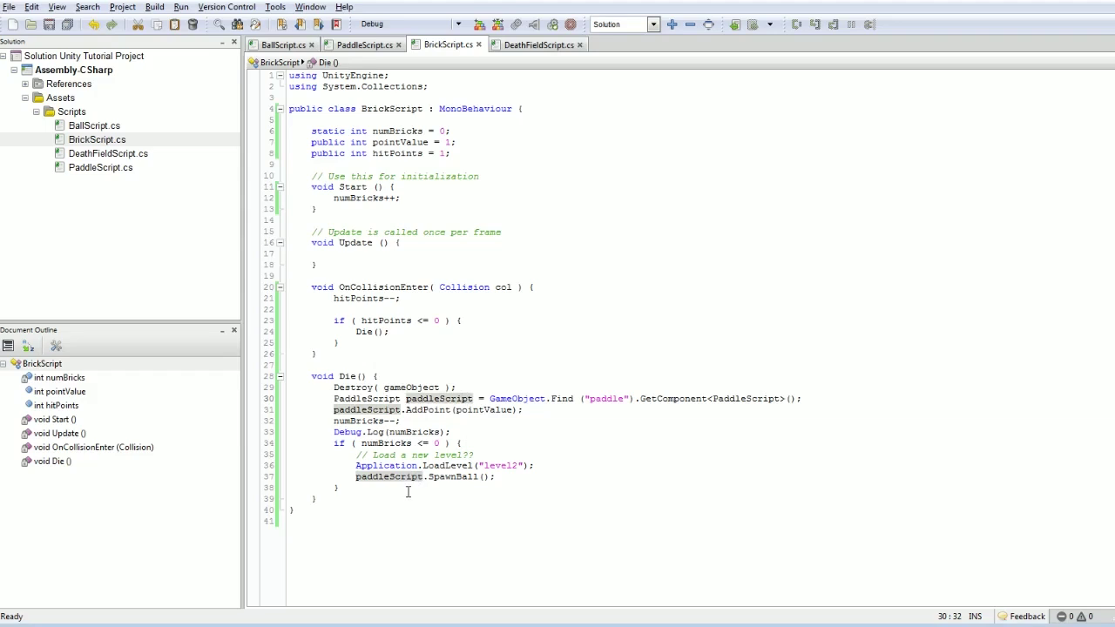
{"action": "double_click", "coordinate": [435, 465]}
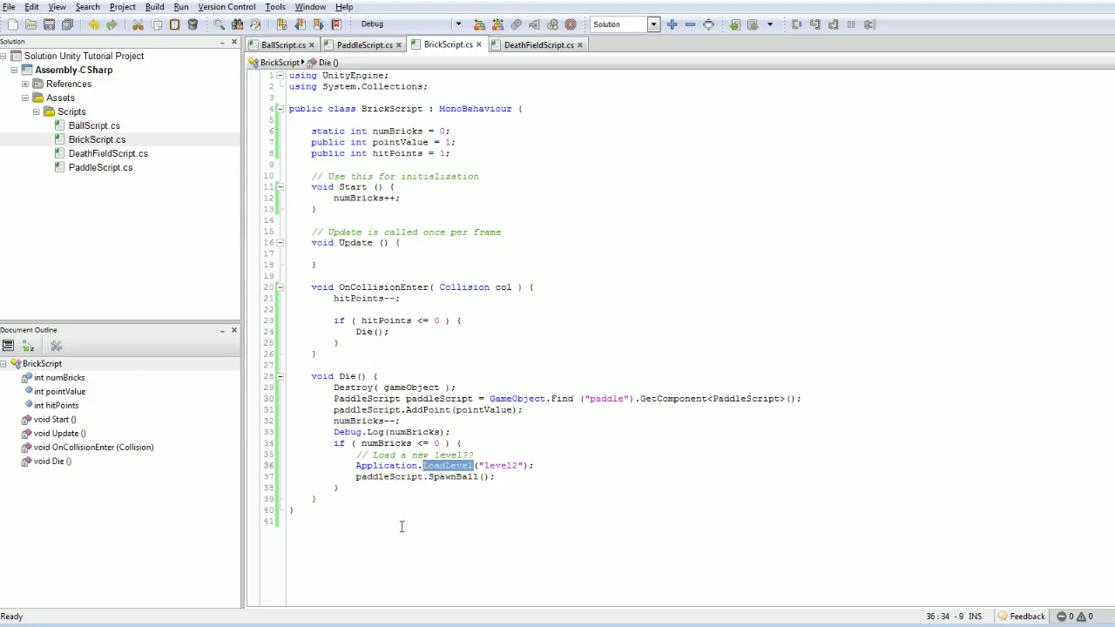
{"action": "key", "text": "Right"}
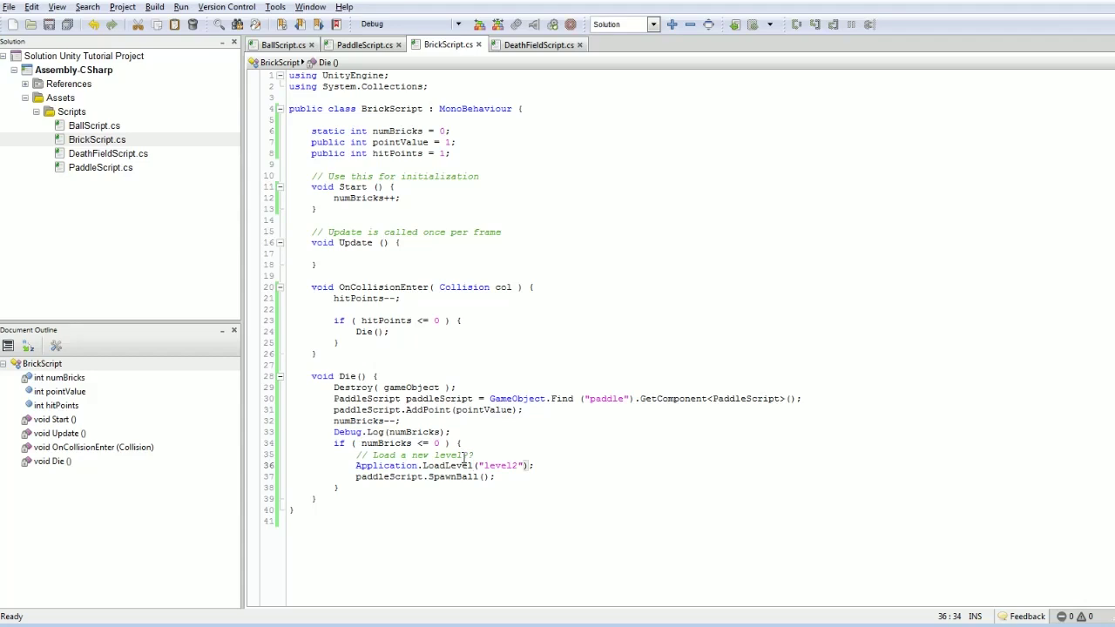
Step: Delete the SpawnBall calls from BrickScript's Die and PaddleScript's Start
{"action": "triple_click", "coordinate": [440, 479]}
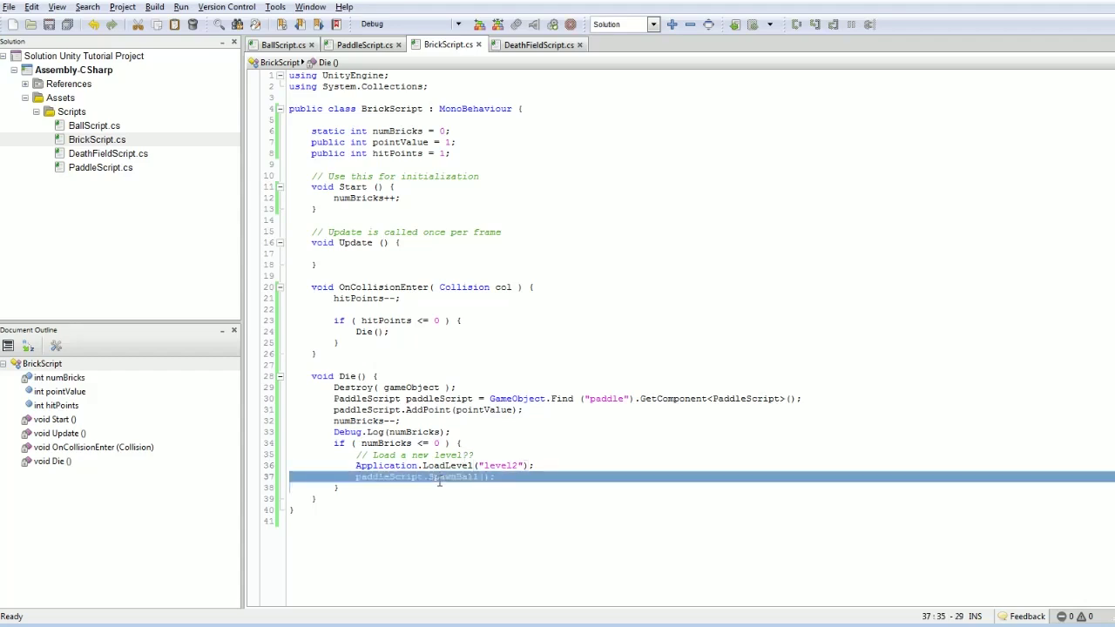
{"action": "key", "text": "Delete"}
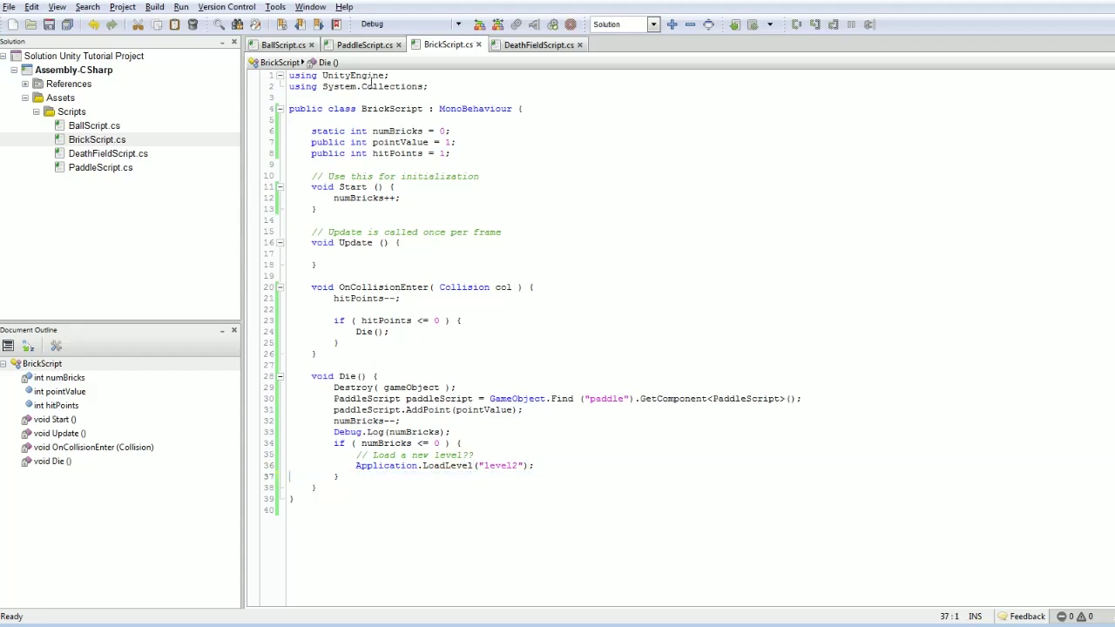
{"action": "left_click", "coordinate": [359, 46]}
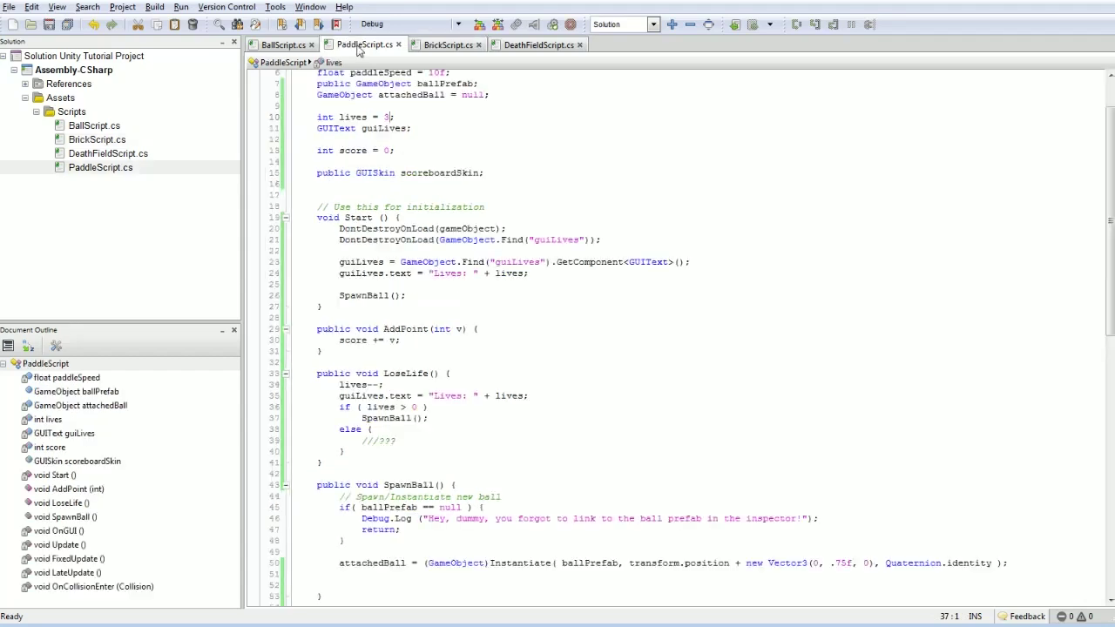
{"action": "triple_click", "coordinate": [366, 296]}
{"action": "key", "text": "Delete"}
Step: Add public void OnLevelWasLoaded(int level) { SpawnBall(); } to PaddleScript and save
{"action": "key", "text": "End"}
{"action": "key", "text": "Return"}
{"action": "key", "text": "Return"}
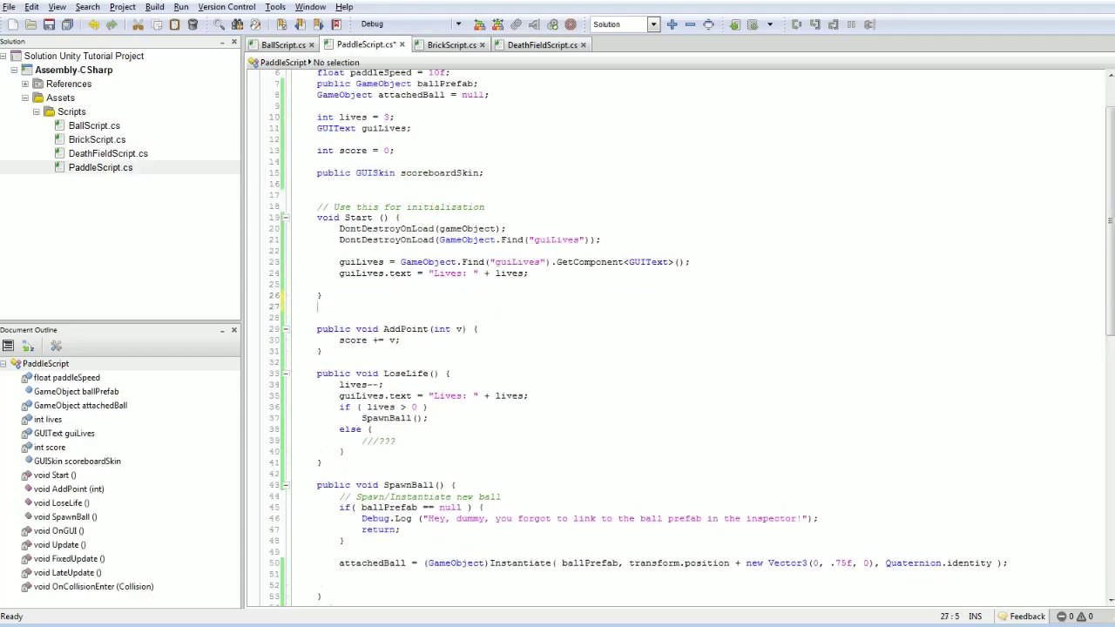
{"action": "type", "text": "public "}
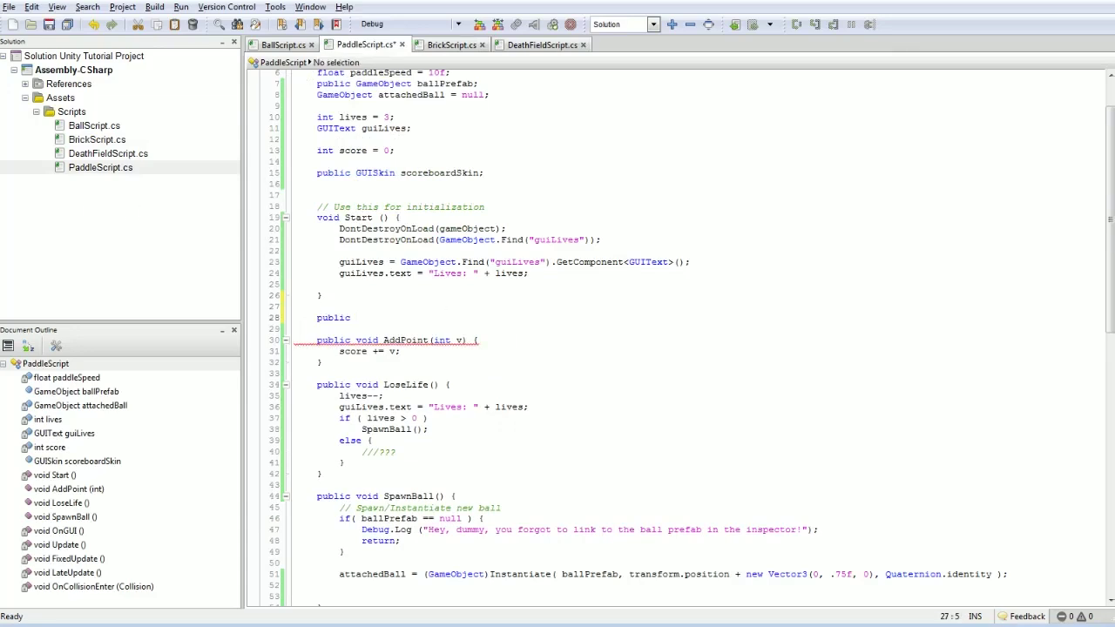
{"action": "type", "text": "void OnLevelWasL"}
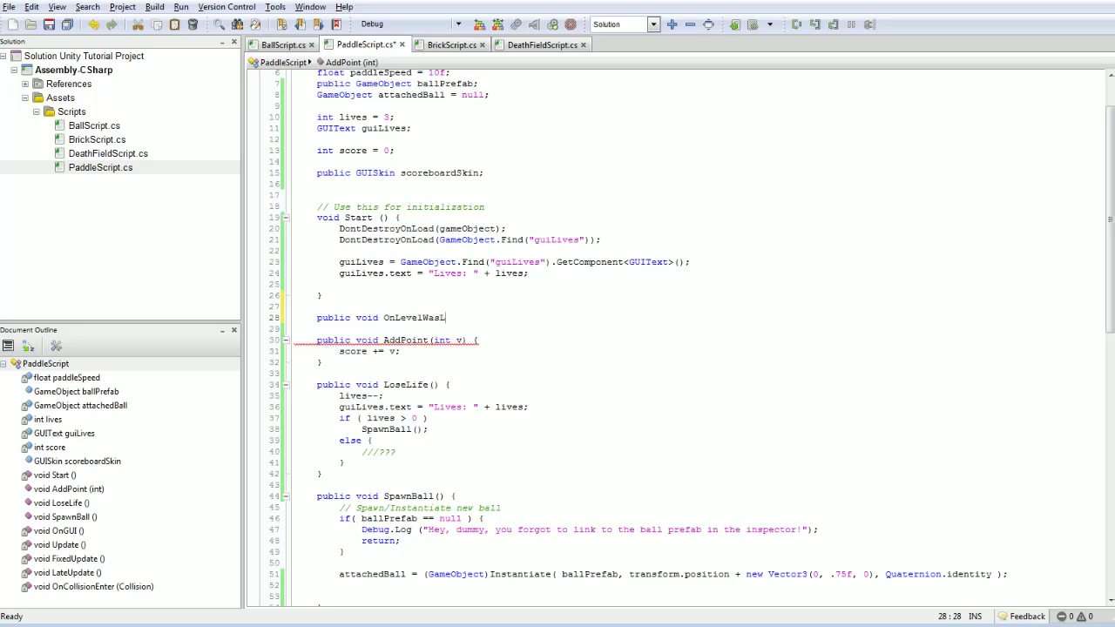
{"action": "type", "text": "oaded() {"}
{"action": "key", "text": "Return"}
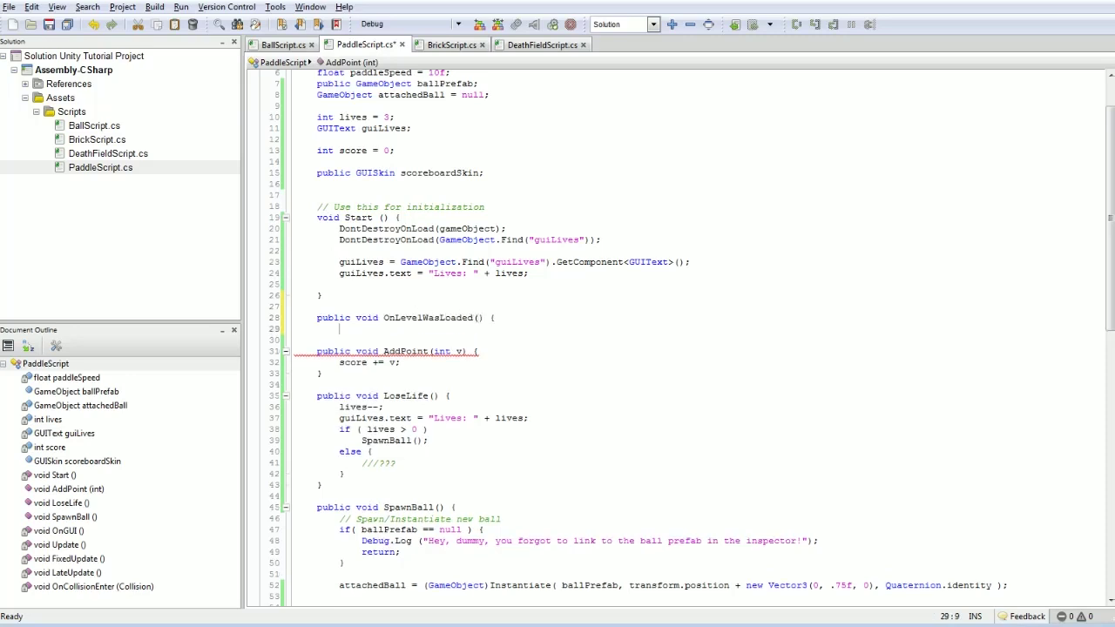
{"action": "type", "text": "}"}
{"action": "left_click", "coordinate": [475, 318]}
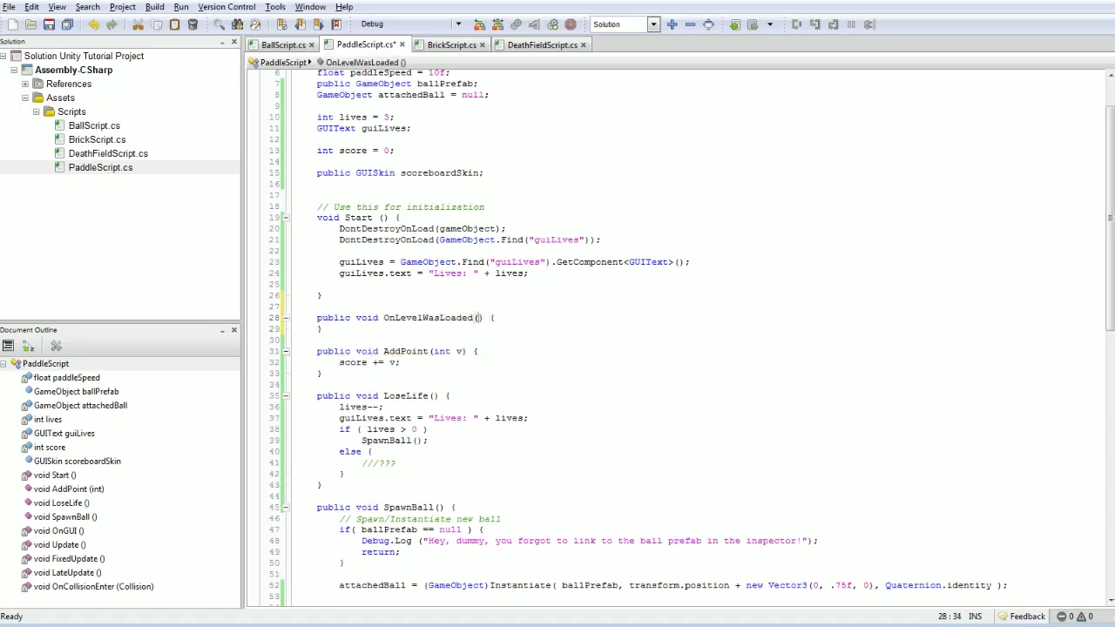
{"action": "type", "text": "int level"}
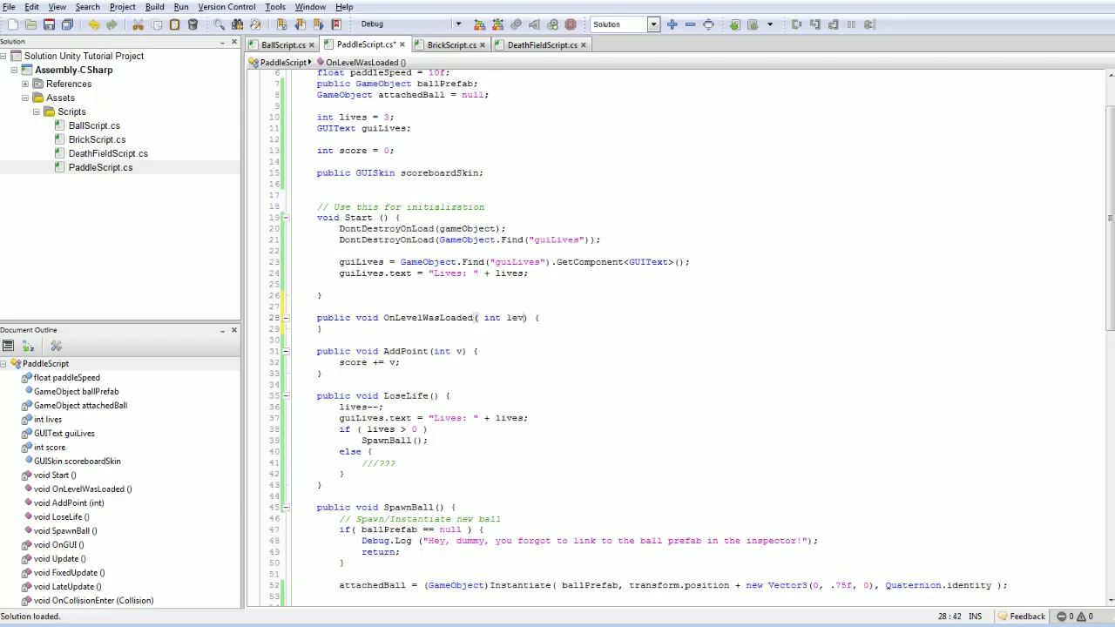
{"action": "left_click", "coordinate": [556, 318]}
{"action": "key", "text": "Return"}
{"action": "type", "text": "Spawn"}
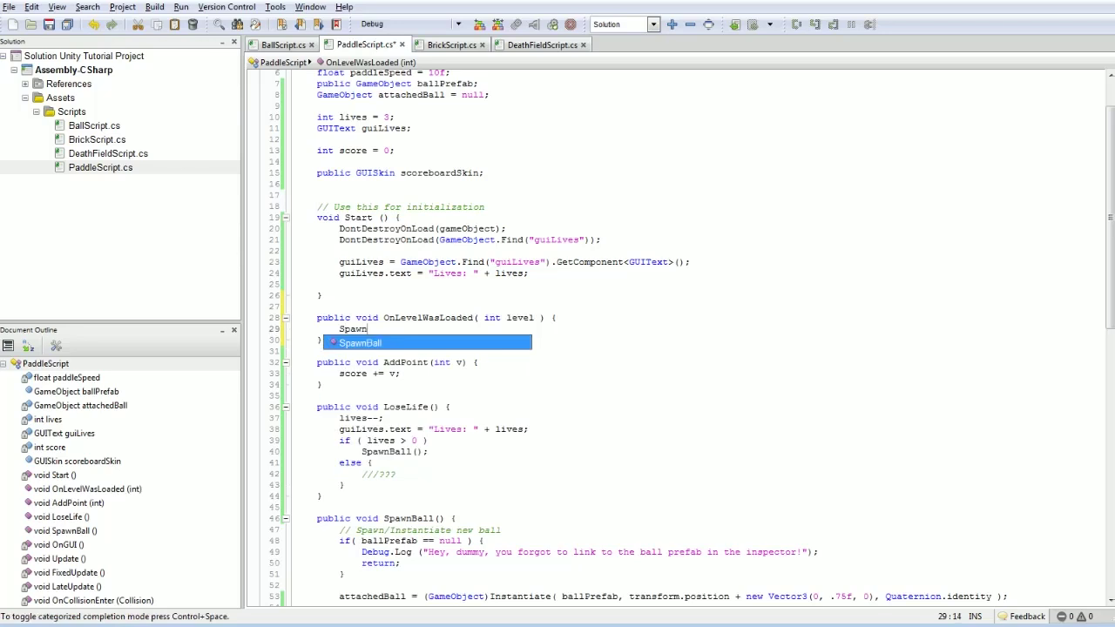
{"action": "type", "text": "Ball();"}
{"action": "key", "text": "ctrl+s"}
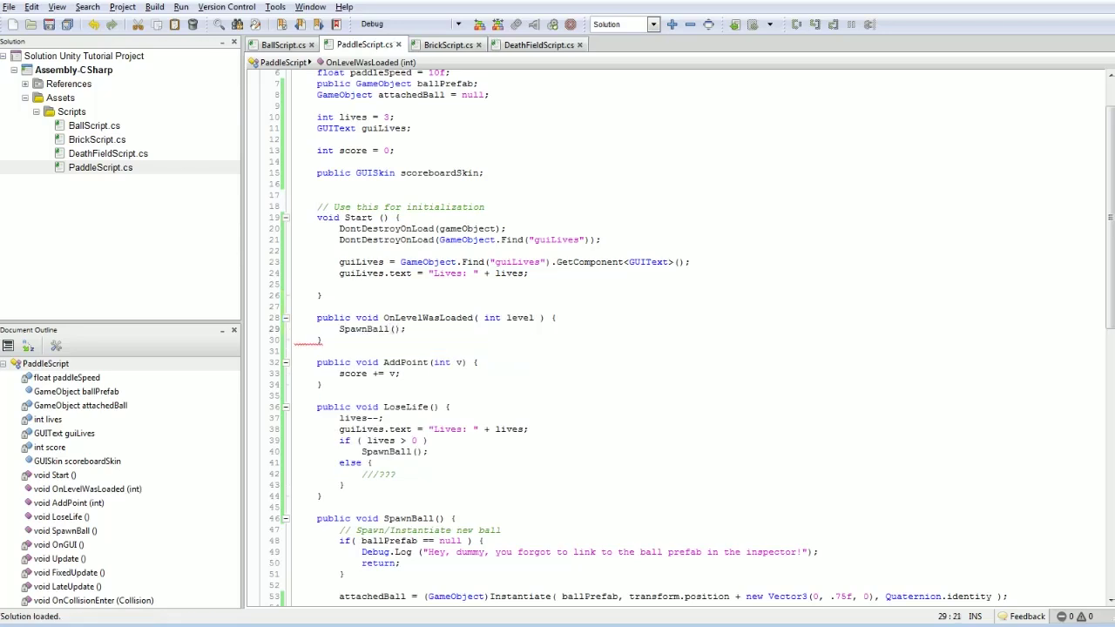
{"action": "key", "text": "alt+Tab"}
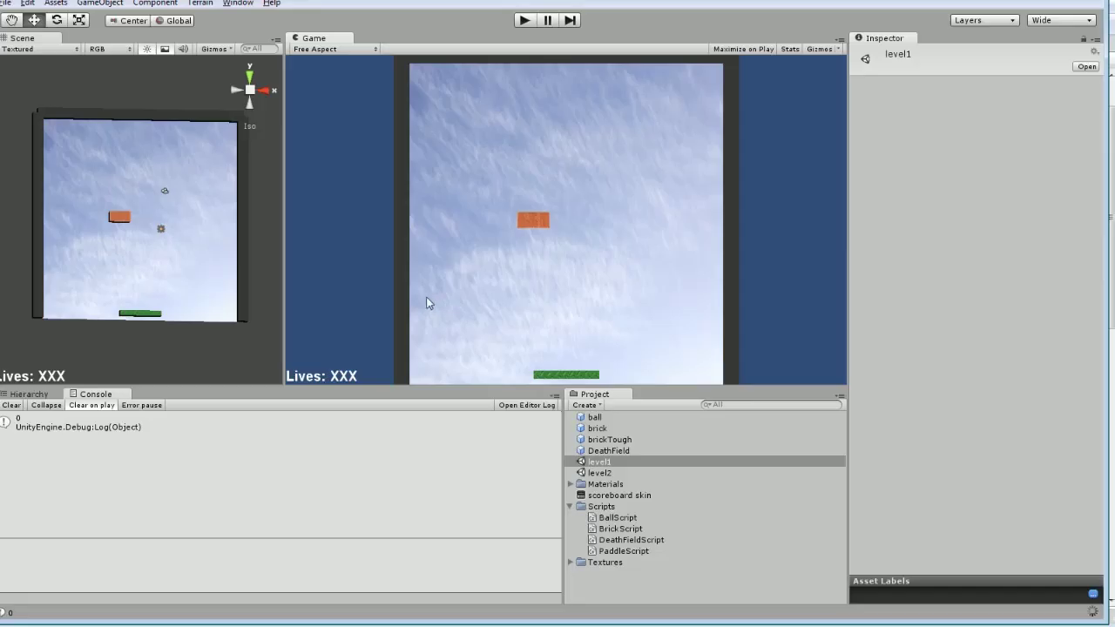
Step: Run and stop a level1 play test showing Score 0 and Lives 3 but no ball
{"action": "left_click", "coordinate": [523, 21]}
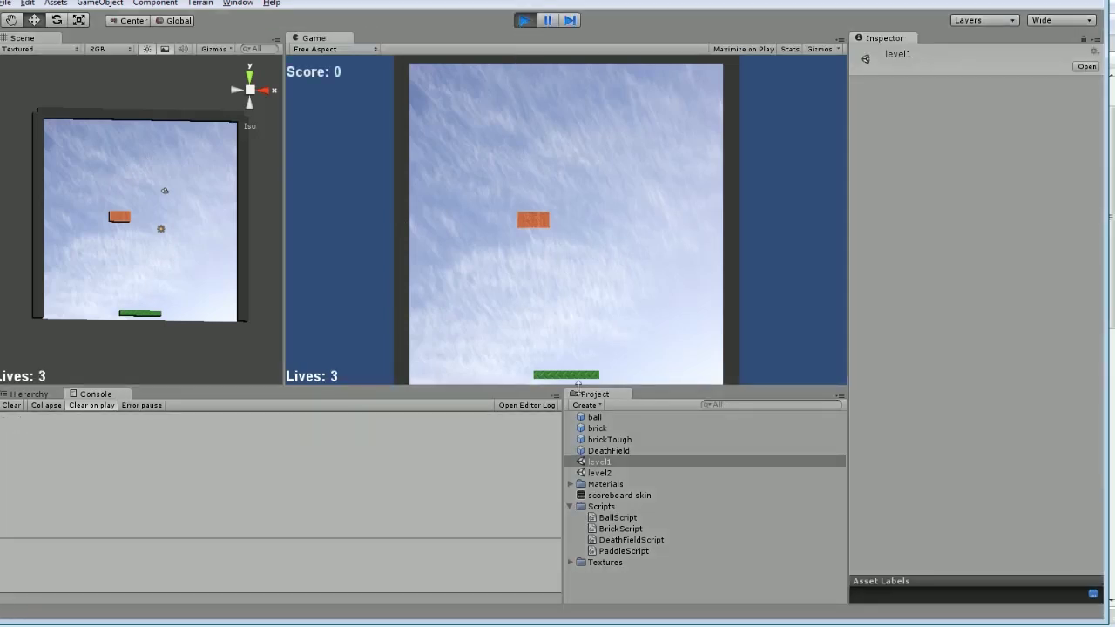
{"action": "left_click", "coordinate": [522, 21]}
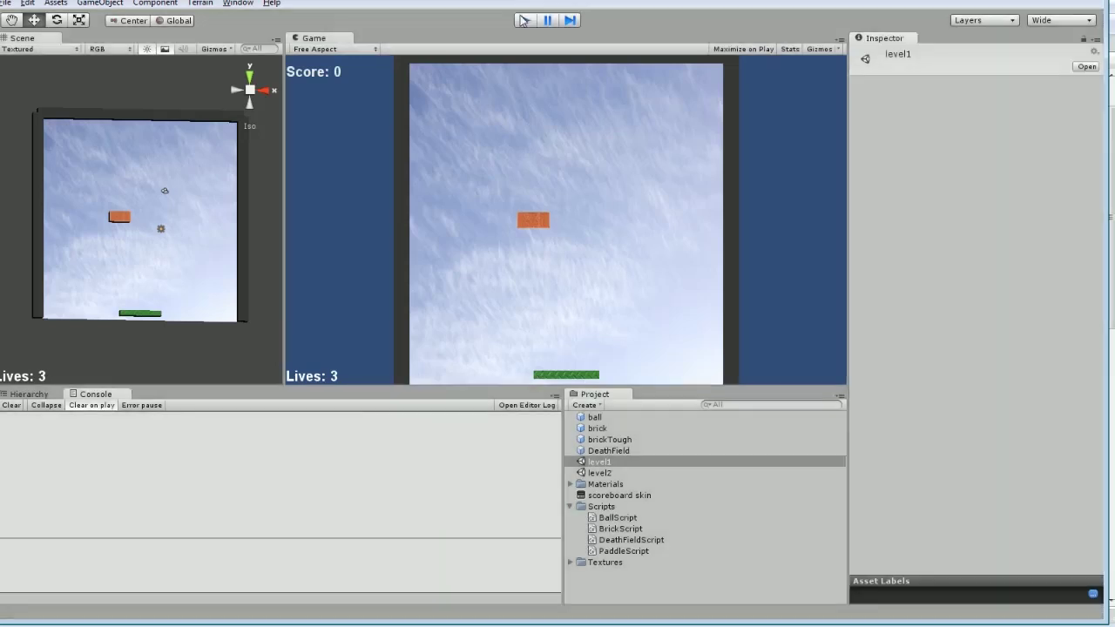
{"action": "key", "text": "alt+Tab"}
Step: Copy SpawnBall(); into Start() after the guiLives label line, fix its indentation, and save
{"action": "triple_click", "coordinate": [381, 331]}
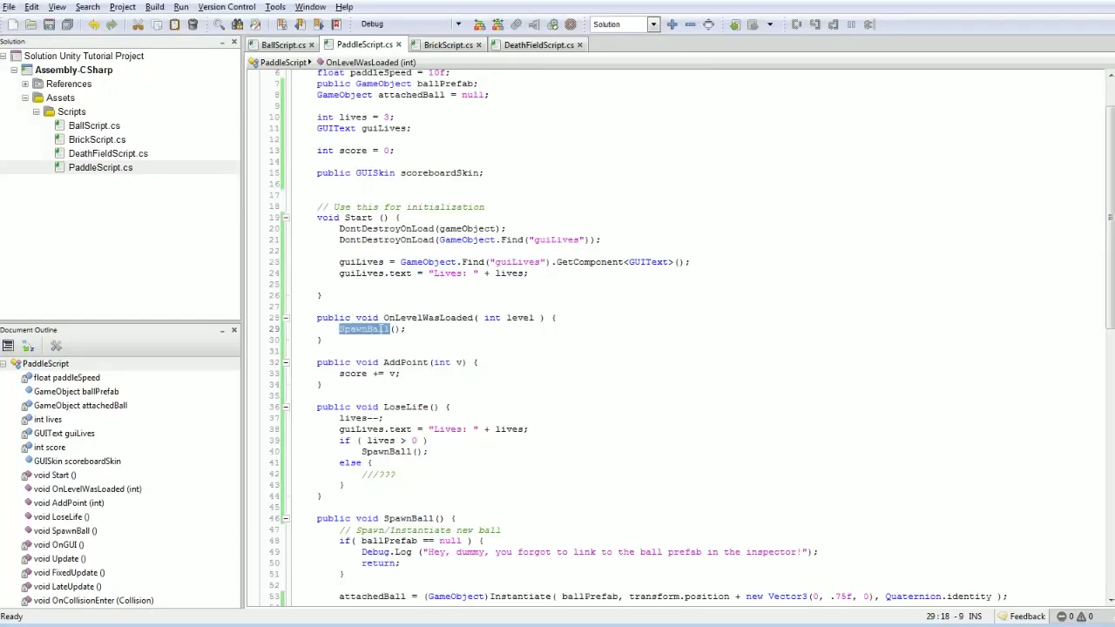
{"action": "key", "text": "ctrl+c"}
{"action": "left_click", "coordinate": [383, 284]}
{"action": "key", "text": "ctrl+v"}
{"action": "left_click", "coordinate": [548, 271]}
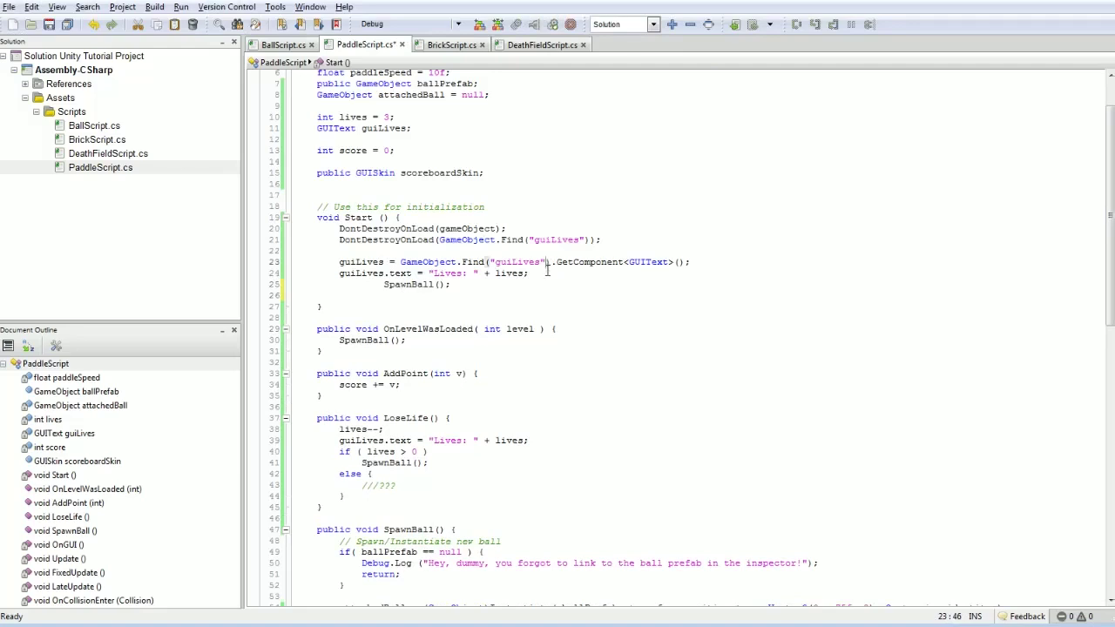
{"action": "key", "text": "Return"}
{"action": "left_click_drag", "start_coordinate": [384, 295], "coordinate": [339, 295]}
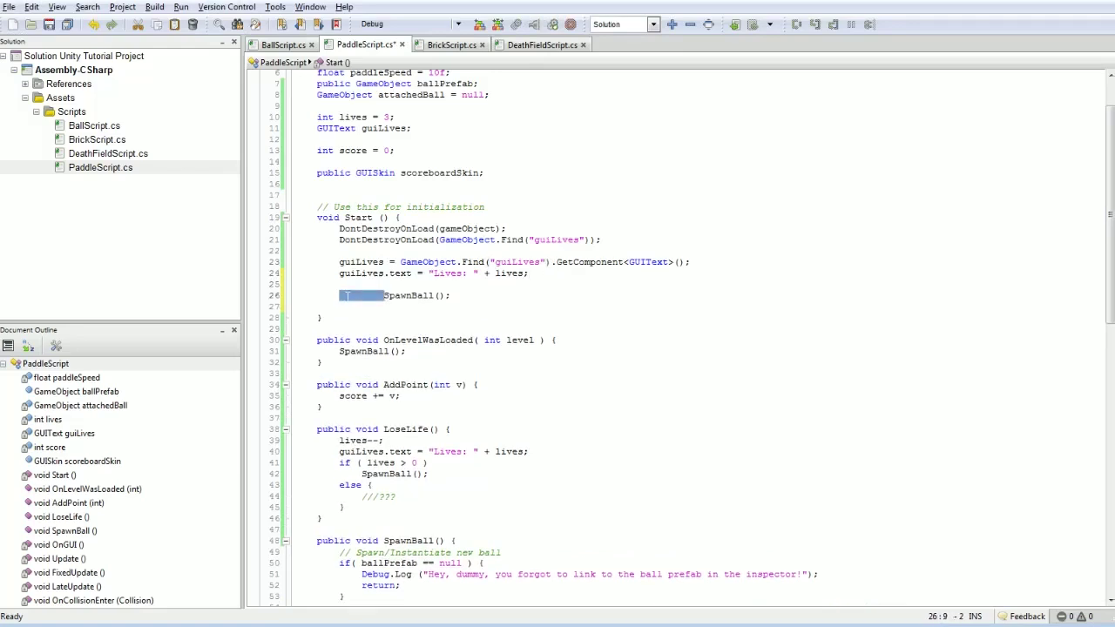
{"action": "key", "text": "BackSpace"}
{"action": "key", "text": "End"}
{"action": "key", "text": "Delete"}
{"action": "key", "text": "ctrl+s"}
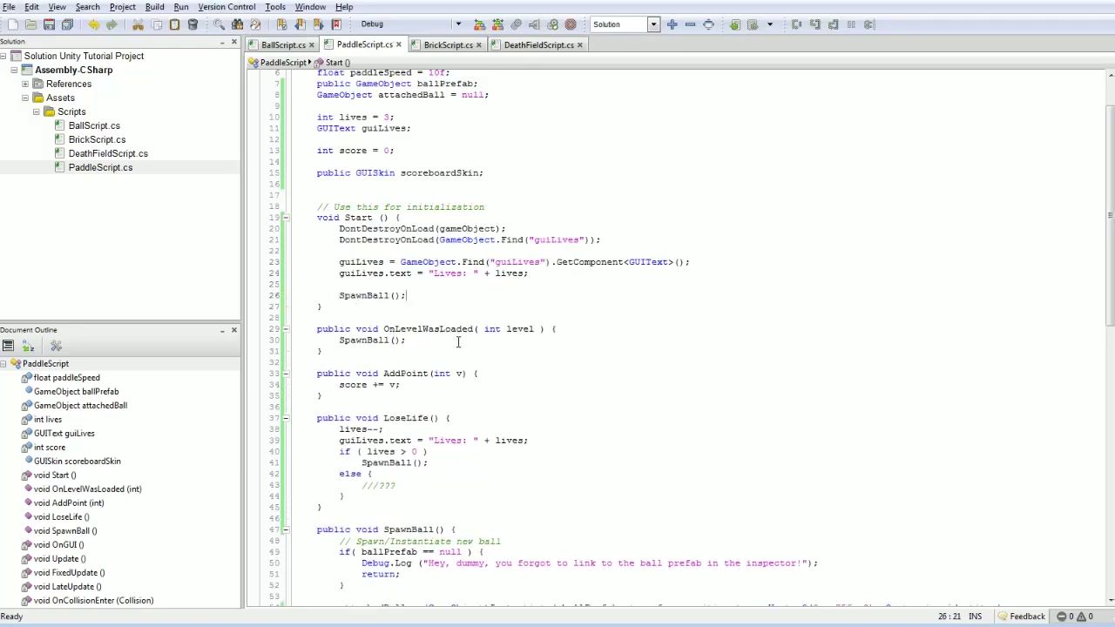
{"action": "key", "text": "alt+Tab"}
Step: Start Play mode, aim the paddle and launch the ball to break the level1 brick
{"action": "left_click", "coordinate": [525, 20]}
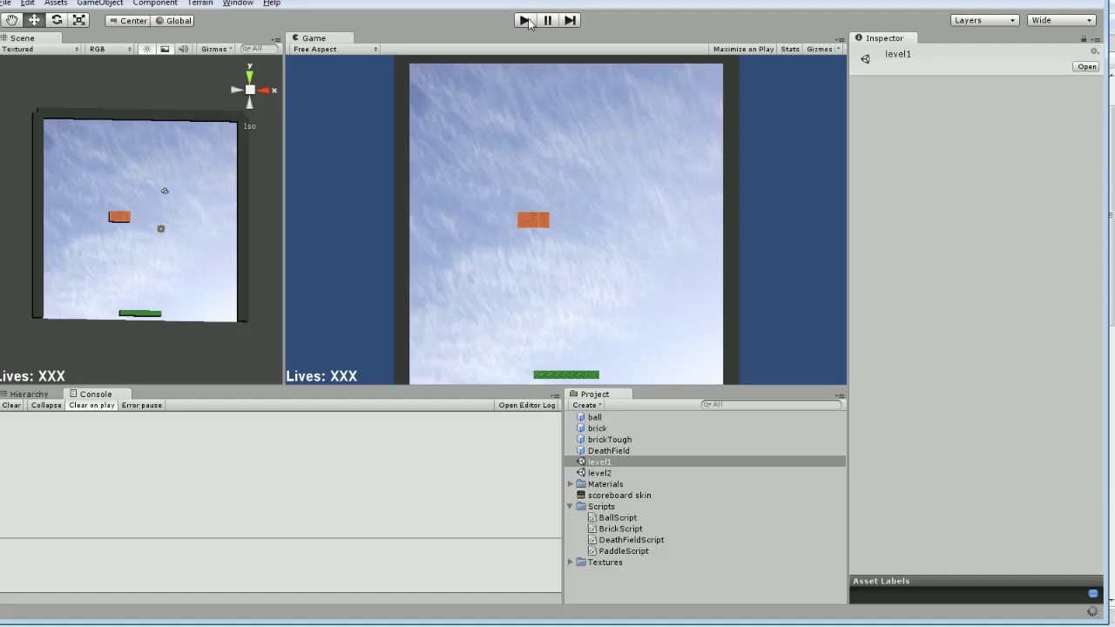
{"action": "key", "text": "Left"}
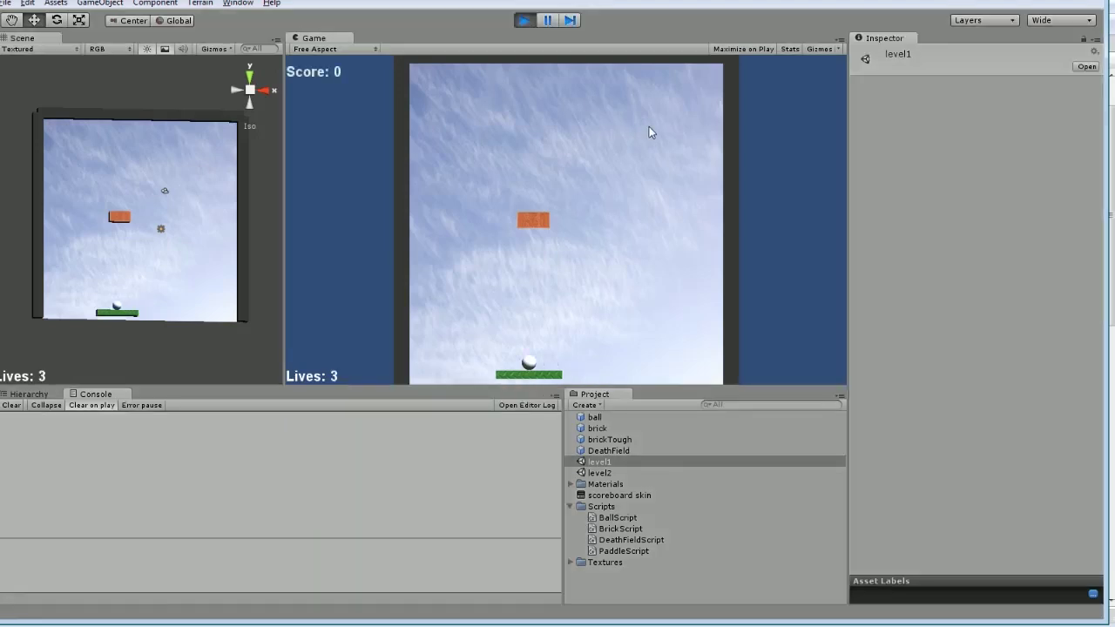
{"action": "key", "text": "space"}
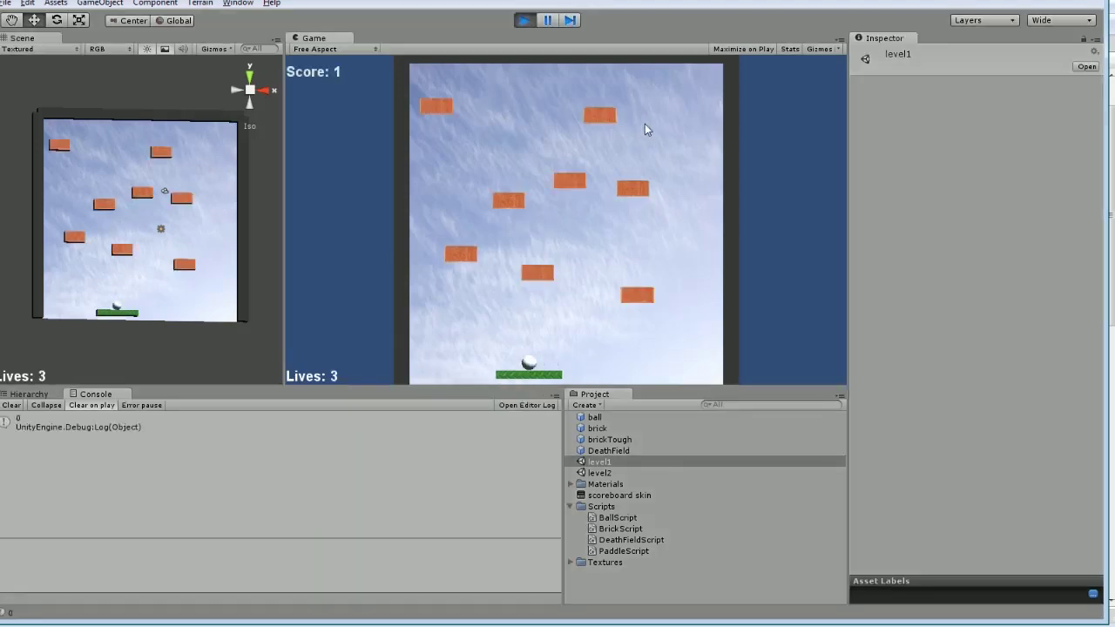
Step: In level2, launch the freshly spawned ball and steer the paddle left and right
{"action": "key", "text": "Right"}
{"action": "key", "text": "space"}
{"action": "key", "text": "Left"}
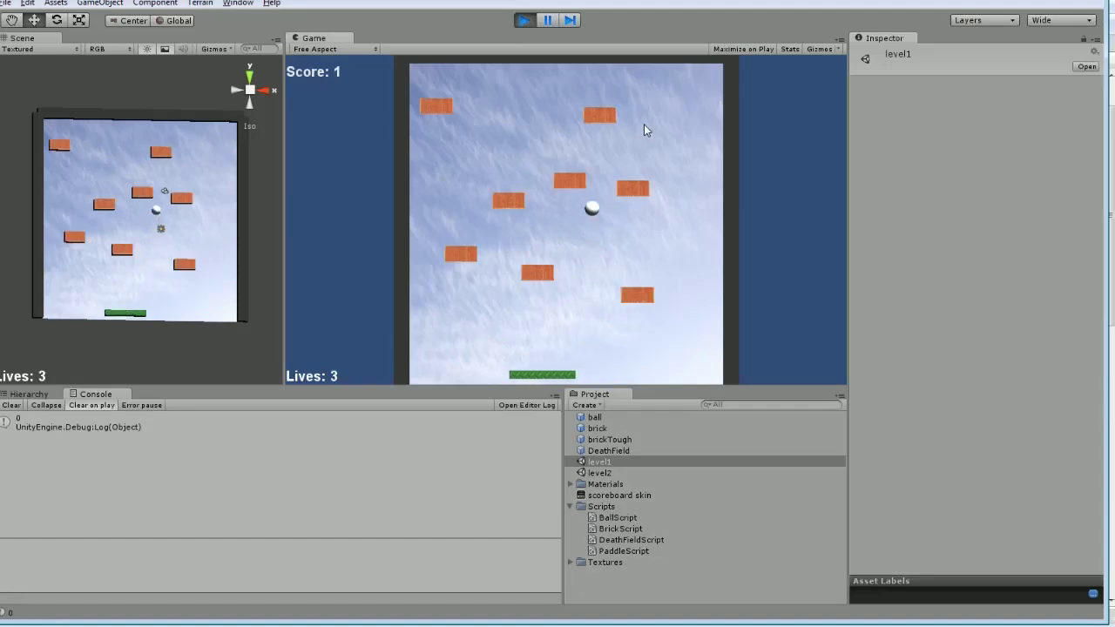